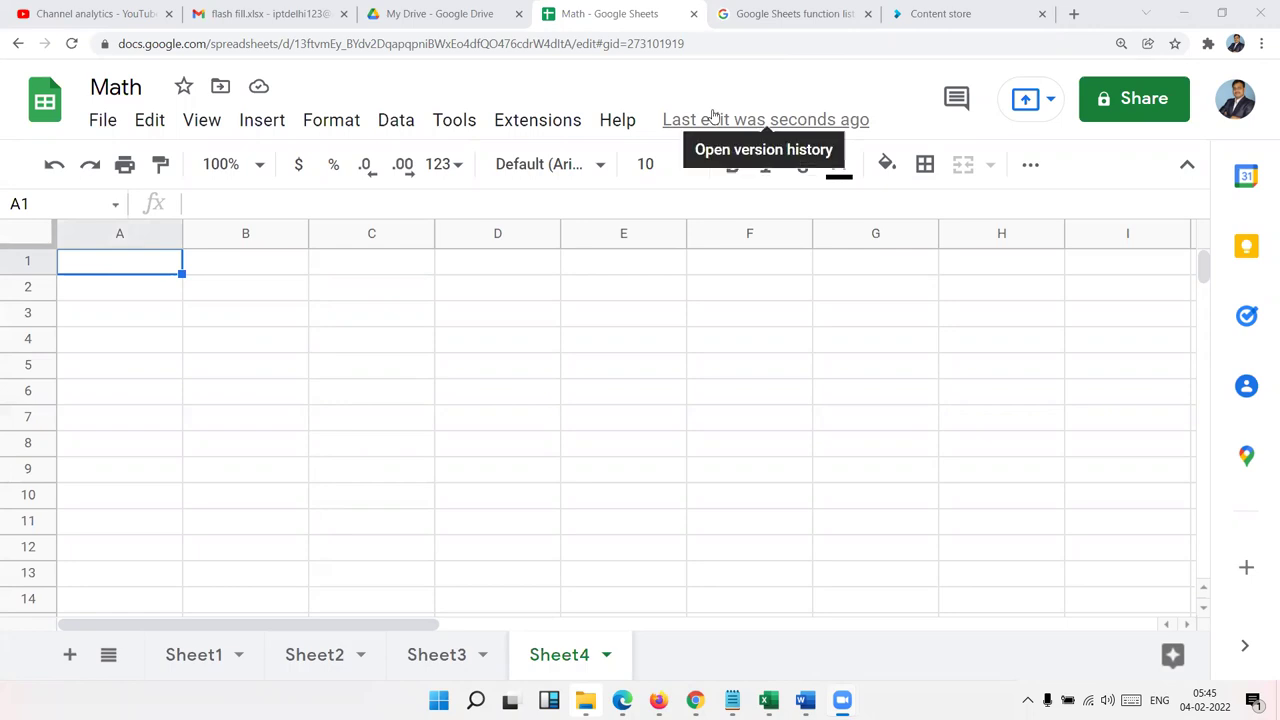
Step: Look up ARRAYFORMULA in the Google Sheets function list, then return to the Math spreadsheet
click(762, 14)
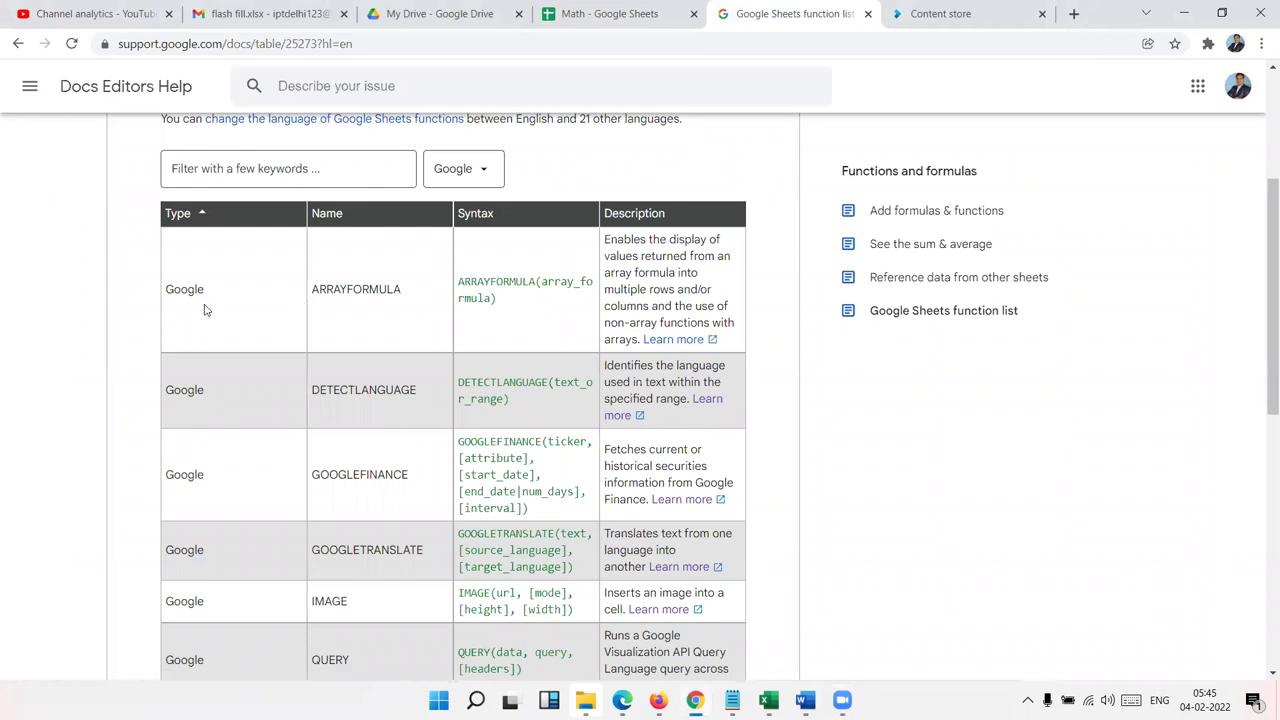
scroll(210, 308, up, 3)
scroll(205, 302, down, 3)
scroll(254, 302, down, 3)
scroll(255, 310, down, 3)
scroll(255, 314, up, 3)
scroll(255, 314, up, 3)
double_click(333, 292)
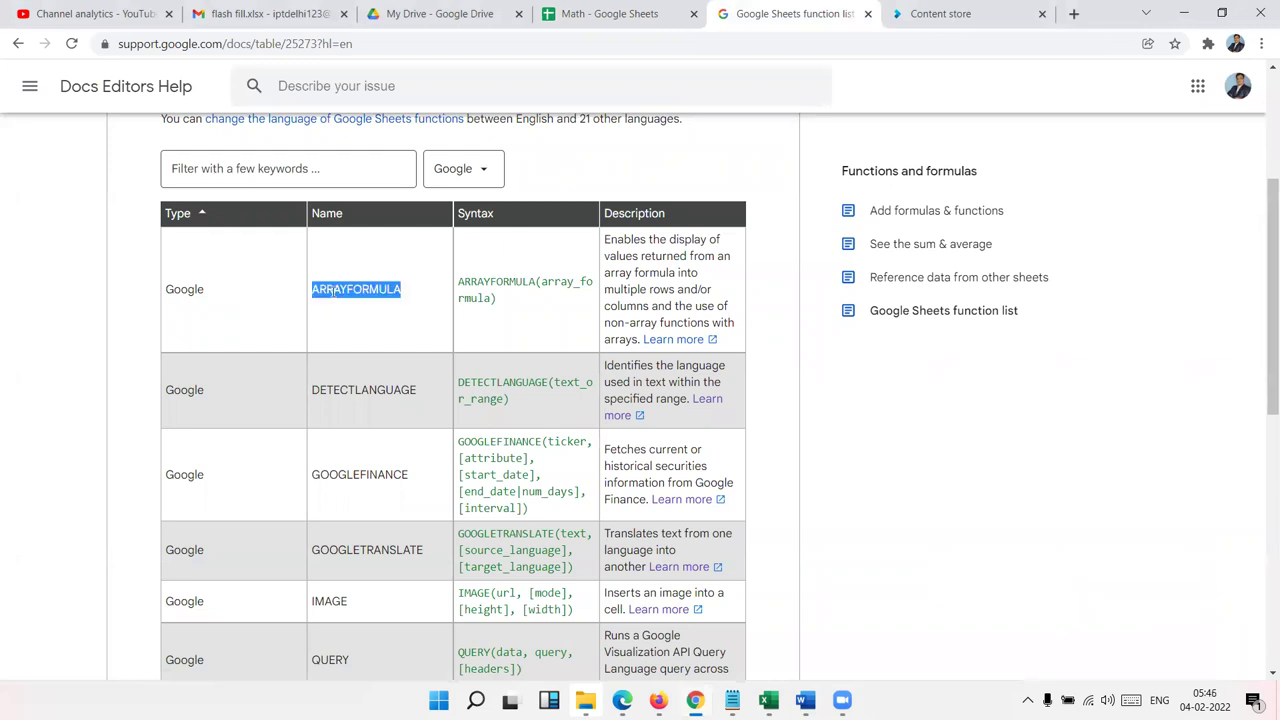
click(618, 20)
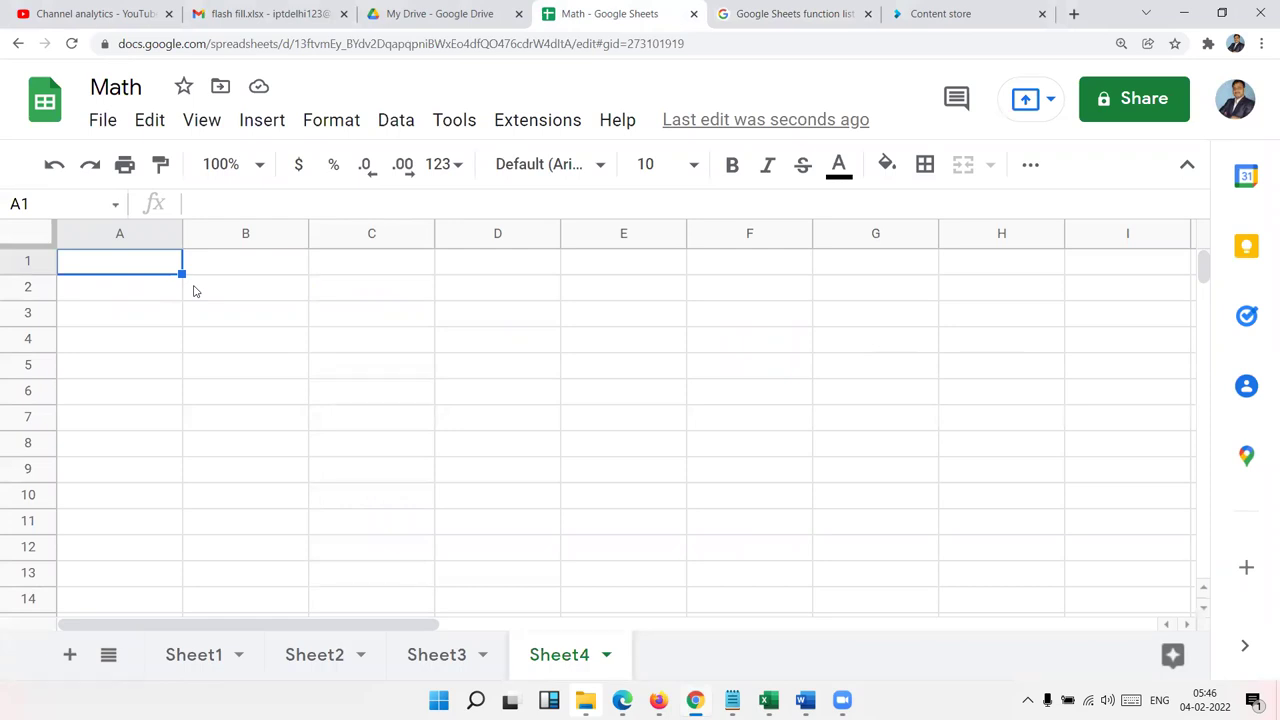
Step: Enter the numbers 1, 2, 3, 4, 5 across A1:E1
text(1)
key(Tab)
text(2)
key(Tab)
text(3)
key(Tab)
text(4)
key(Tab)
text(5)
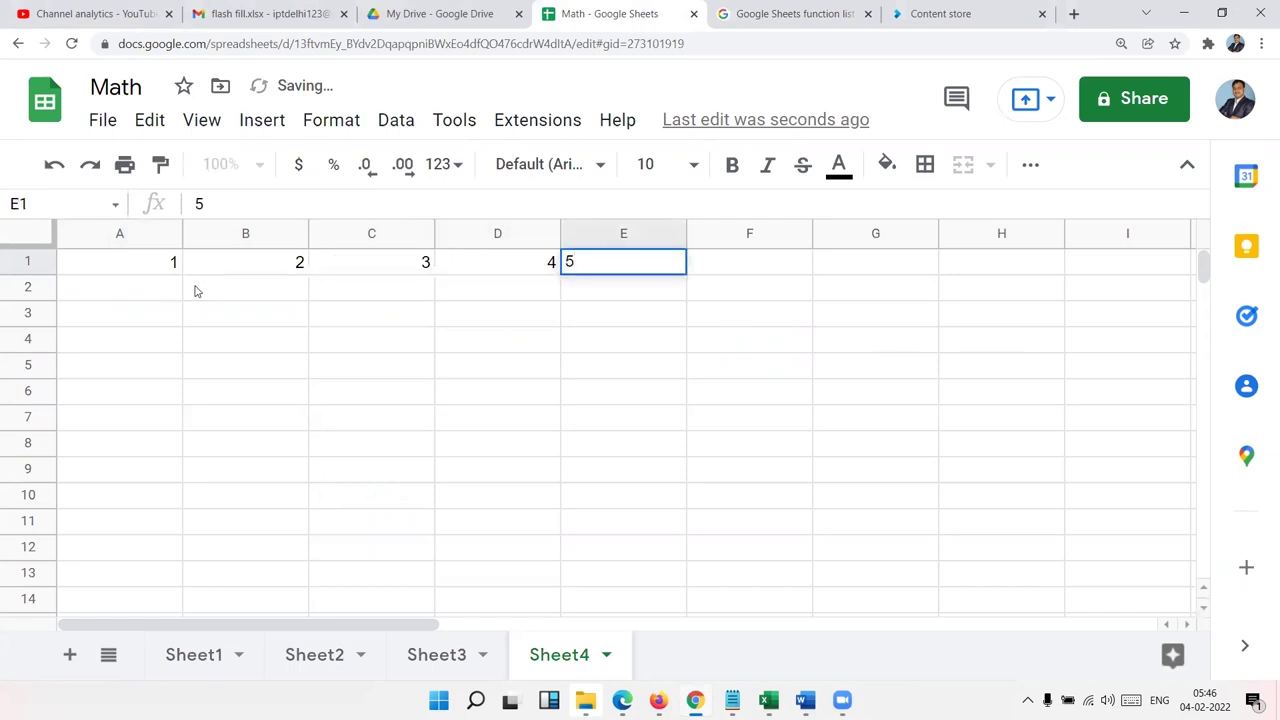
key(Tab)
Step: Enter ={1,2,3,4,5} in A2 and check that 1–5 spill across A2:E2
key(Left)
key(Left)
key(Left)
key(Left)
key(Left)
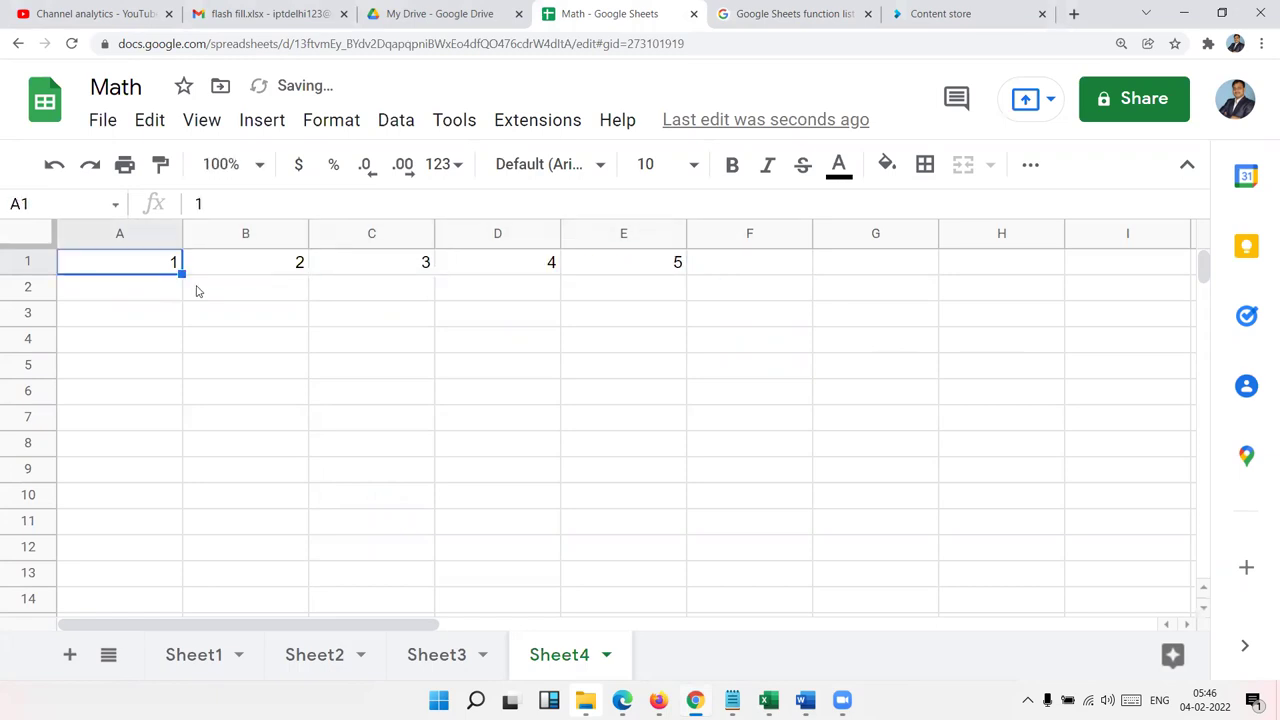
key(Down)
text(={1,2,3,4,)
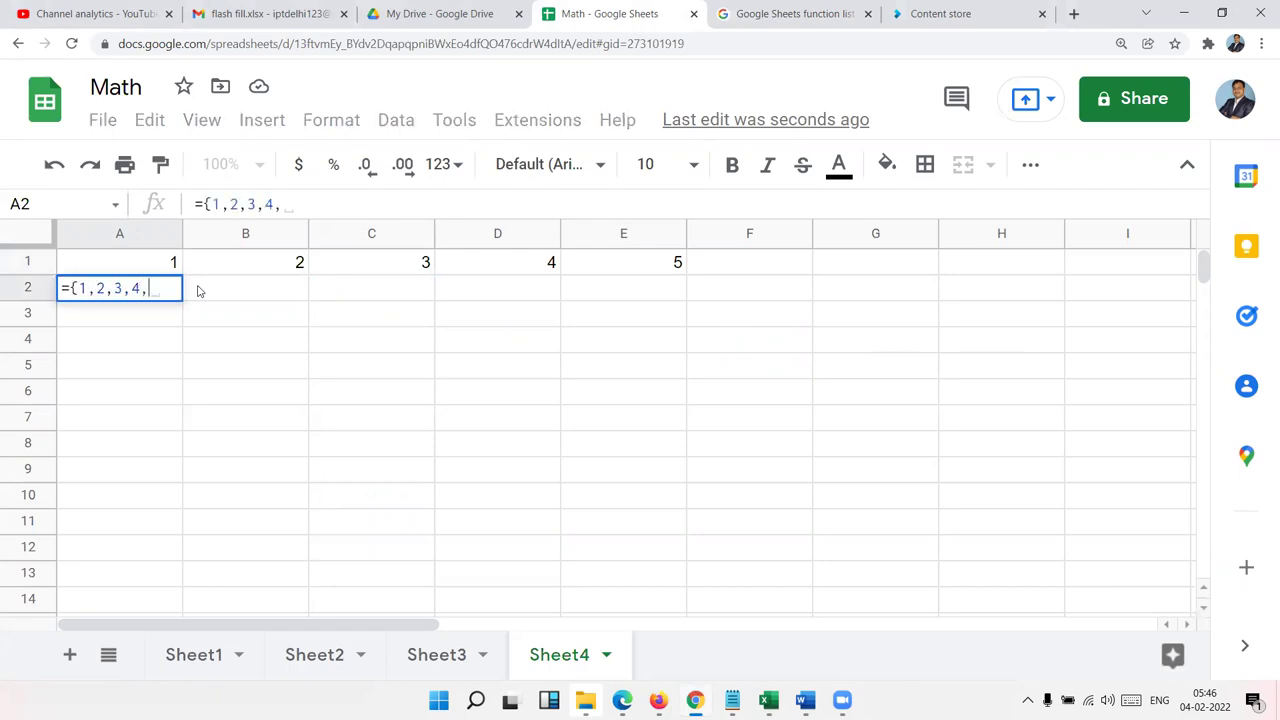
text(5})
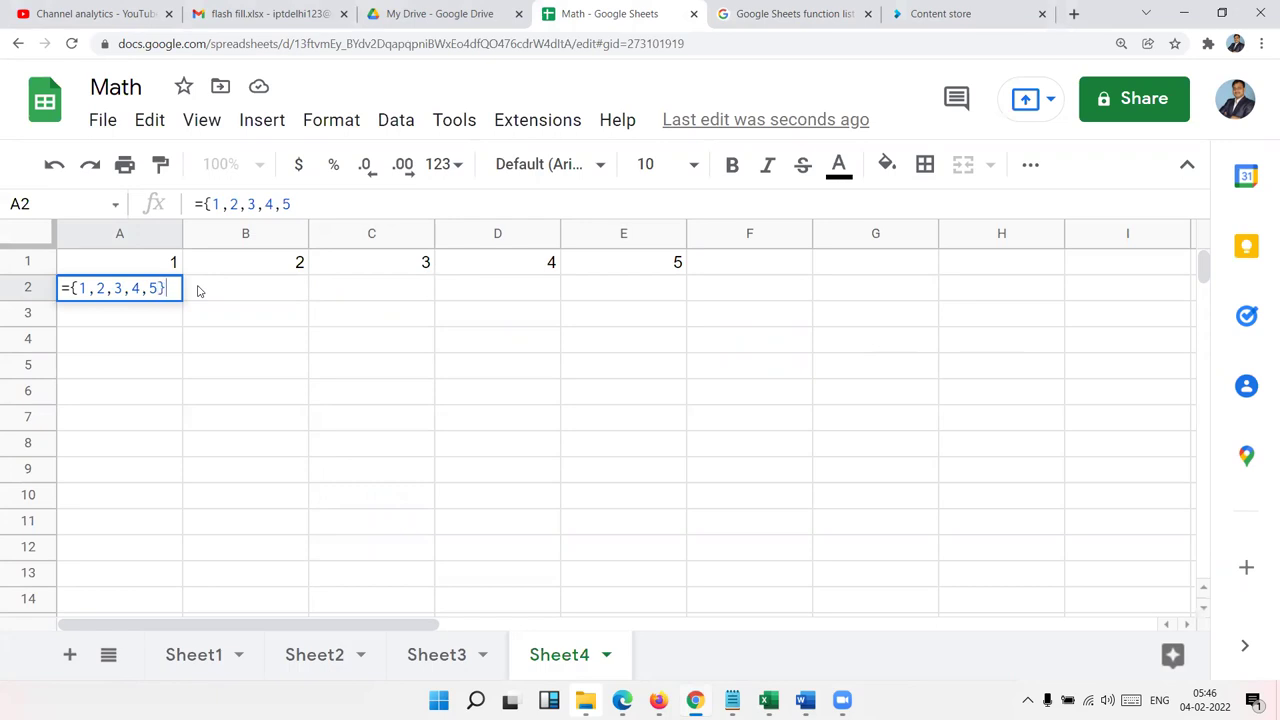
key(Return)
key(Up)
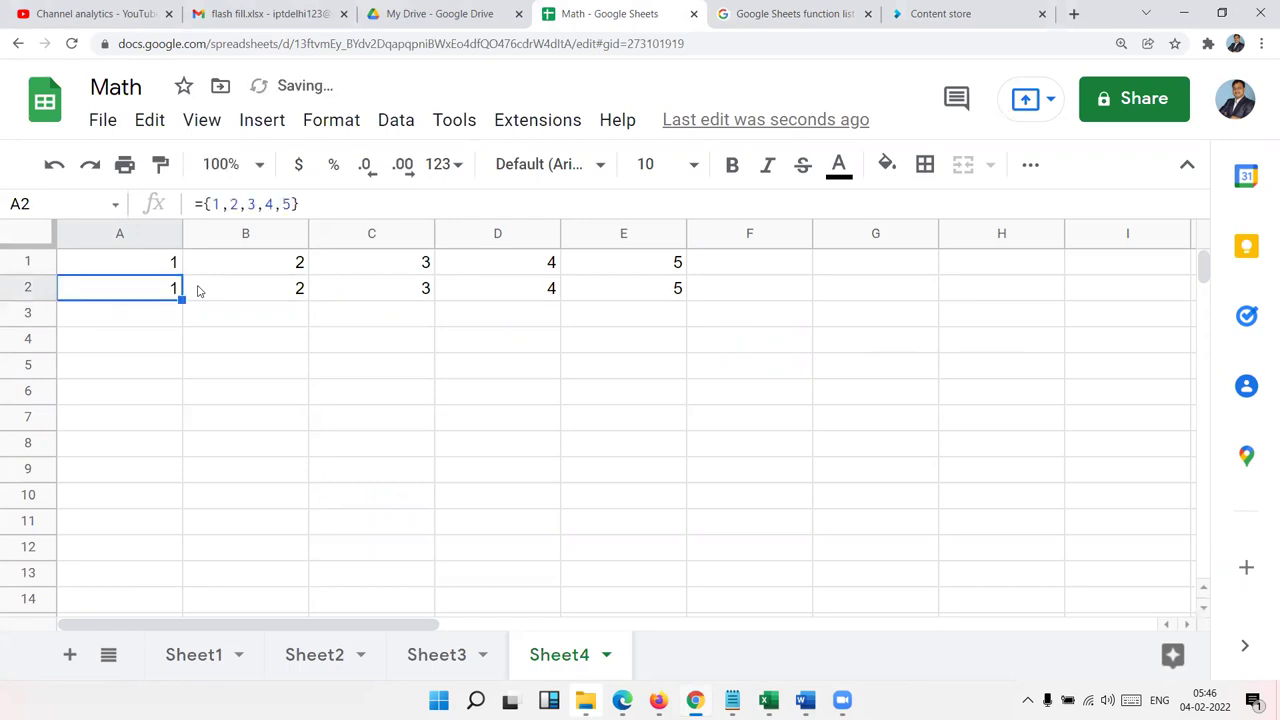
key(Right)
key(Right)
key(Right)
key(Right)
key(Right)
key(Left)
key(Left)
key(Left)
key(Left)
key(Right)
key(Right)
key(Right)
key(Right)
key(Left)
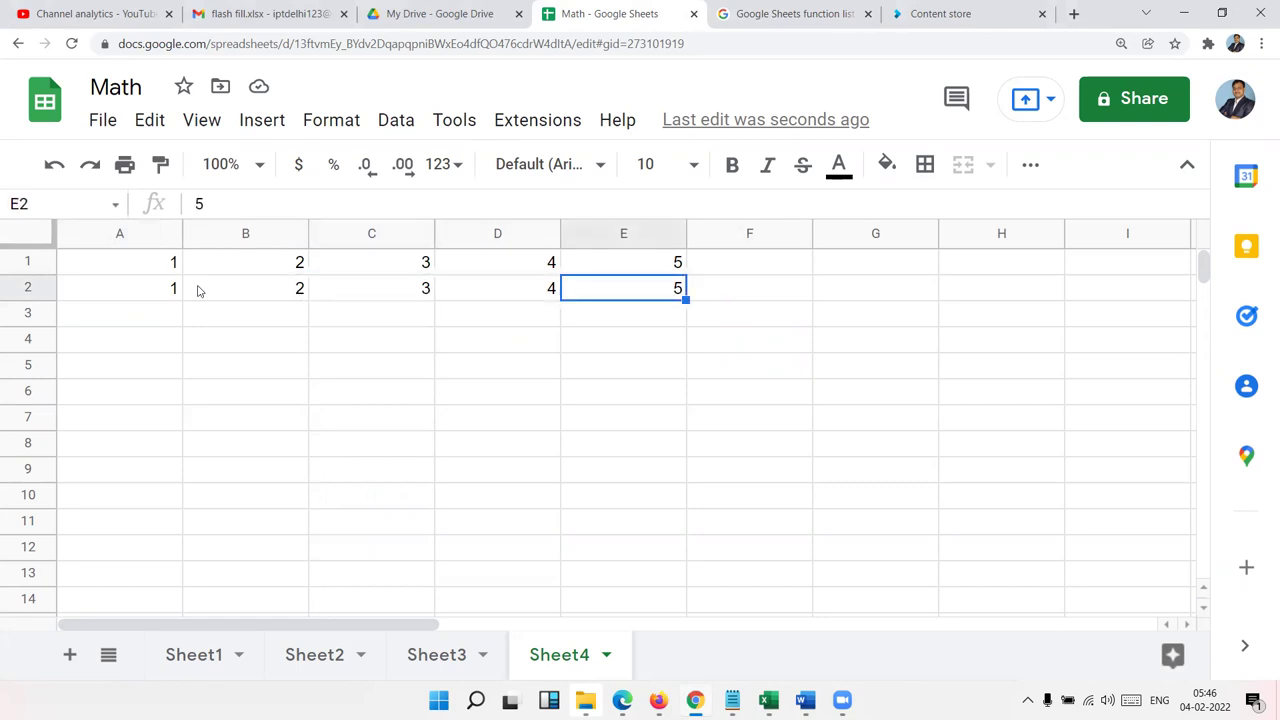
key(Left)
key(Left)
key(Left)
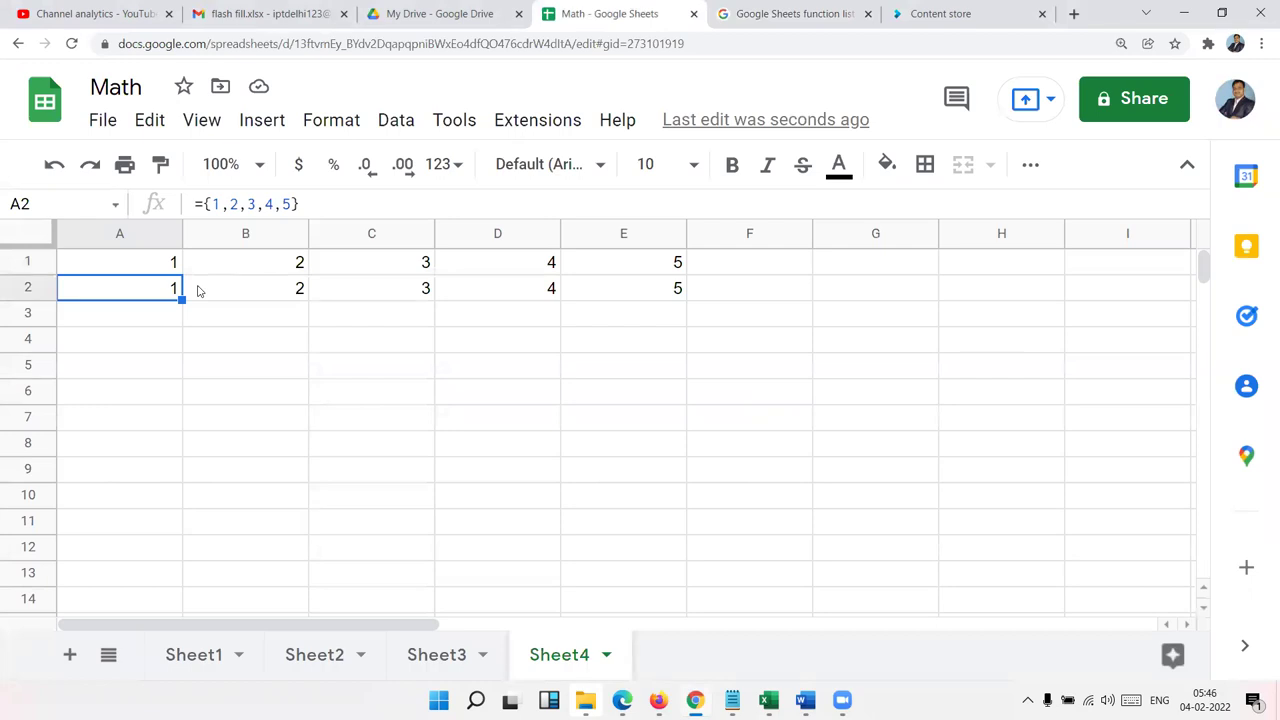
Step: Select A1:E2 to compare the typed and spilled rows
key(Up)
key(ctrl+shift+Right)
key(shift+Down)
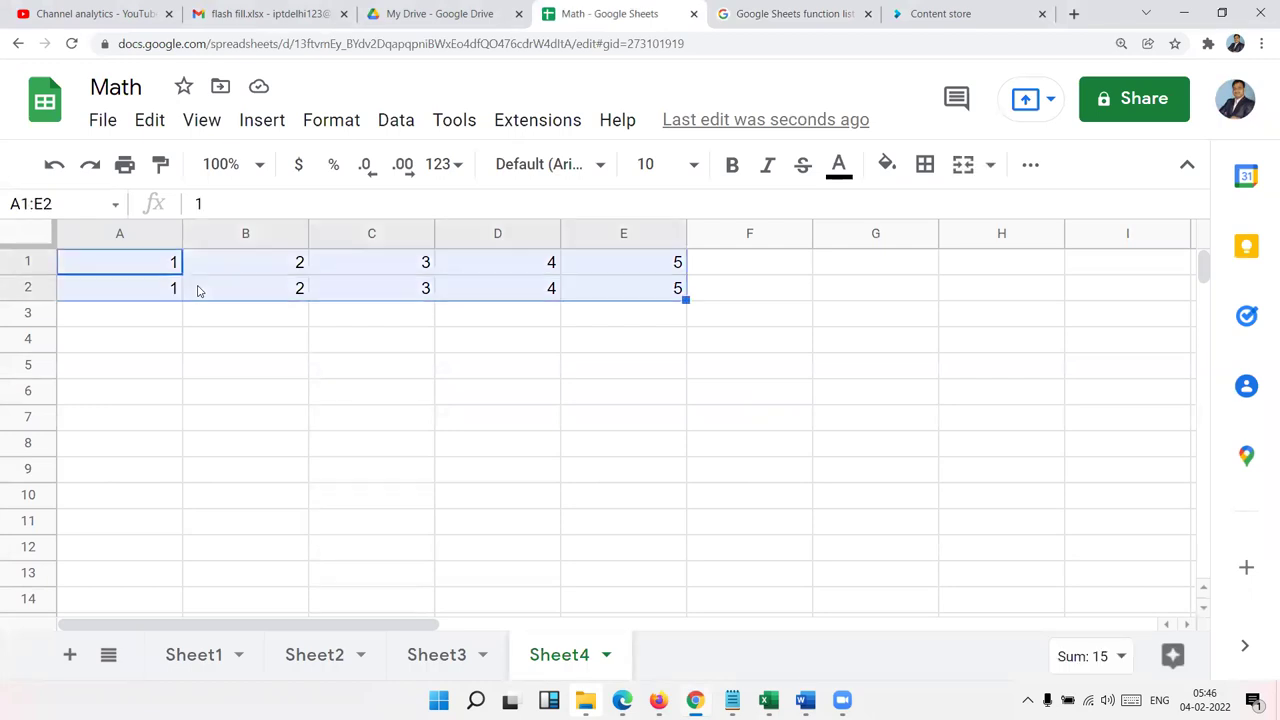
key(Down)
key(Down)
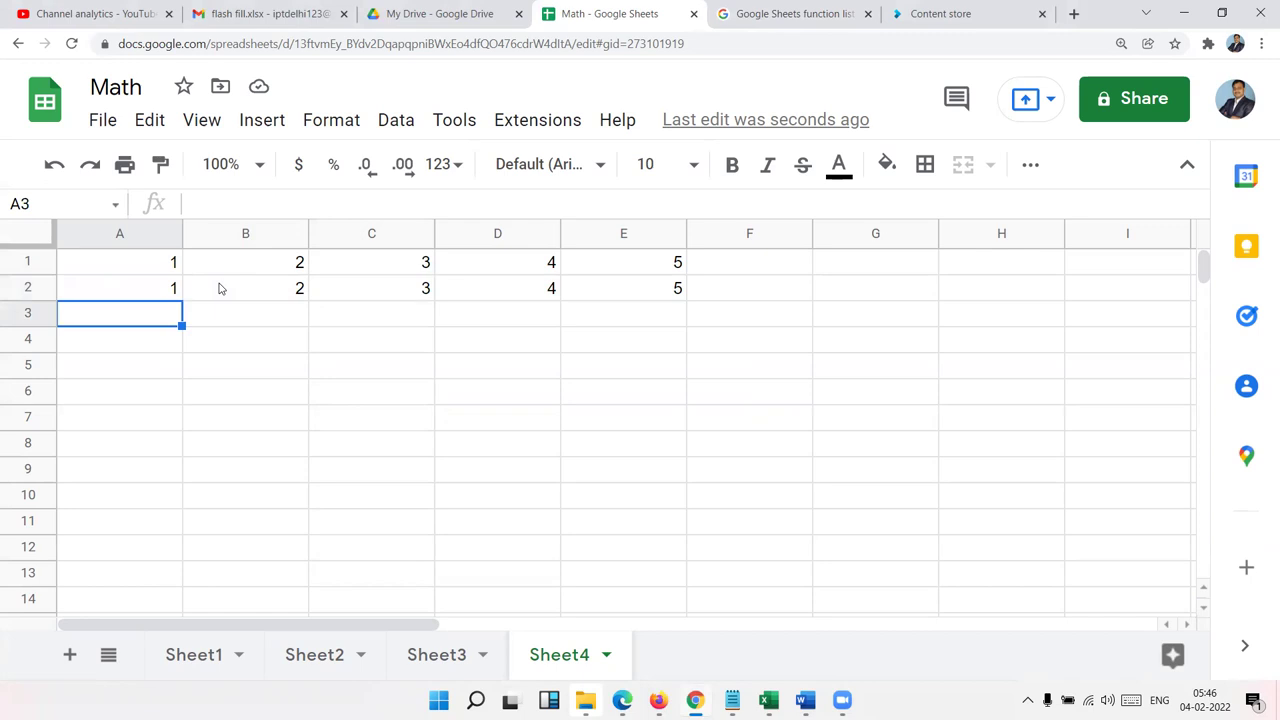
Step: Enter a first name in cell A4
key(Down)
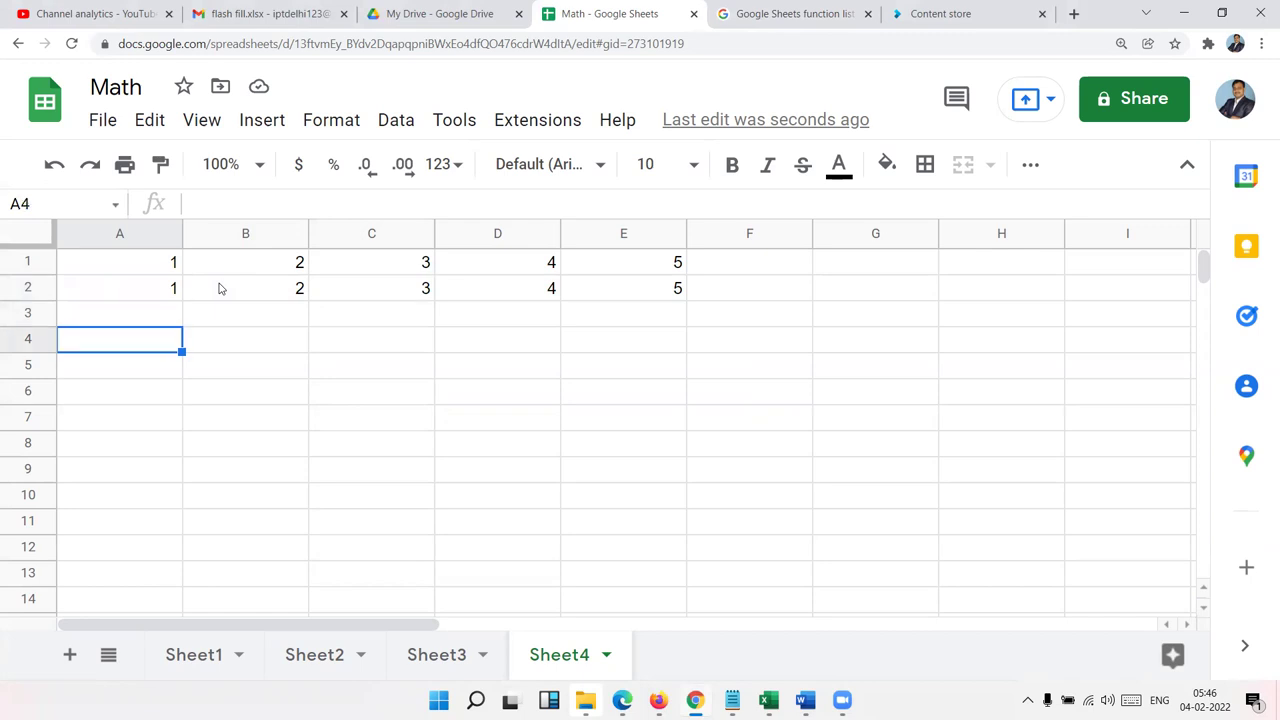
text(Sujeet)
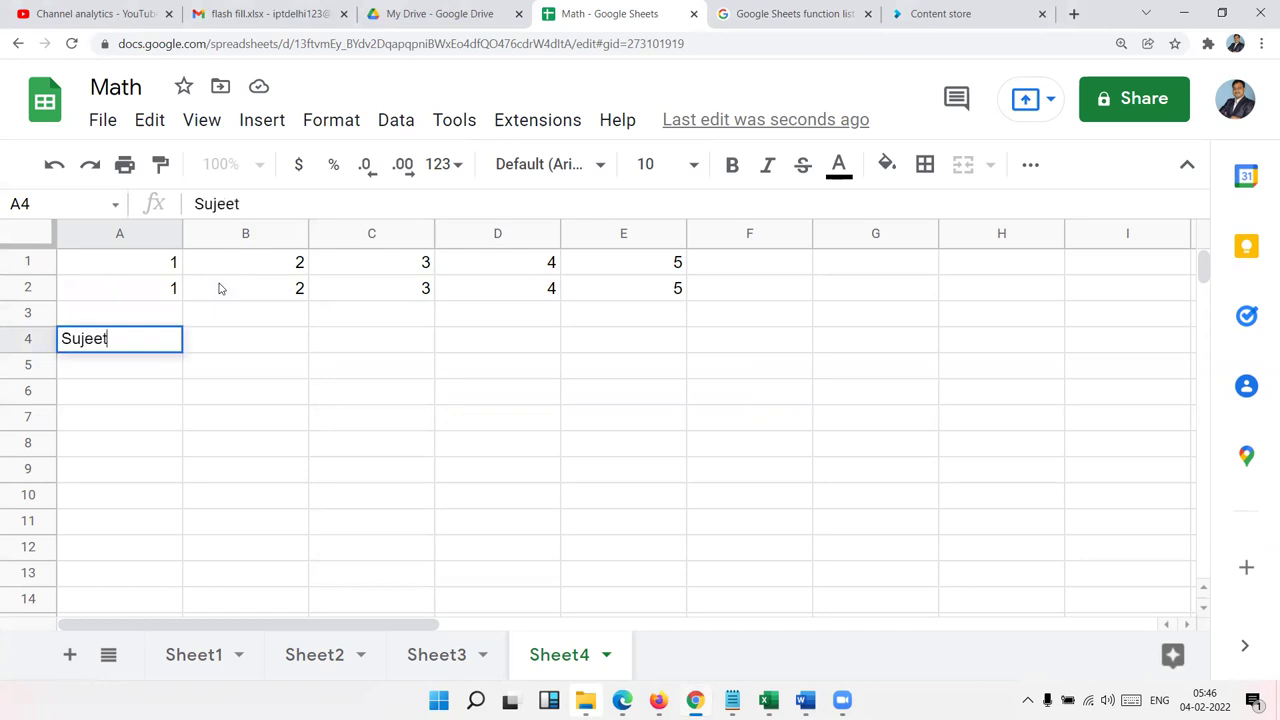
key(Return)
Step: Type the name's six letters one per cell across B5:G5, uppercase
key(Right)
text(S)
key(Tab)
text(U)
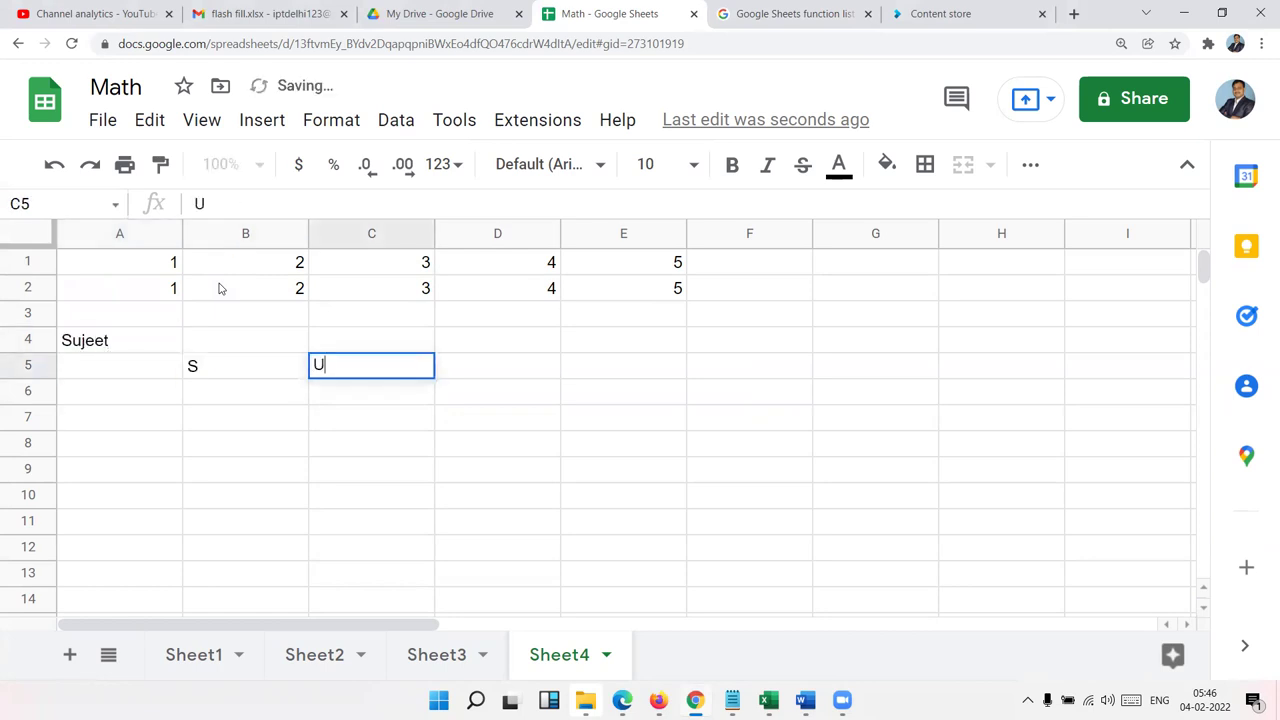
key(Tab)
text(J)
key(Tab)
text(E)
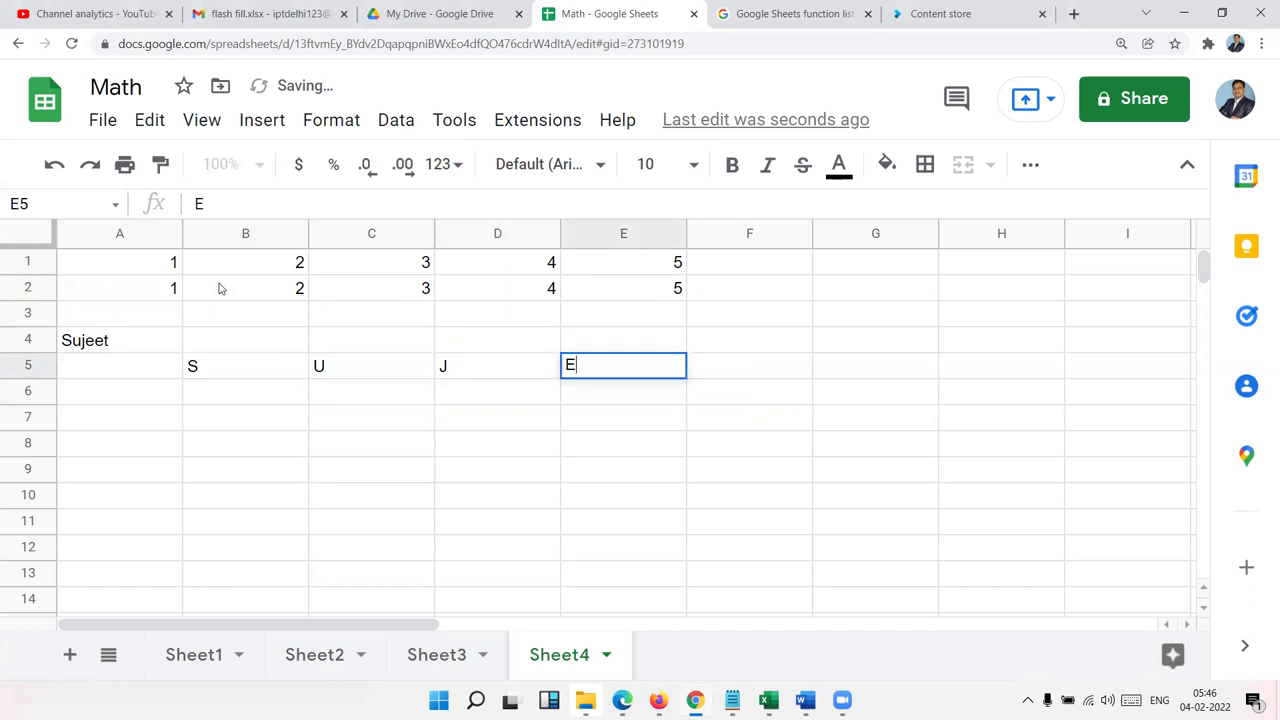
key(Tab)
text(E)
key(Tab)
text(T)
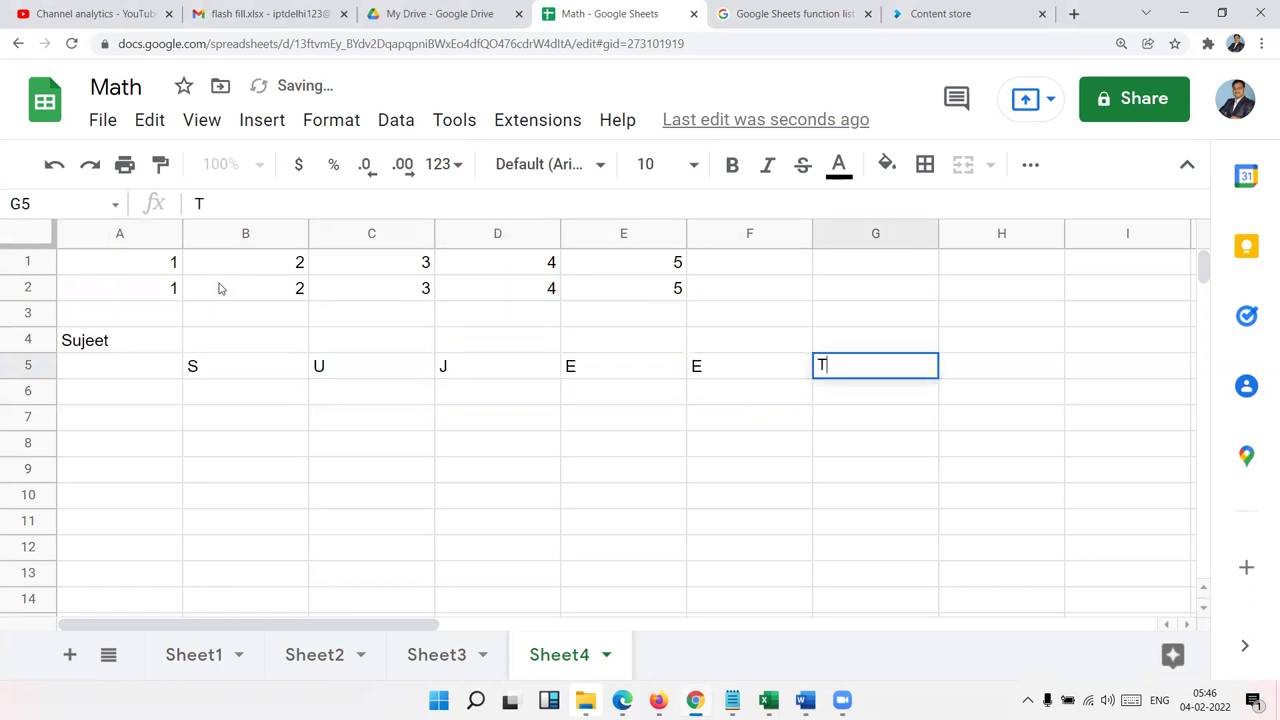
key(Return)
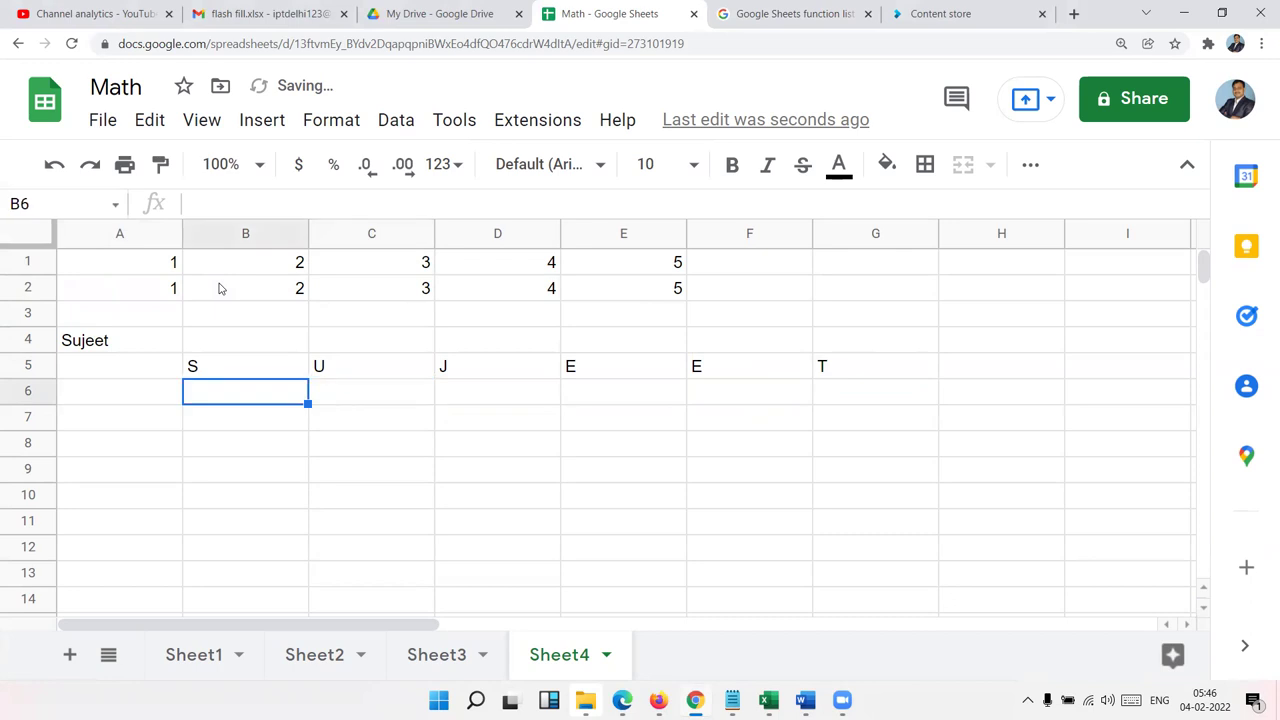
text(=mi)
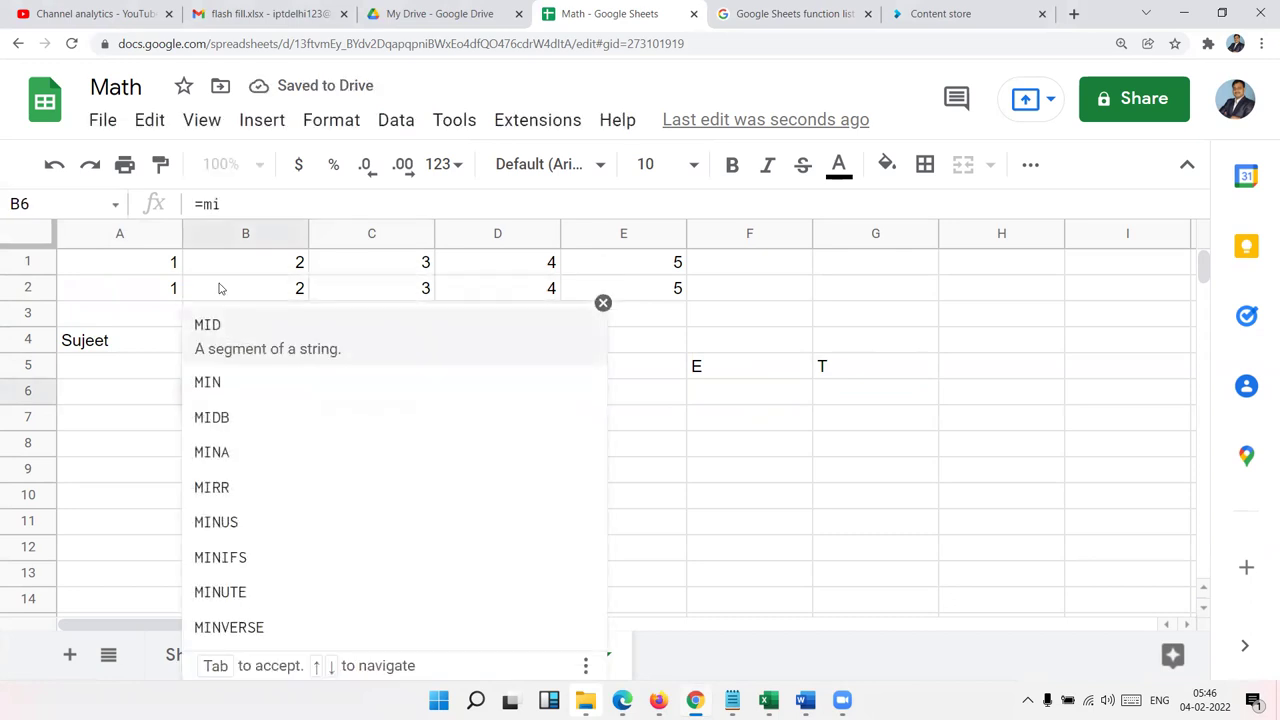
text(d)
Step: Enter =MID(A4,1,1) in B6 and =MID(A4,2,1) in C6
key(Tab)
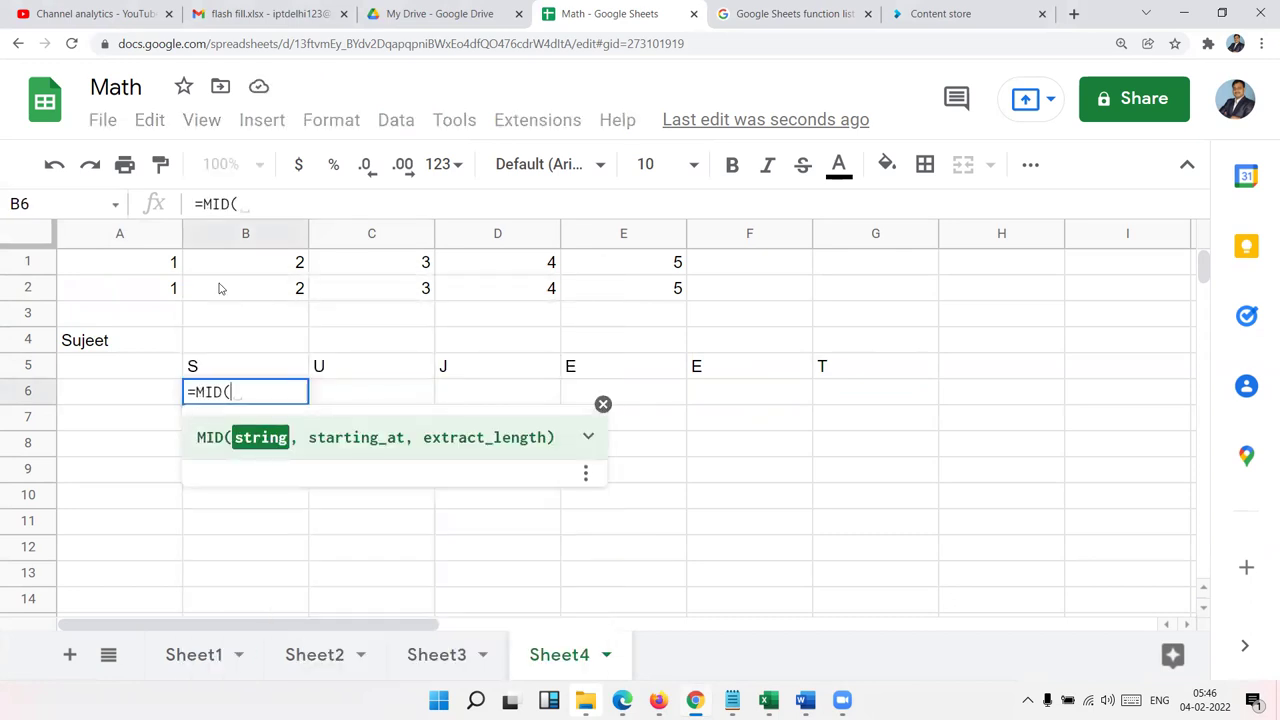
click(149, 343)
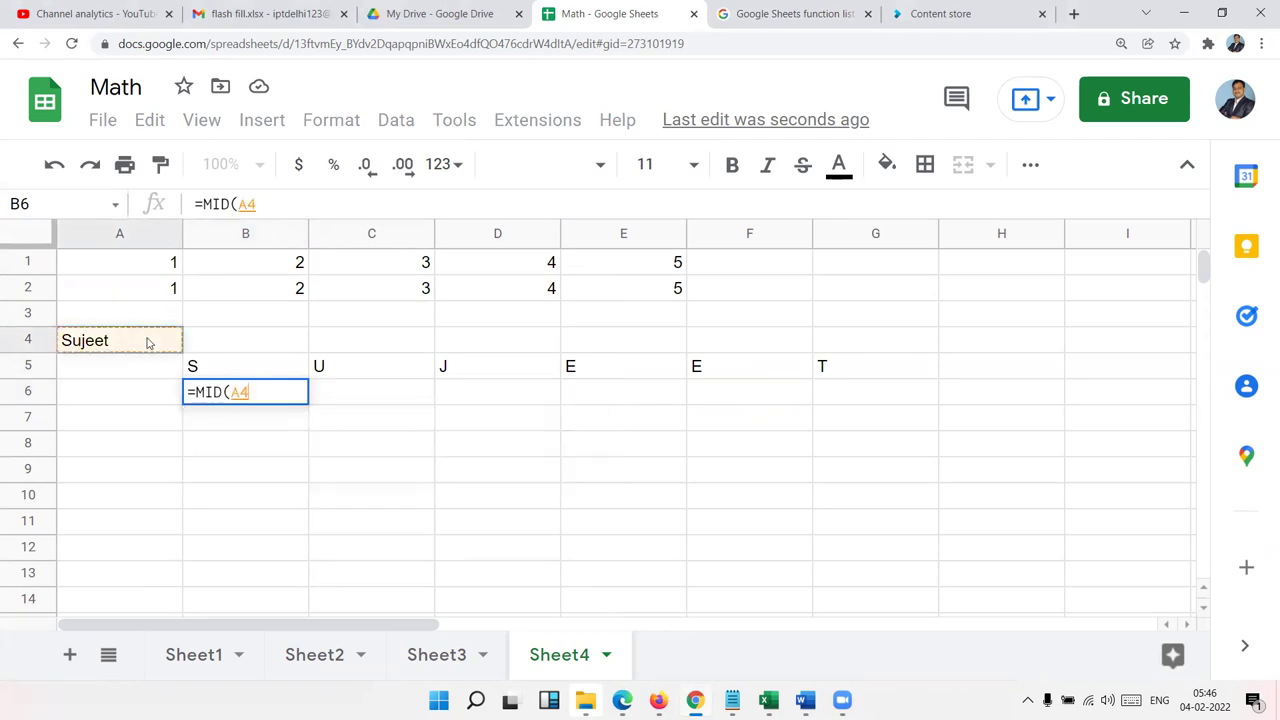
text(,)
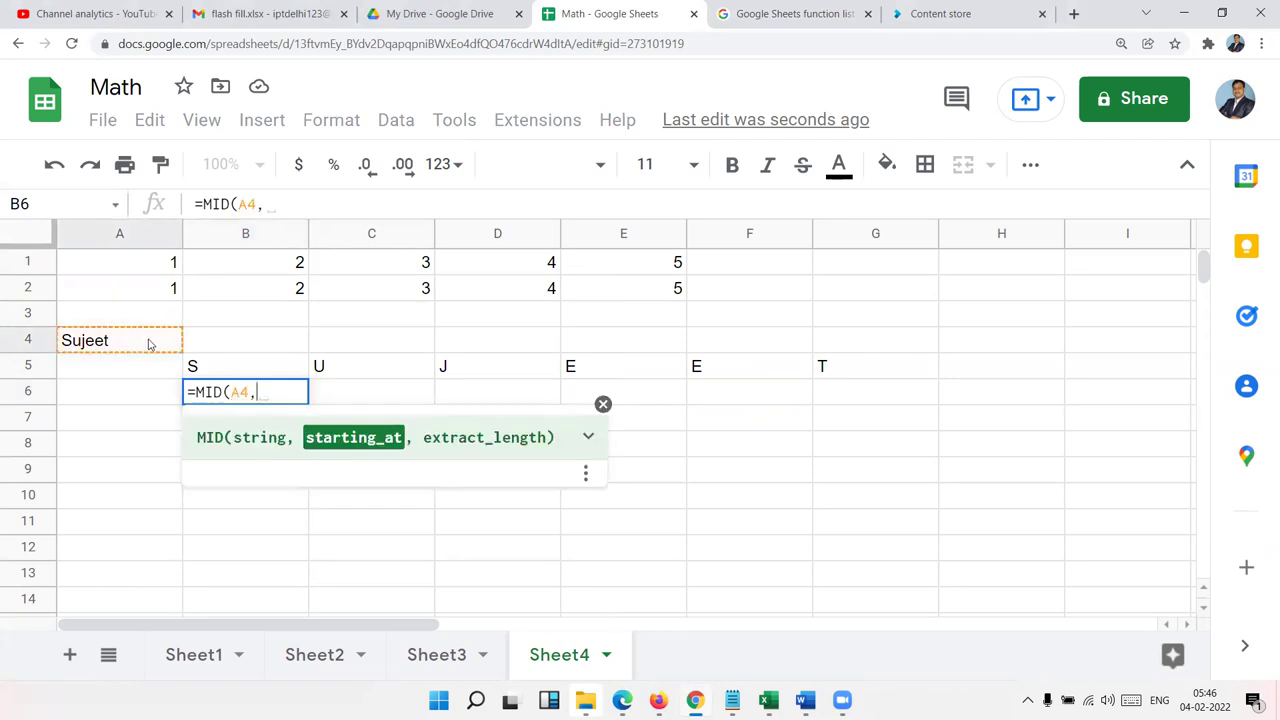
text(1,)
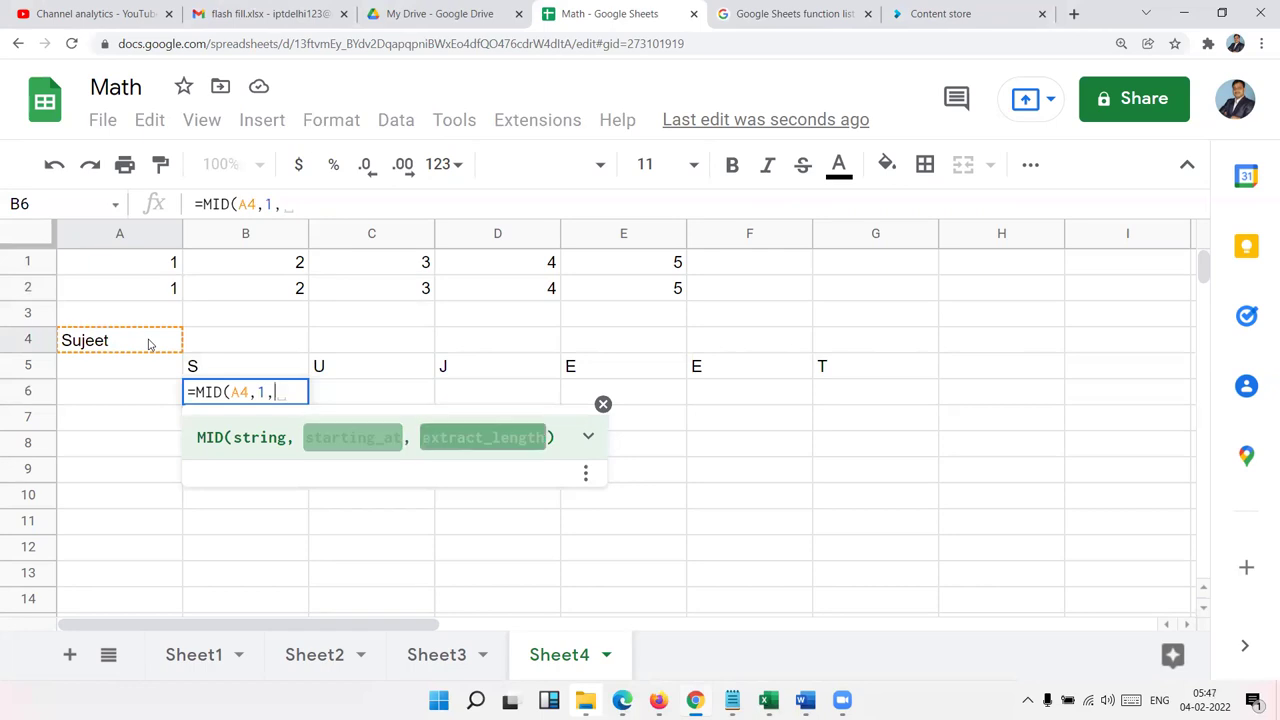
text(1)
key(Return)
key(Up)
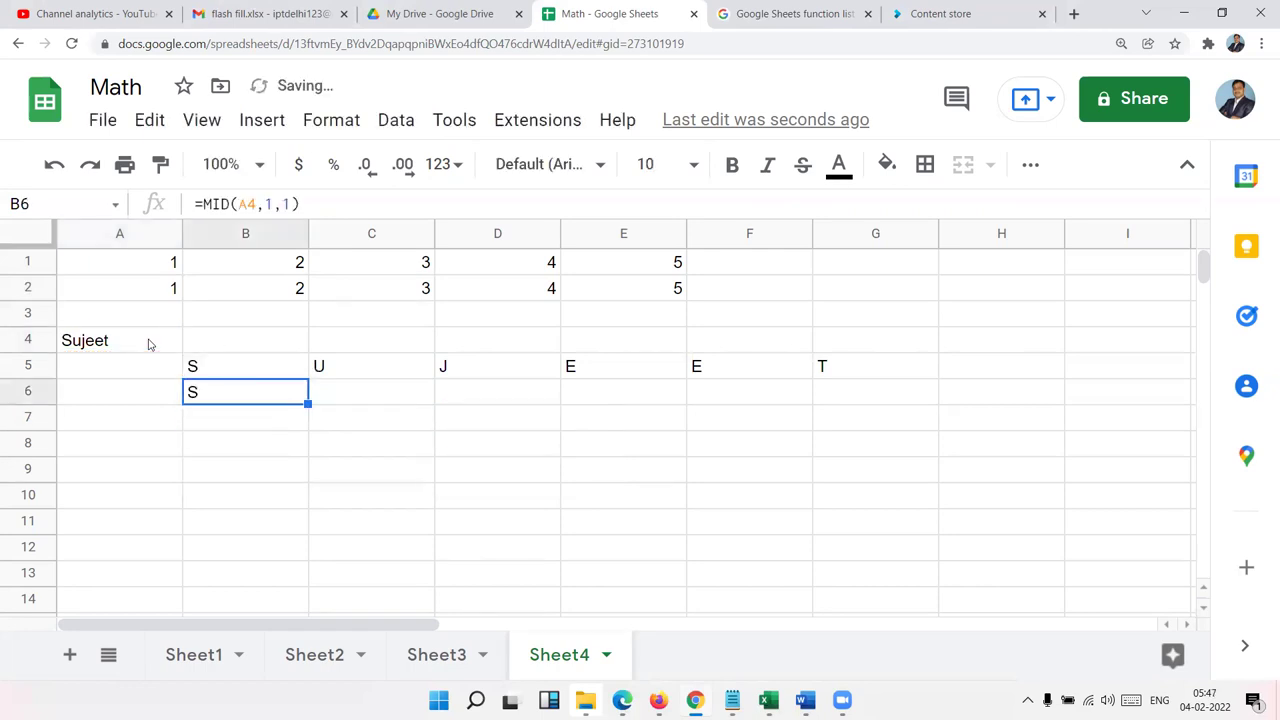
key(Right)
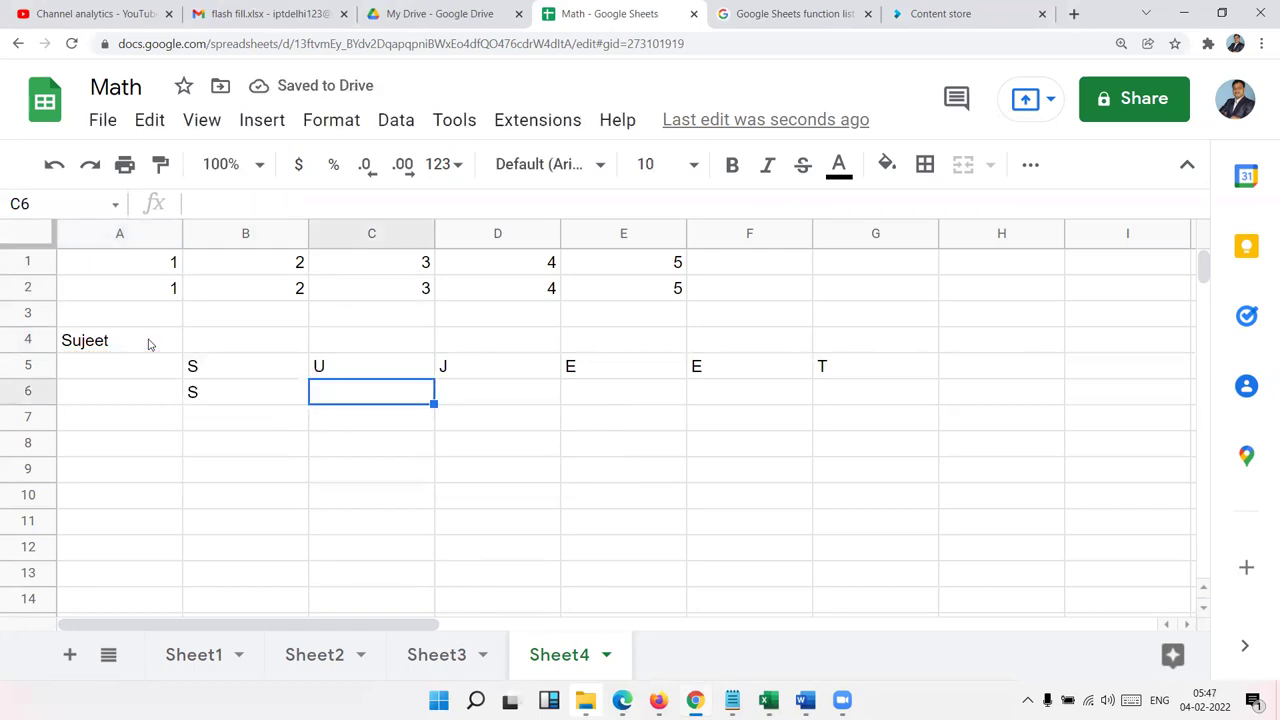
text(=mi)
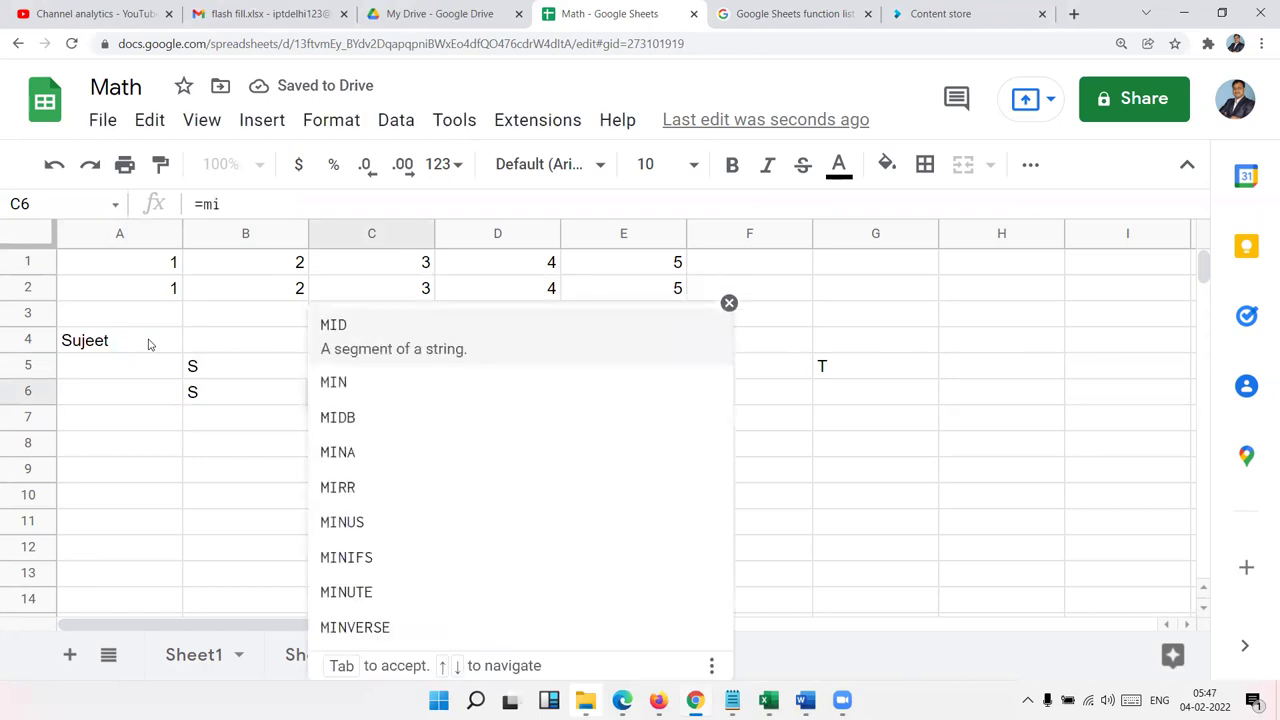
text(d)
key(Tab)
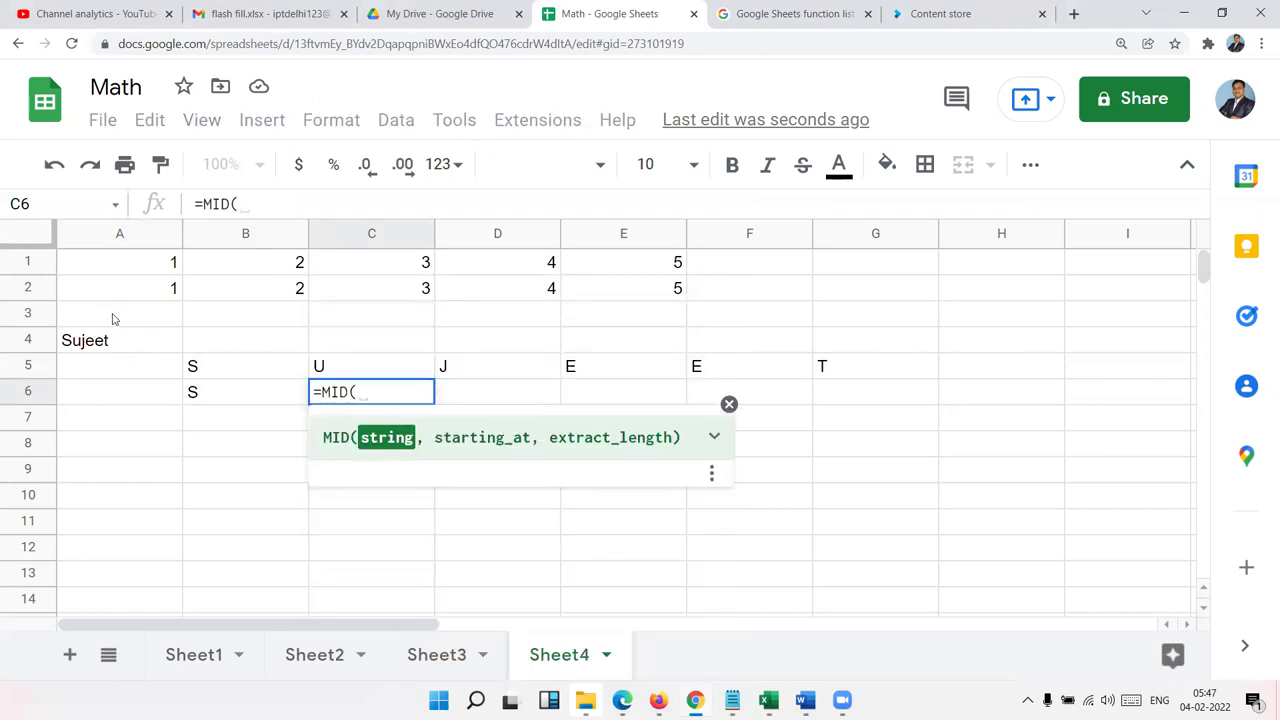
click(112, 341)
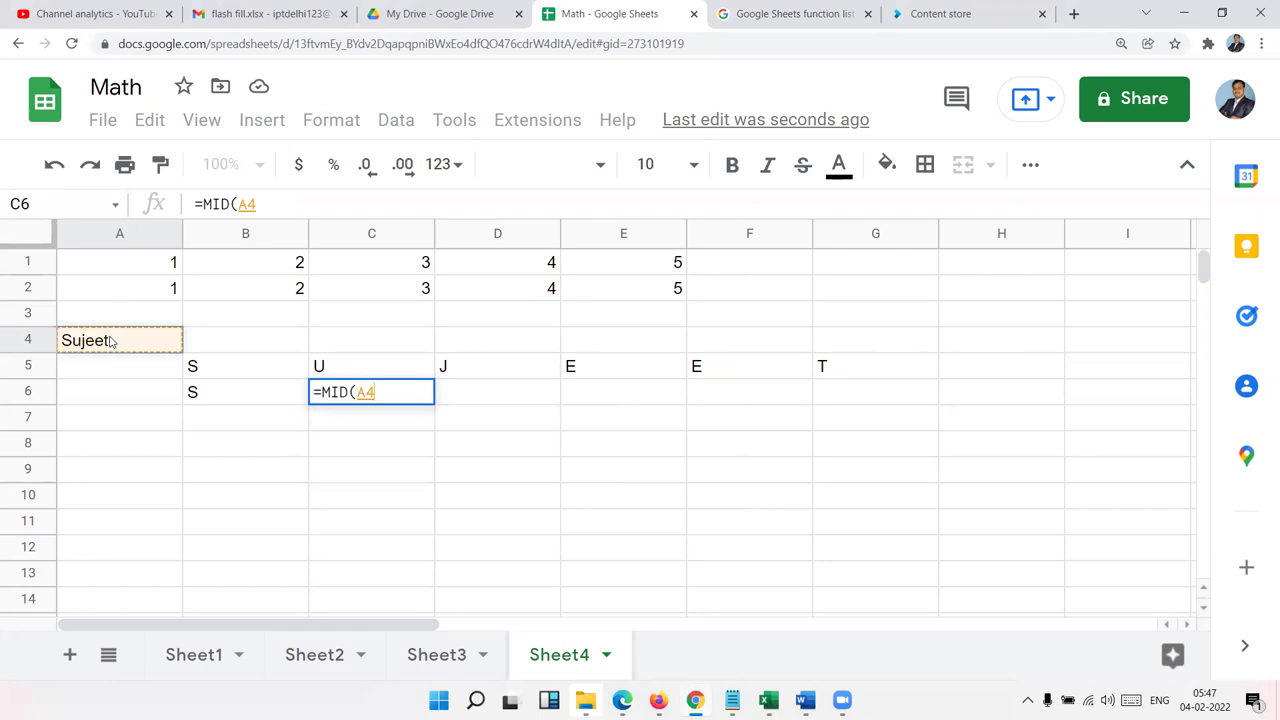
text(,2)
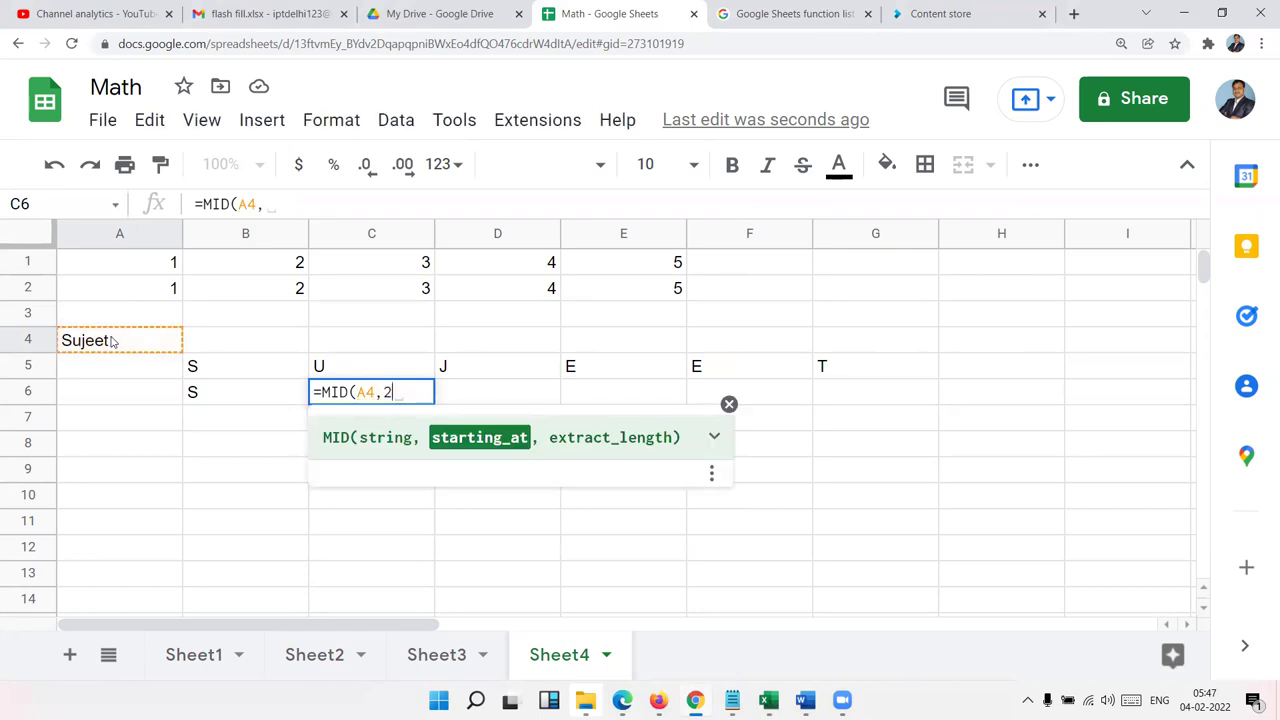
text(,1)
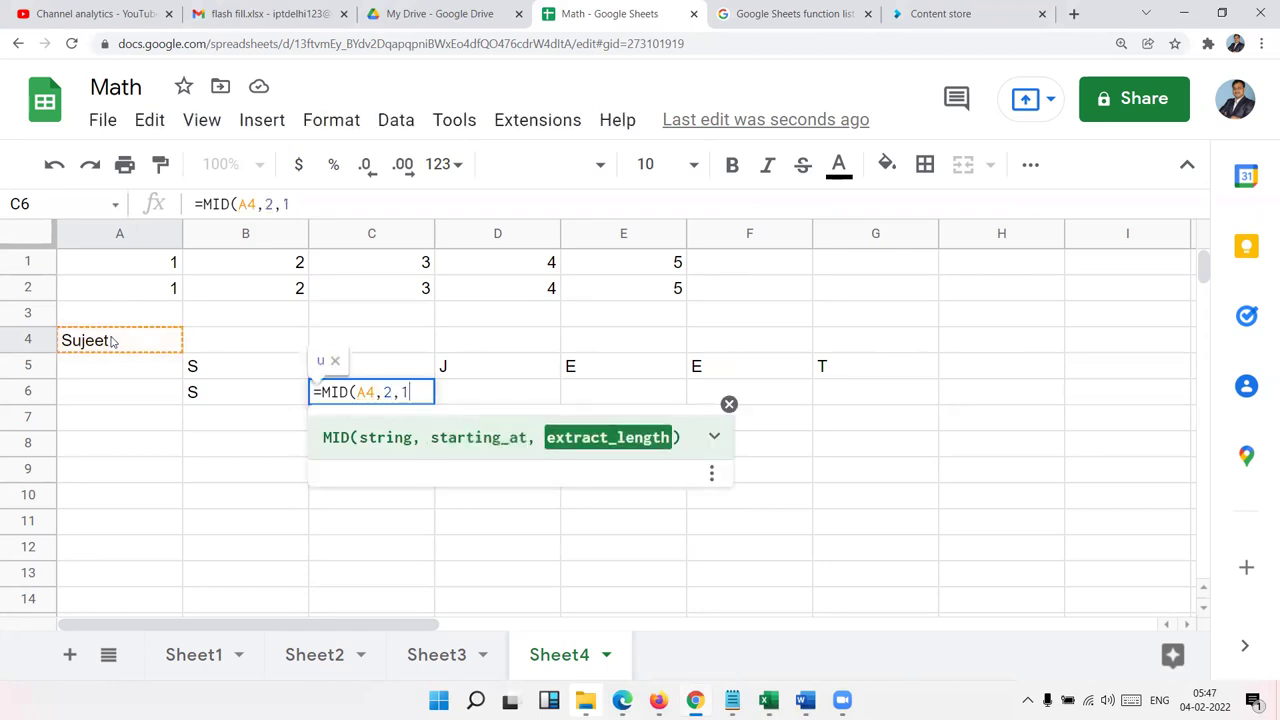
key(Return)
Step: Enter =MID(A4,3,1) in D6 and =MID(A4,4,1) in E6
key(Up)
key(Right)
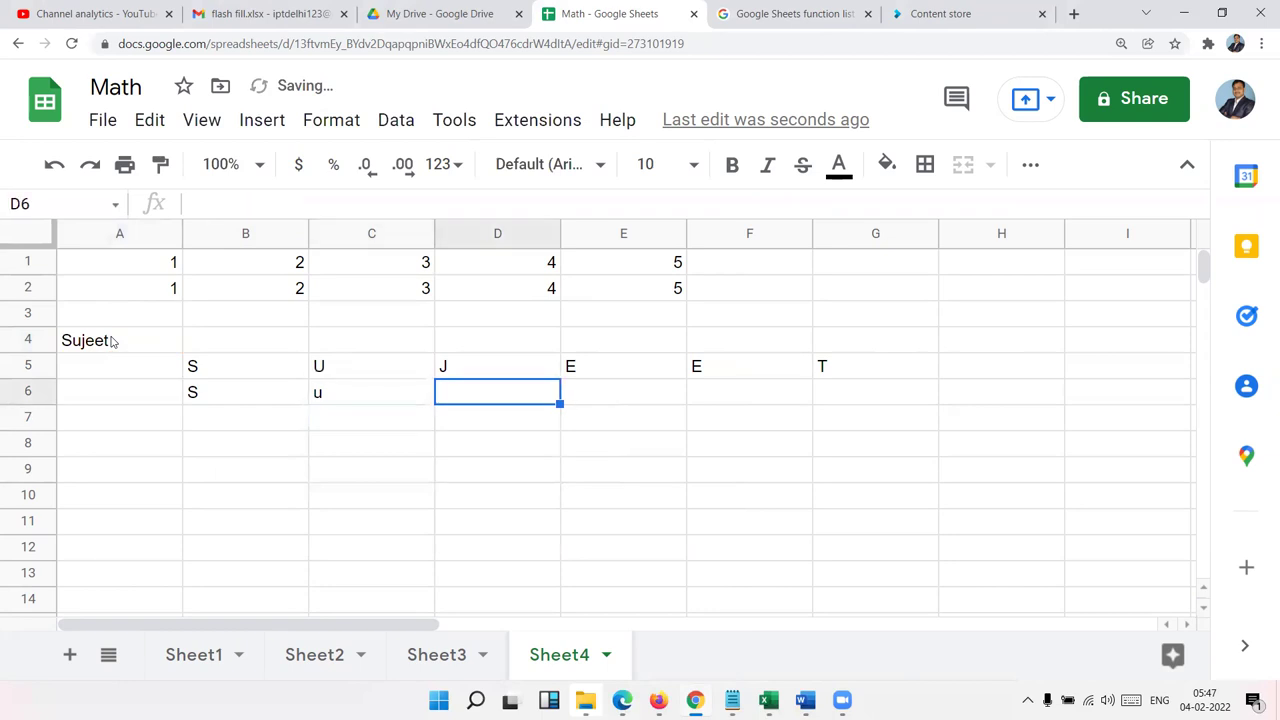
text(=)
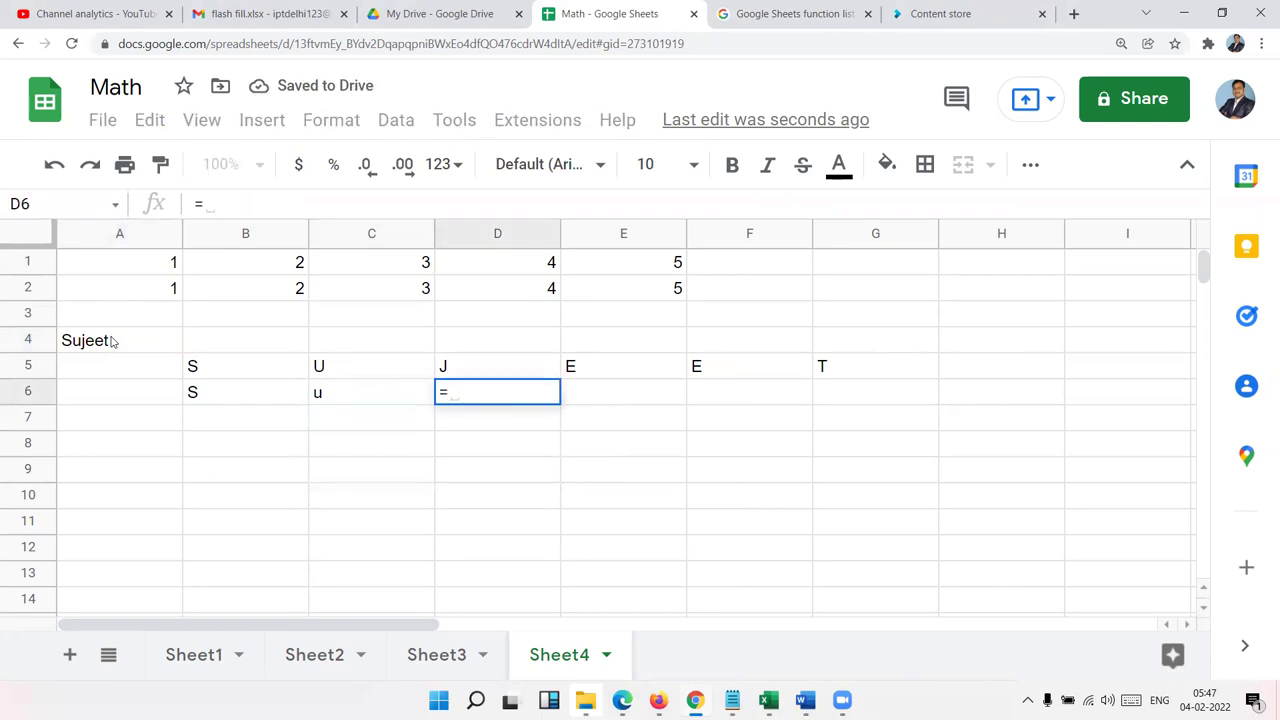
text(mid)
key(Tab)
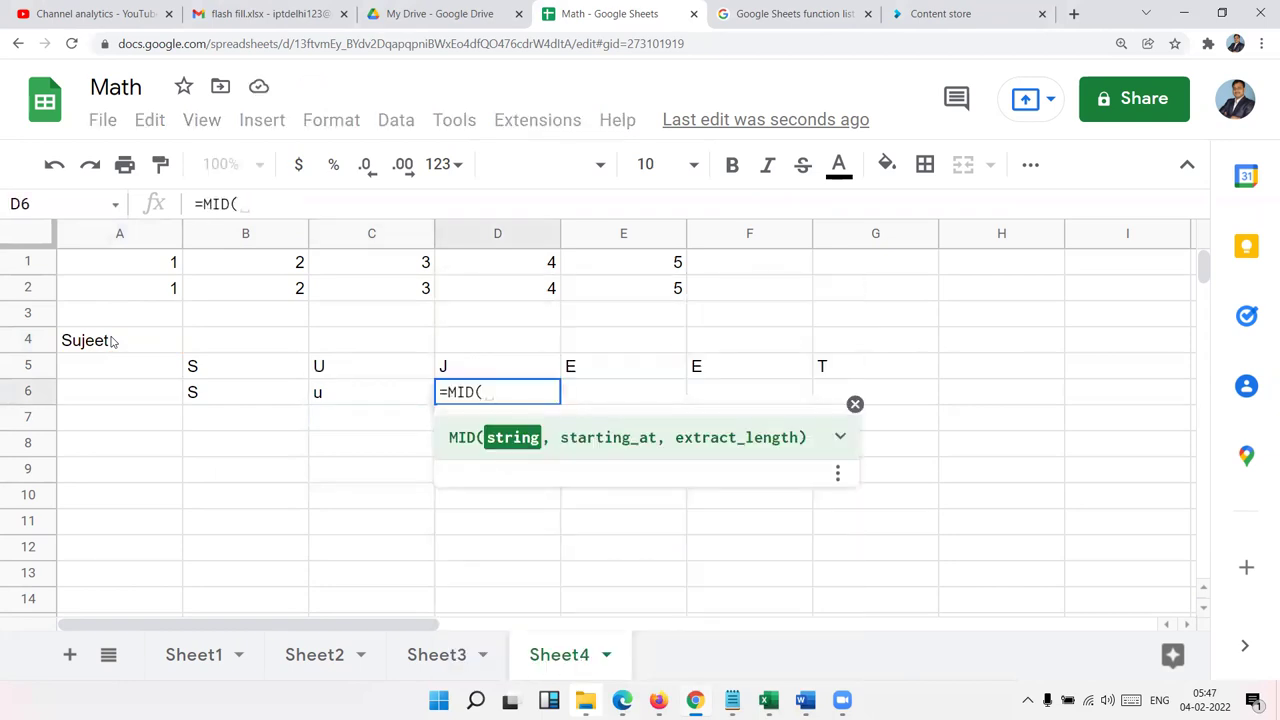
click(118, 340)
text(,)
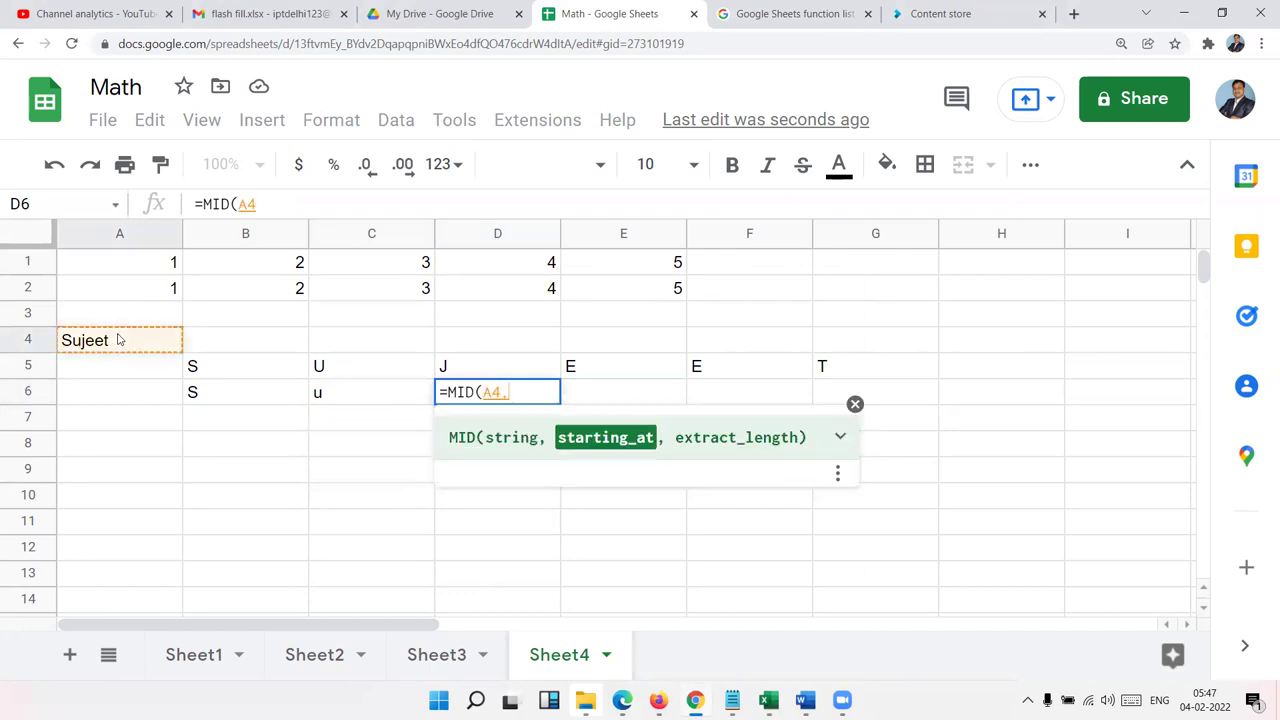
text(1)
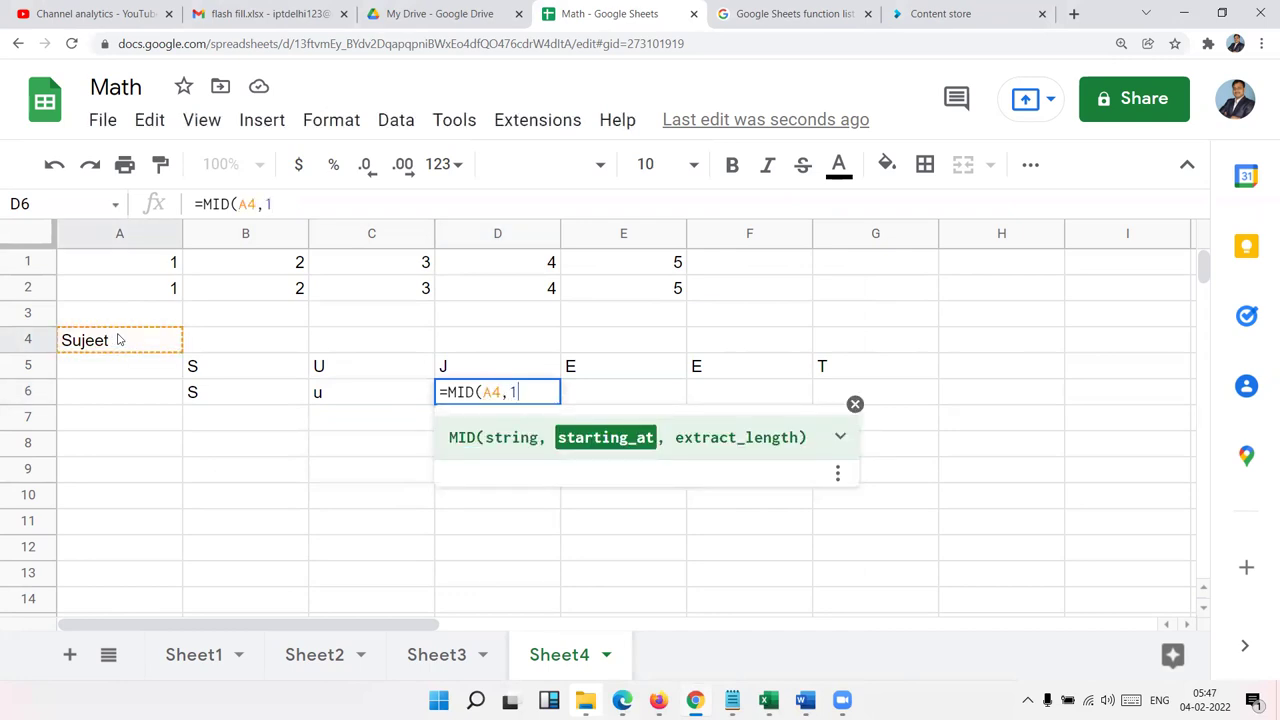
key(BackSpace)
text(3,1)
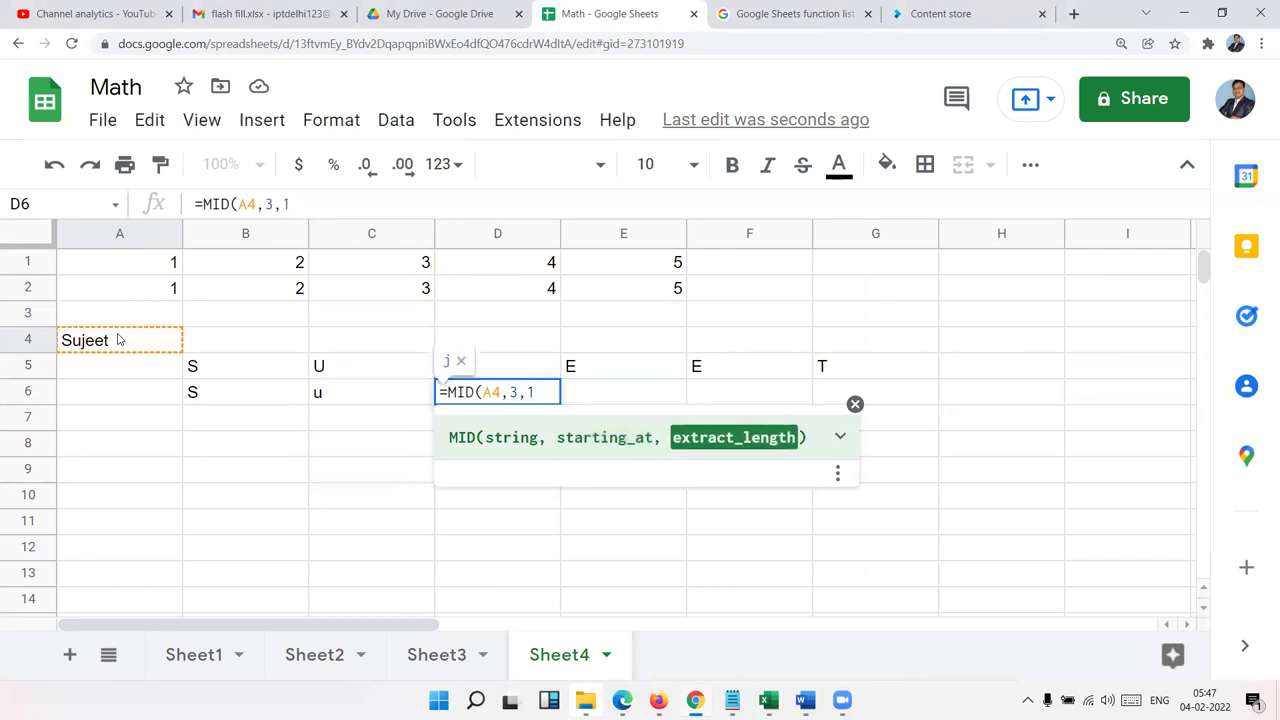
key(Return)
key(Up)
key(Right)
text(=mid)
key(Tab)
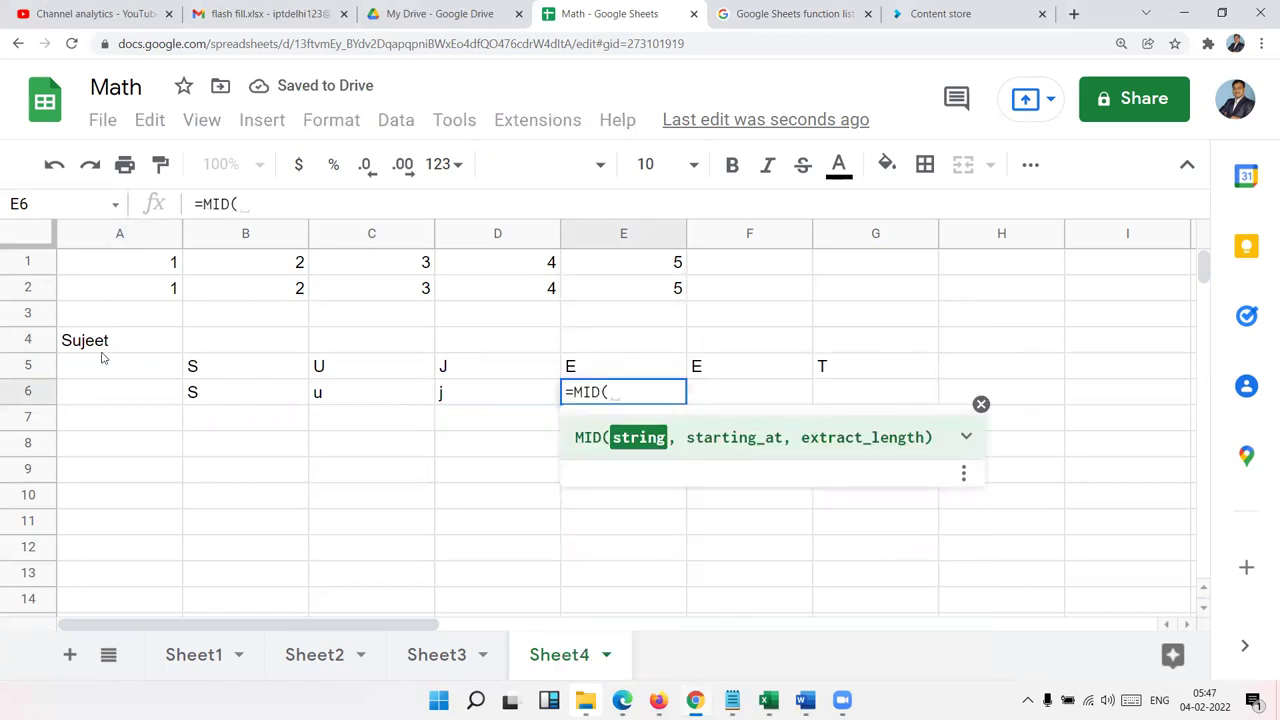
click(104, 347)
text(,4,1)
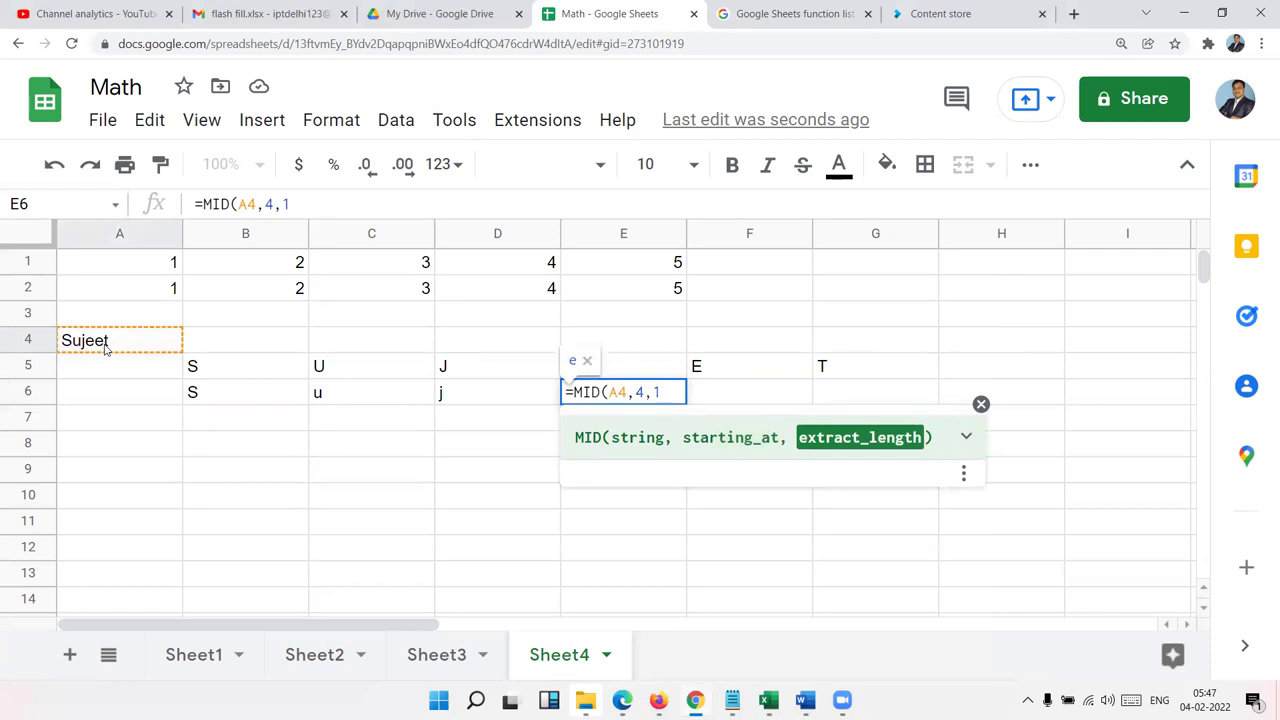
key(Return)
Step: Enter =MID(A4,5,1) in F6 and =MID(A4,6,1) in G6
key(Up)
key(Right)
text(=mid)
key(Tab)
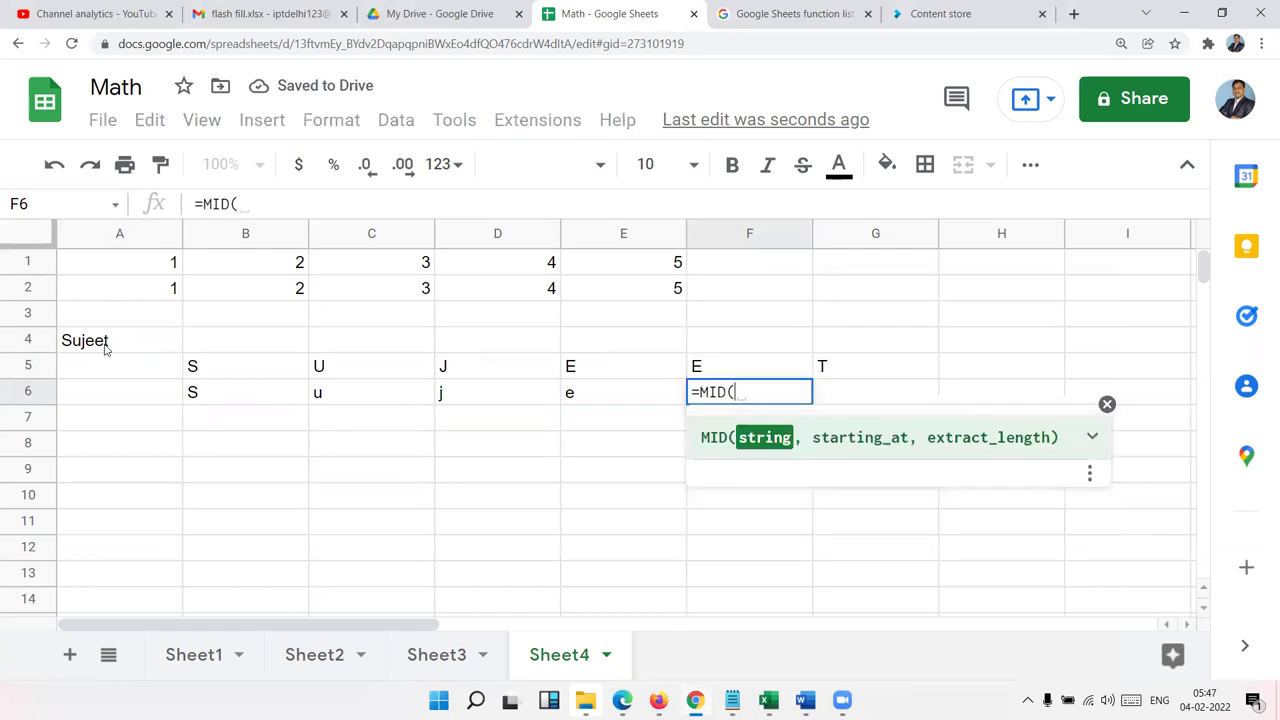
click(100, 344)
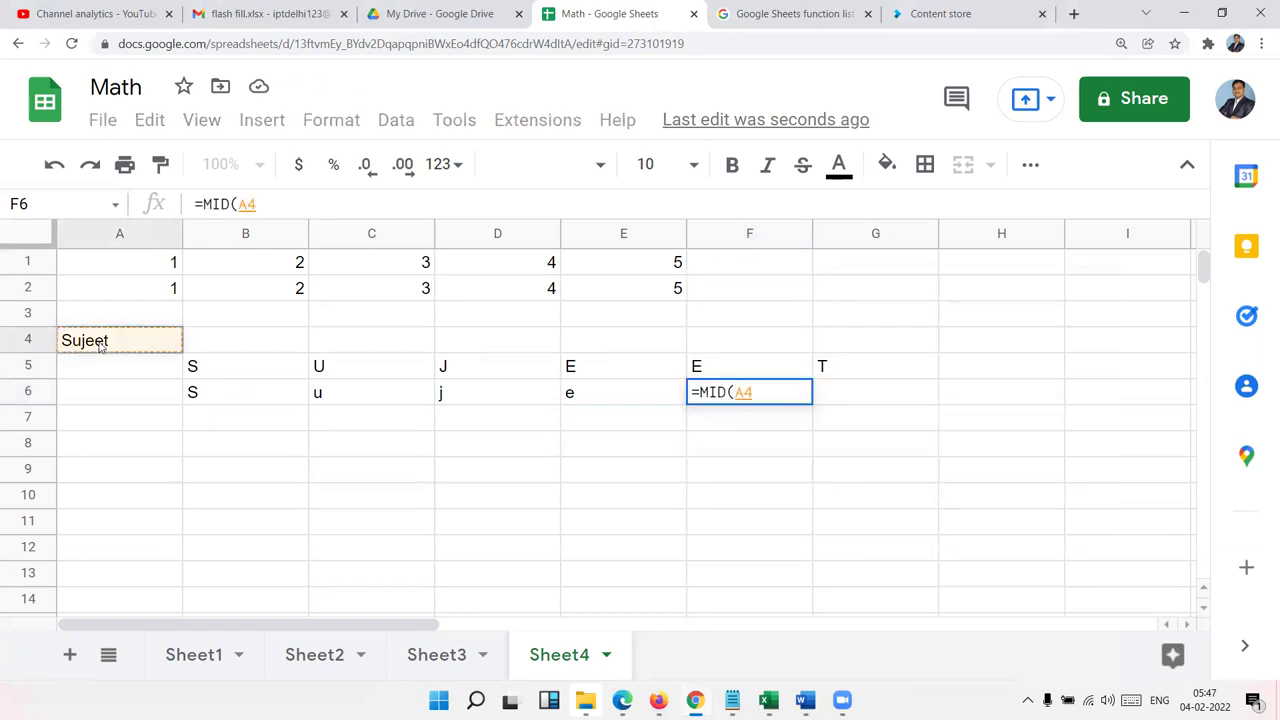
text(,)
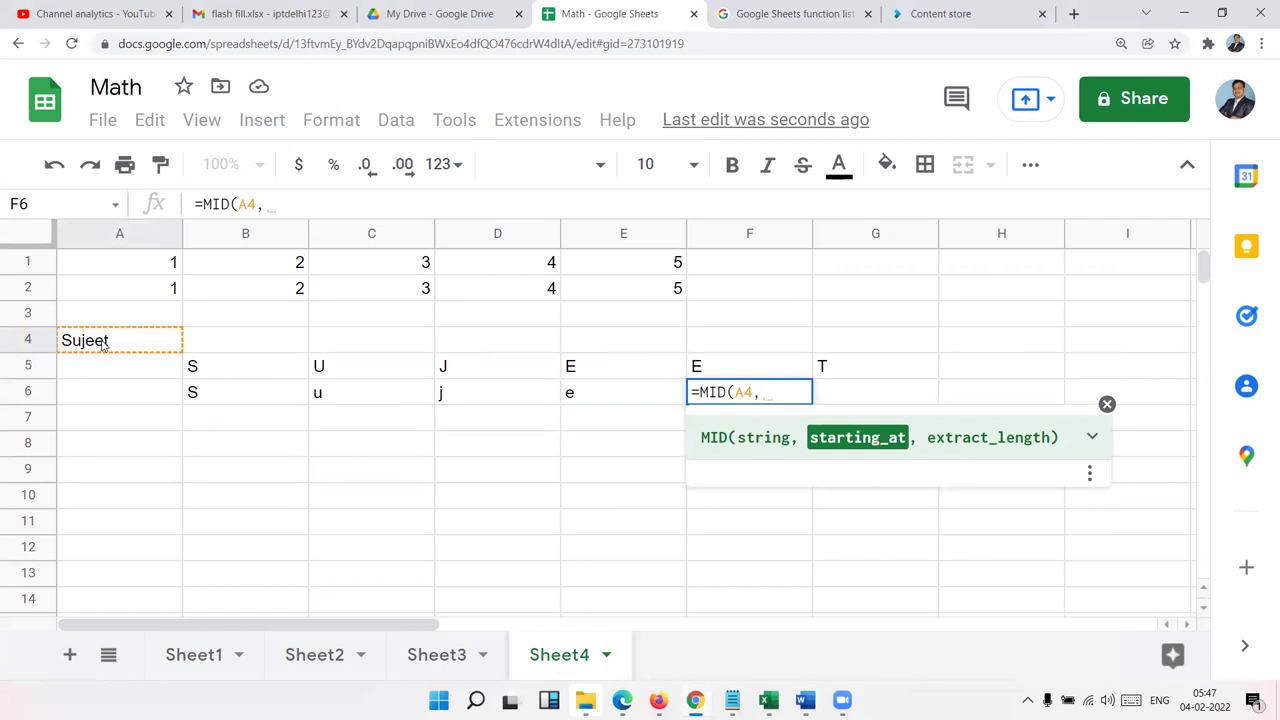
text(5,1)
key(Return)
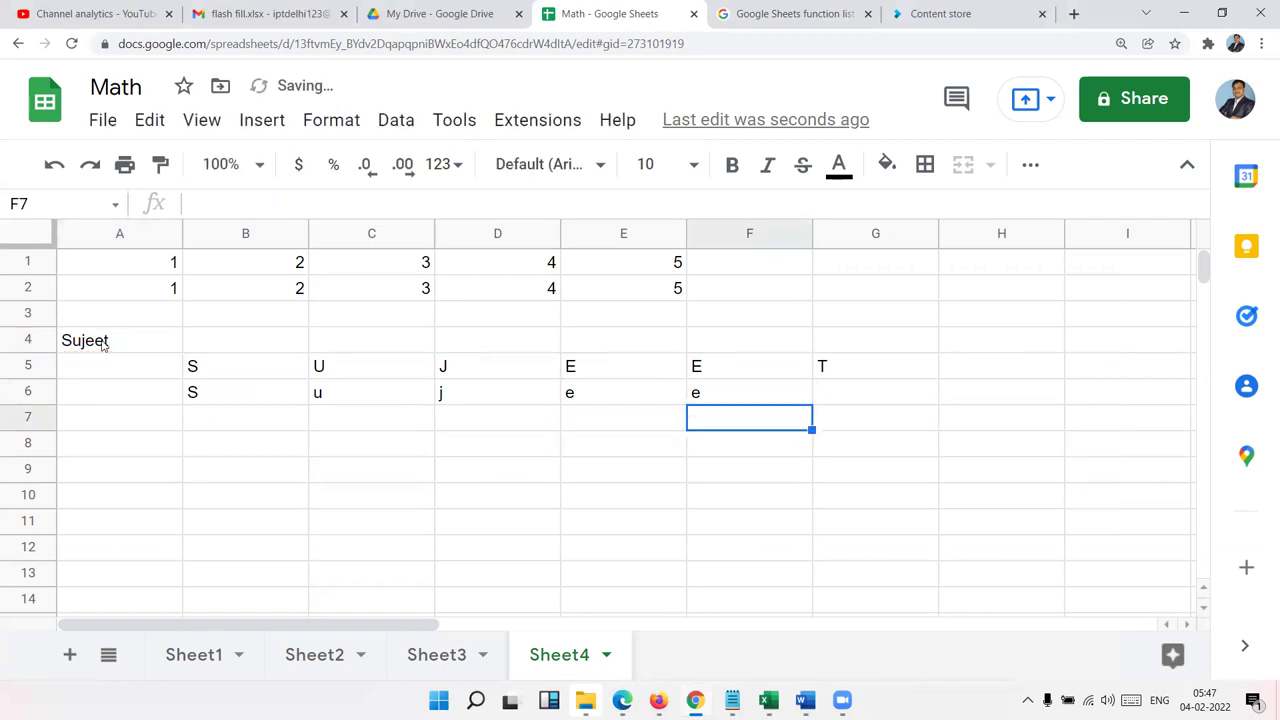
key(Up)
key(Right)
text(=mi)
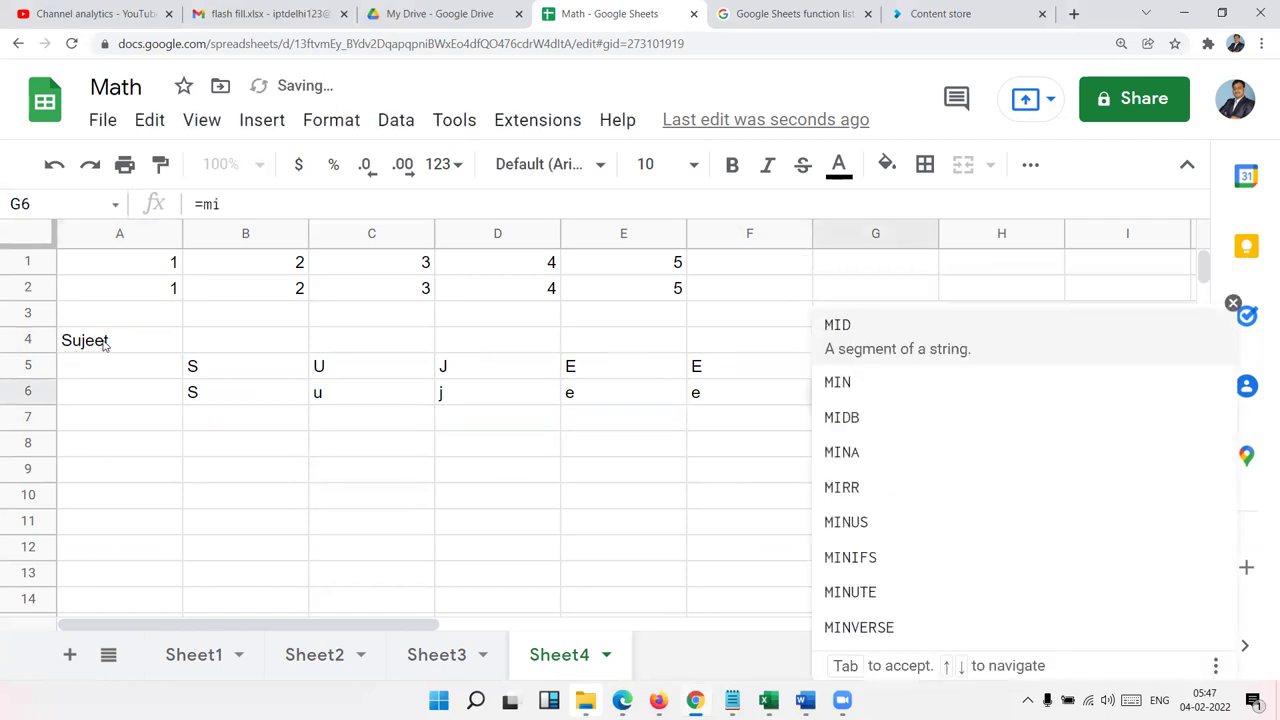
text(d)
key(Tab)
click(80, 341)
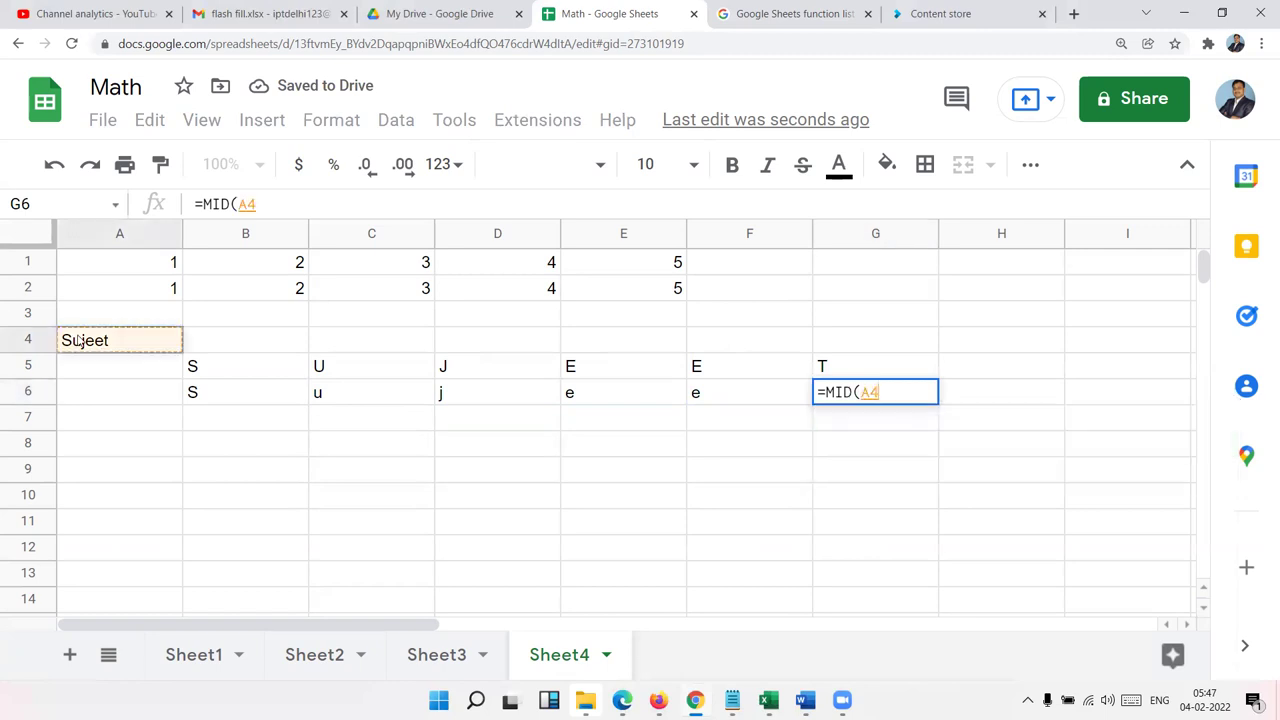
text(,6)
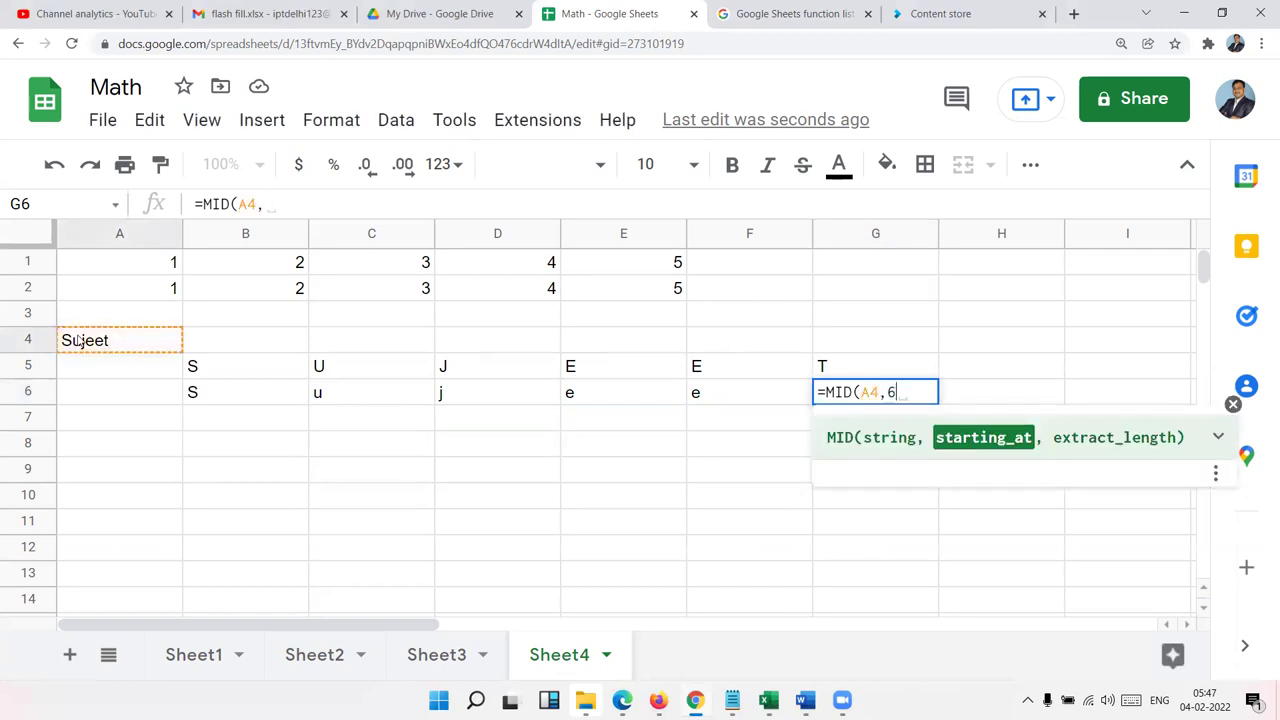
text(,1))
key(Return)
key(Up)
key(Left)
key(Left)
key(Left)
key(Left)
key(Left)
key(Down)
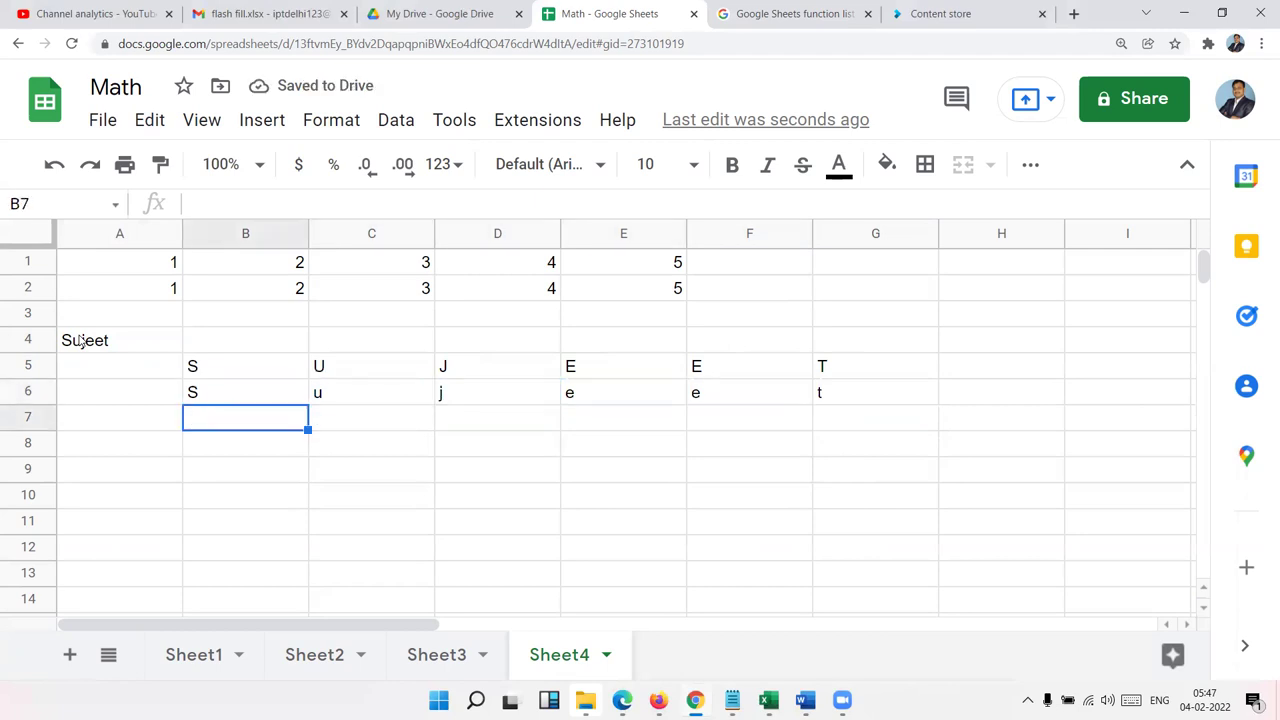
Step: Enter =MID(A4,{1,2,3,4,5,6},1) in B7
text(=mid)
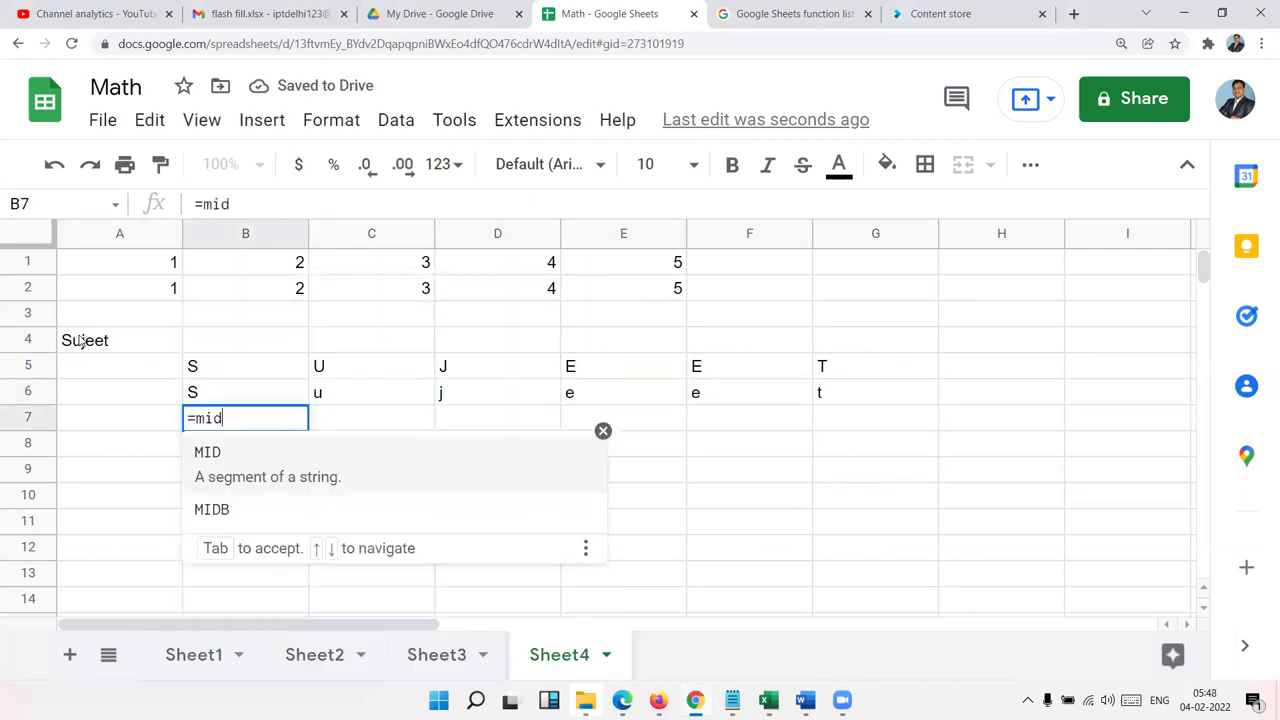
key(Tab)
click(106, 343)
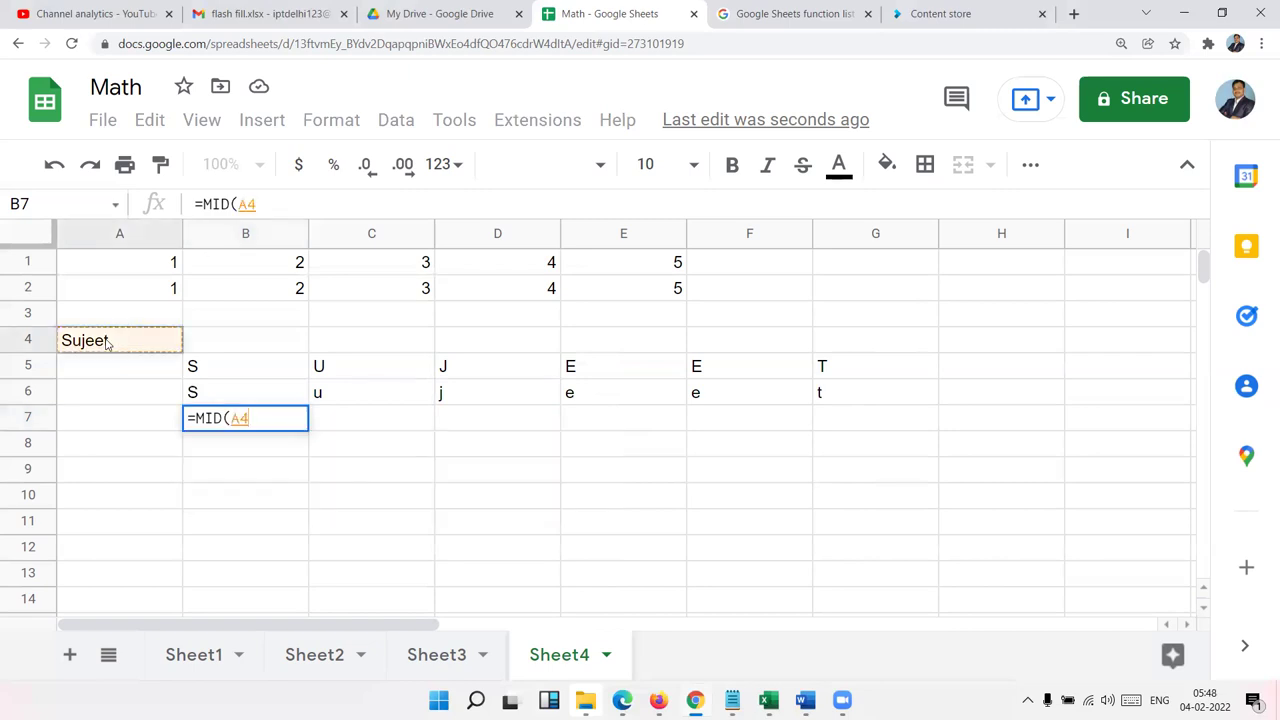
text(,{)
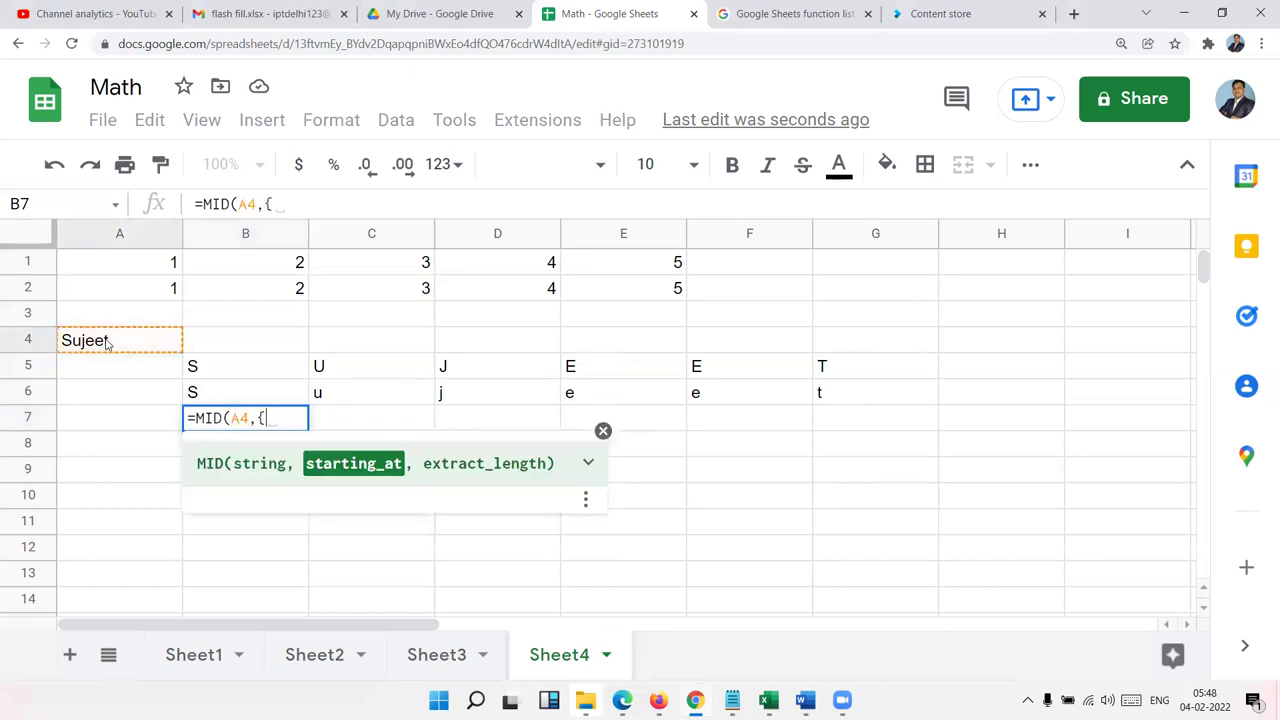
text(1,2,3,4,5,6})
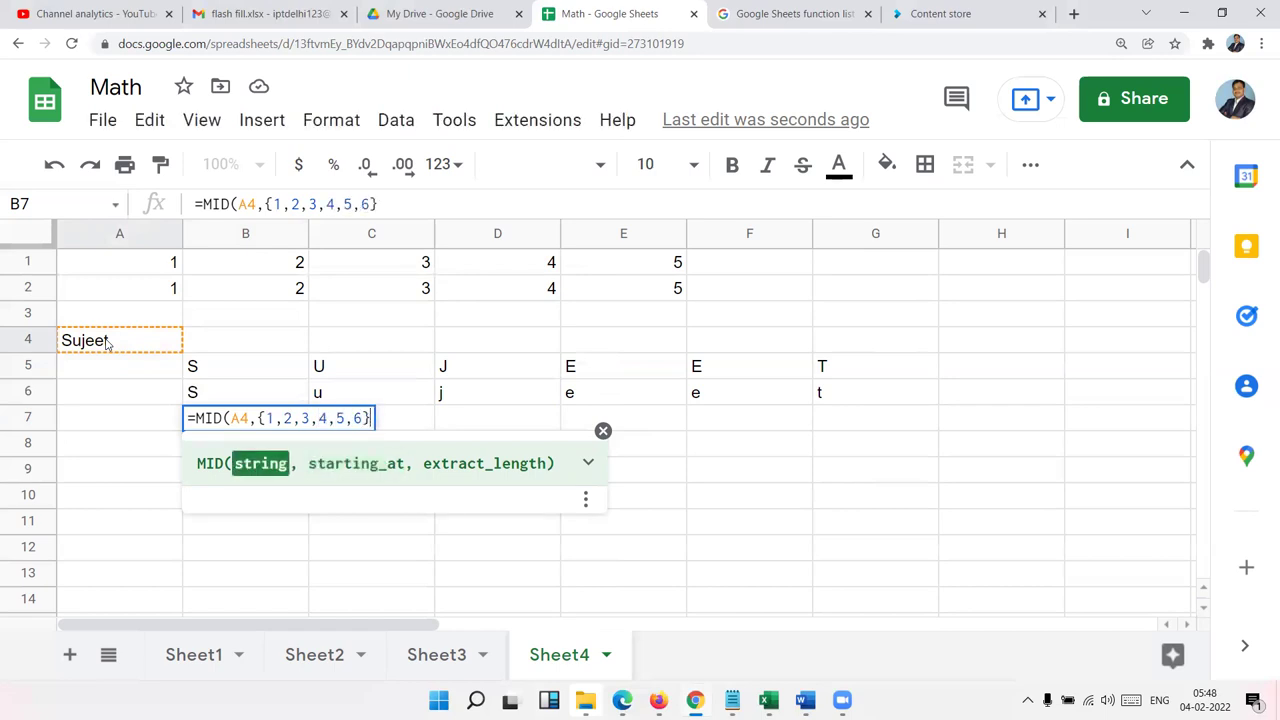
text(,)
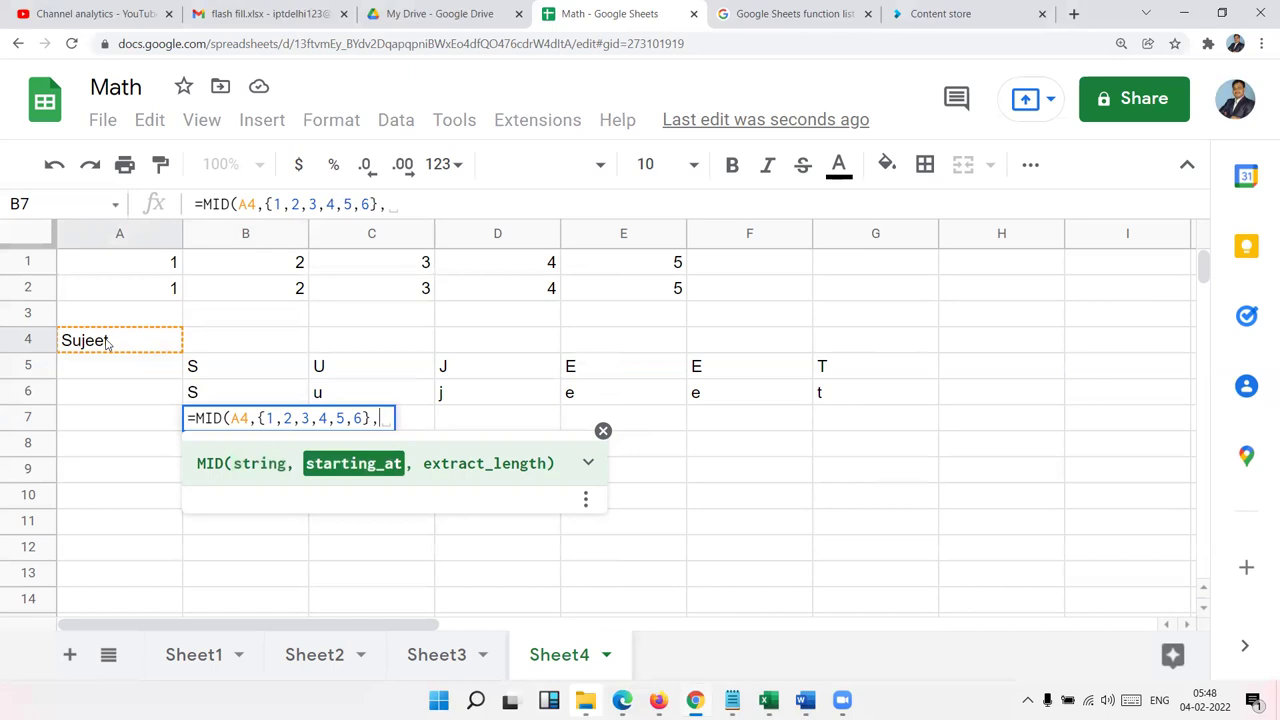
text(1)
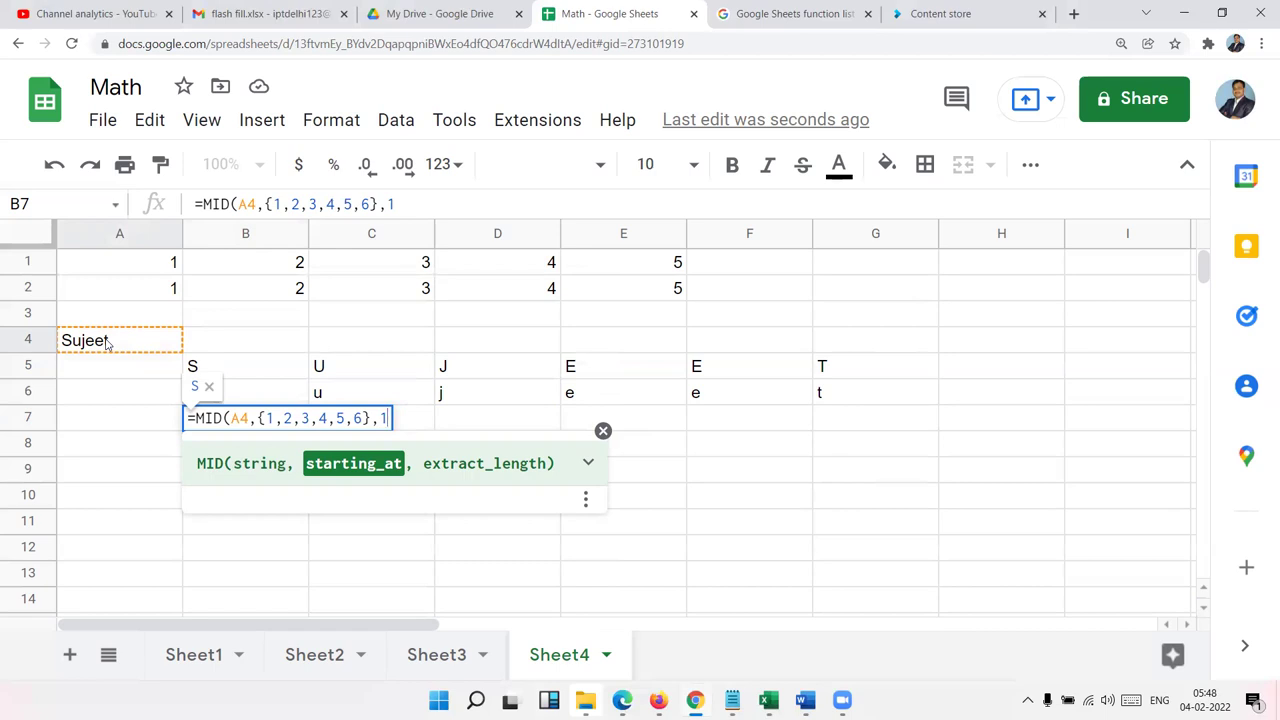
key(Return)
key(Up)
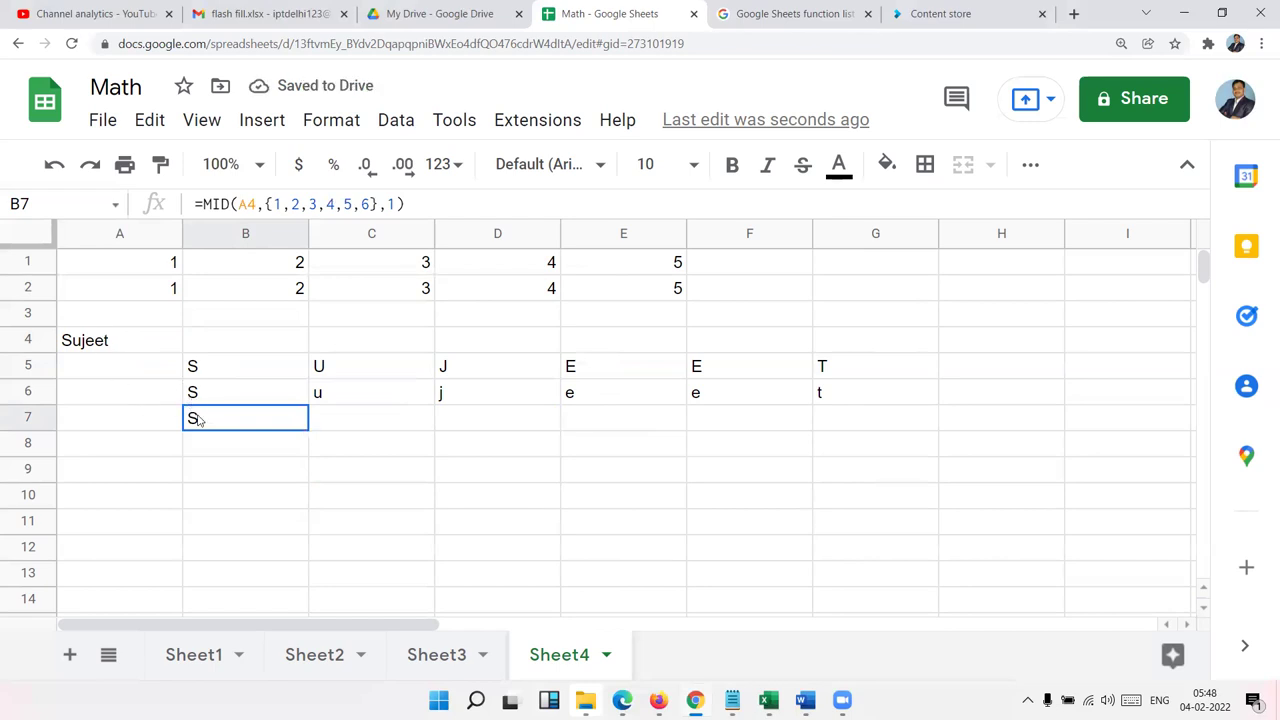
Step: Wrap B7's formula in ArrayFormula with Ctrl+Shift+Enter so letters spill across B7:G7
double_click(198, 418)
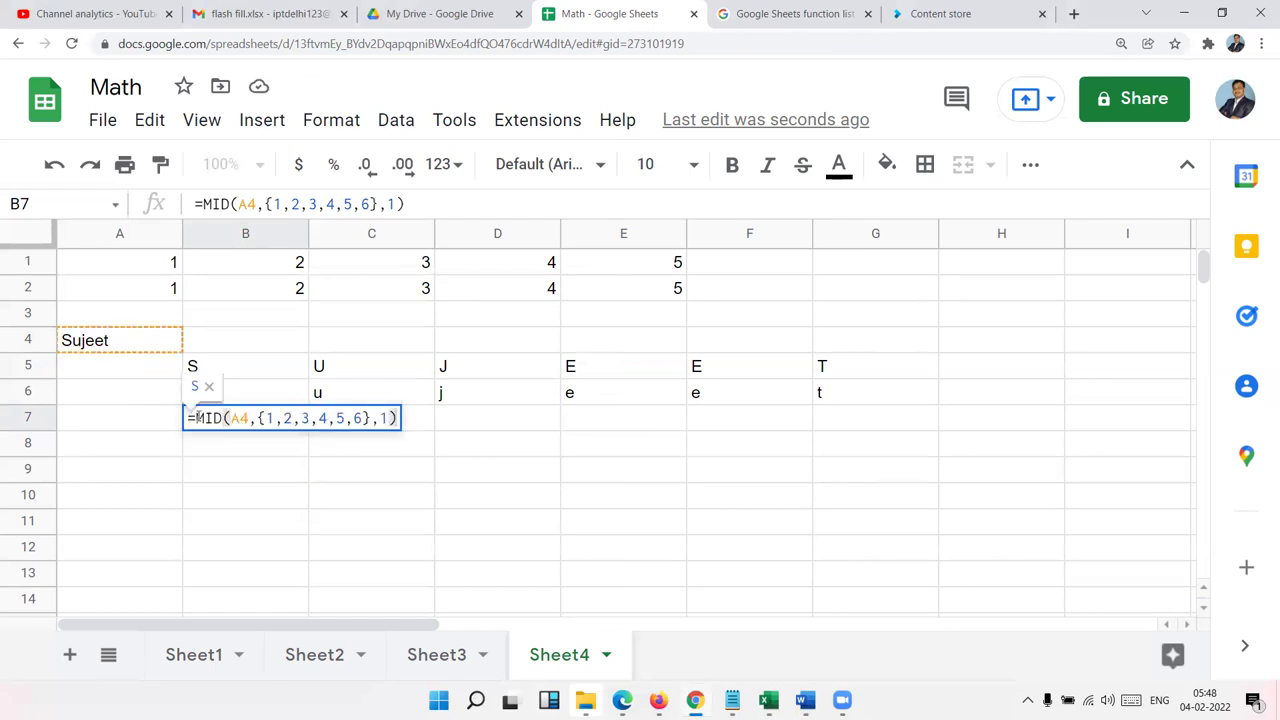
key(ctrl+shift+Return)
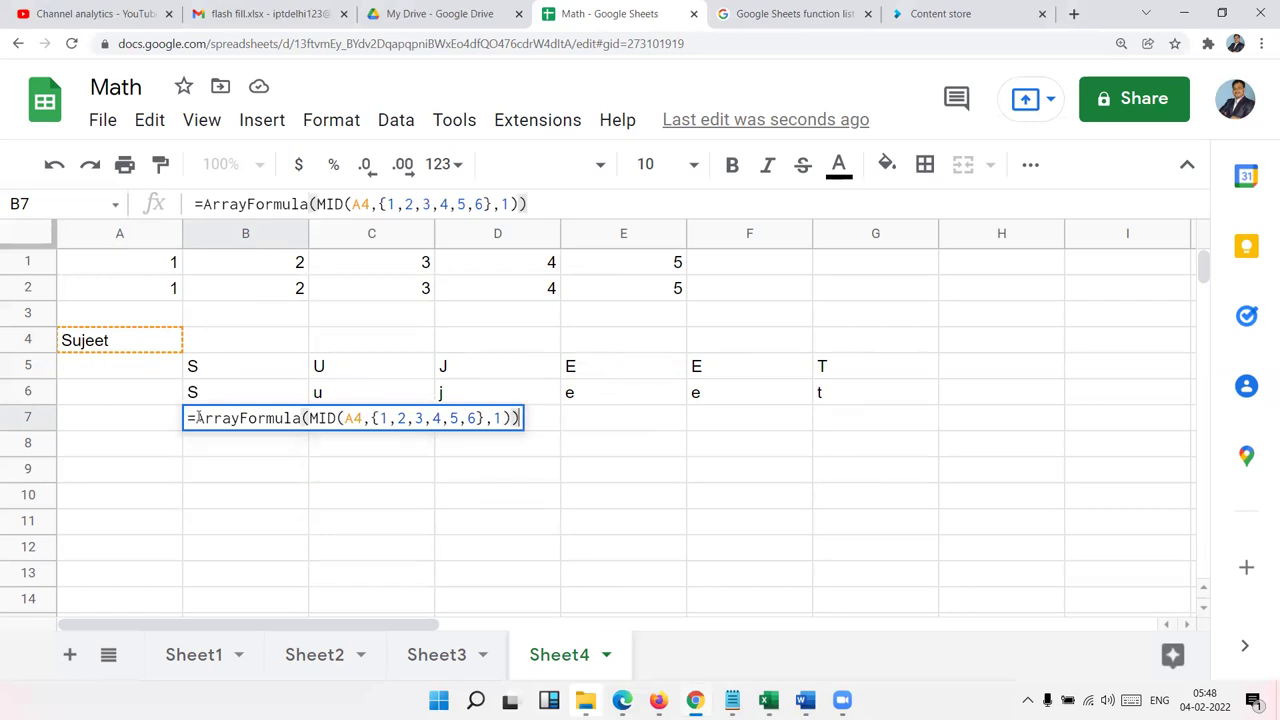
key(Return)
click(198, 420)
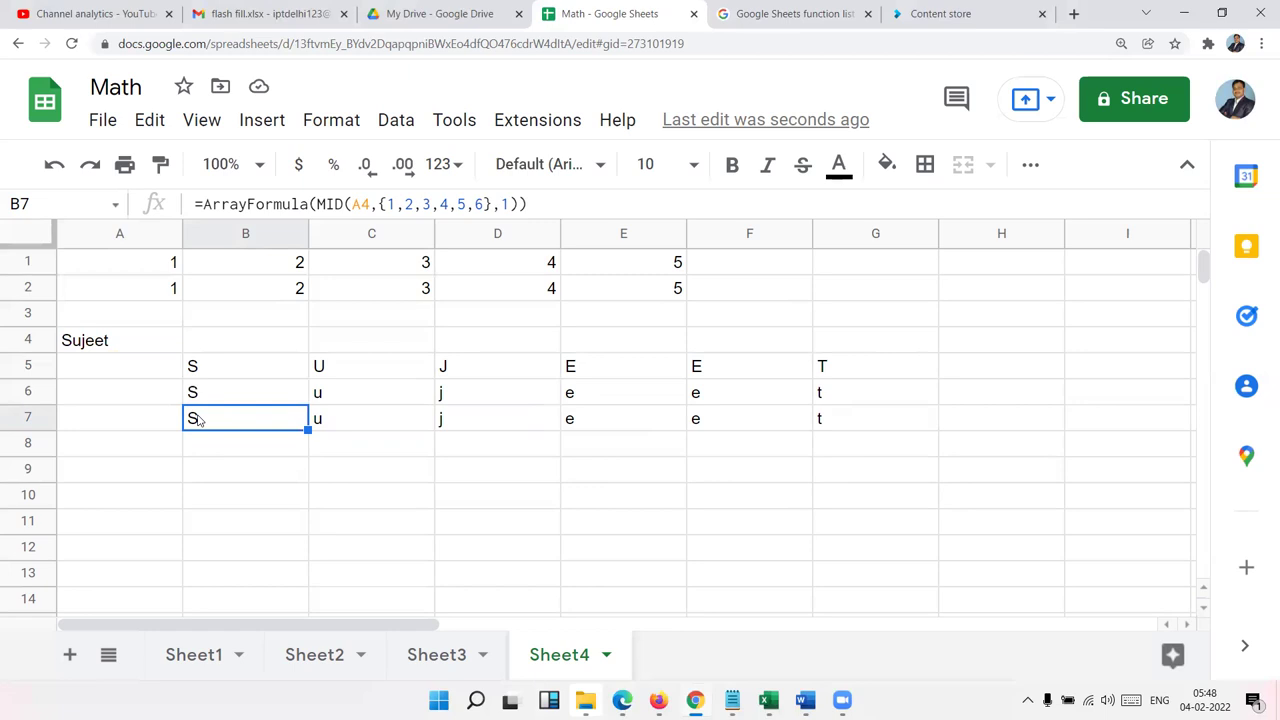
Step: Review the array formulas in A2 and B7 without changing them
key(Up)
key(Up)
key(Up)
key(Up)
key(Up)
key(Left)
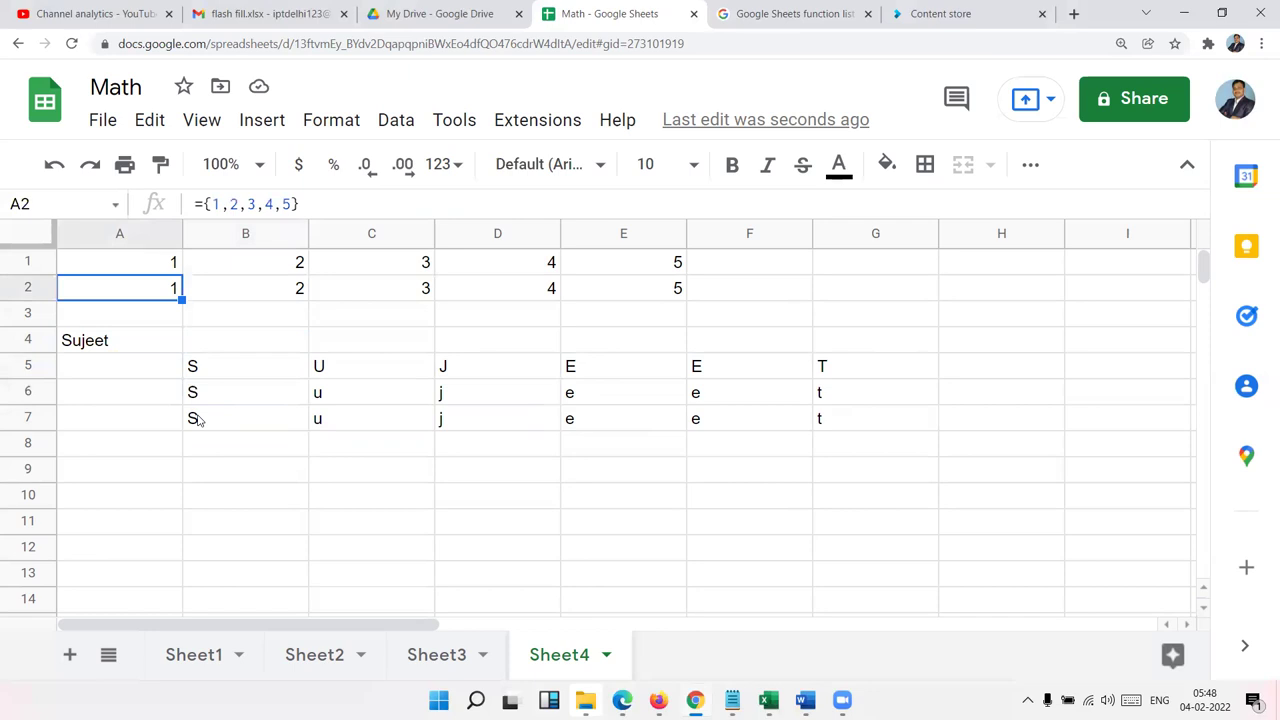
key(Right)
key(Left)
key(Down)
key(Down)
key(Down)
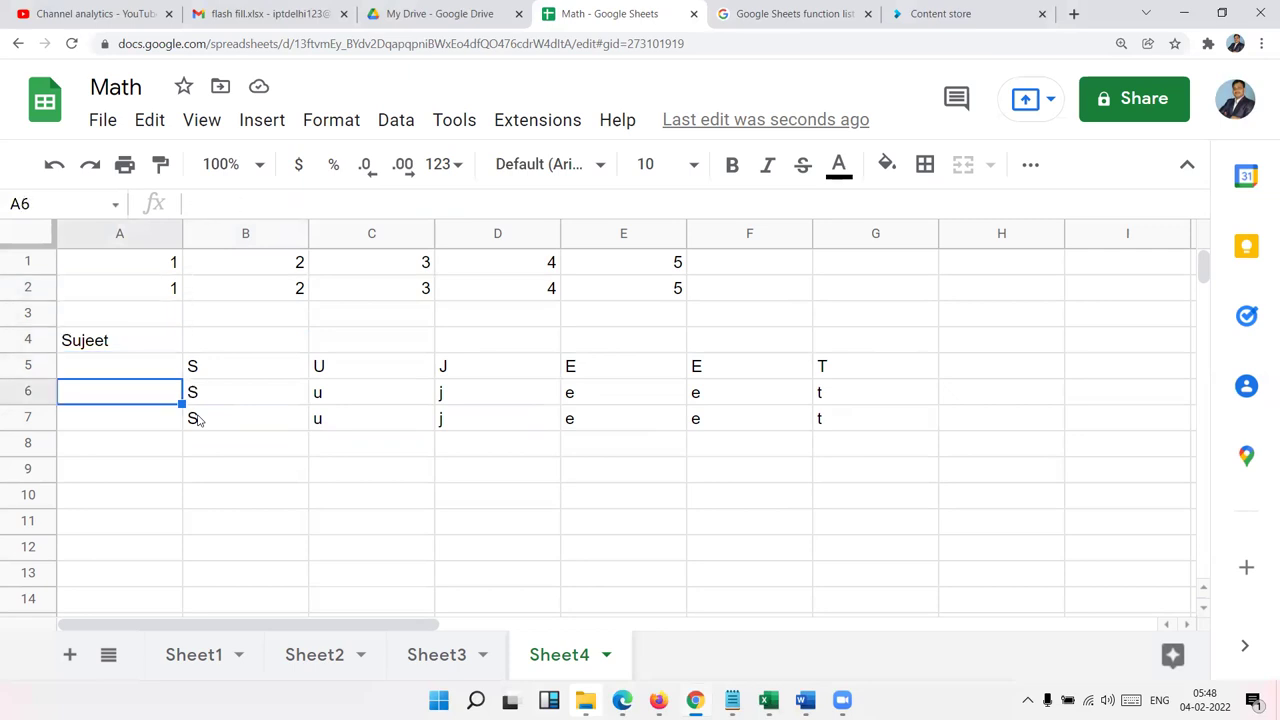
key(Down)
key(Right)
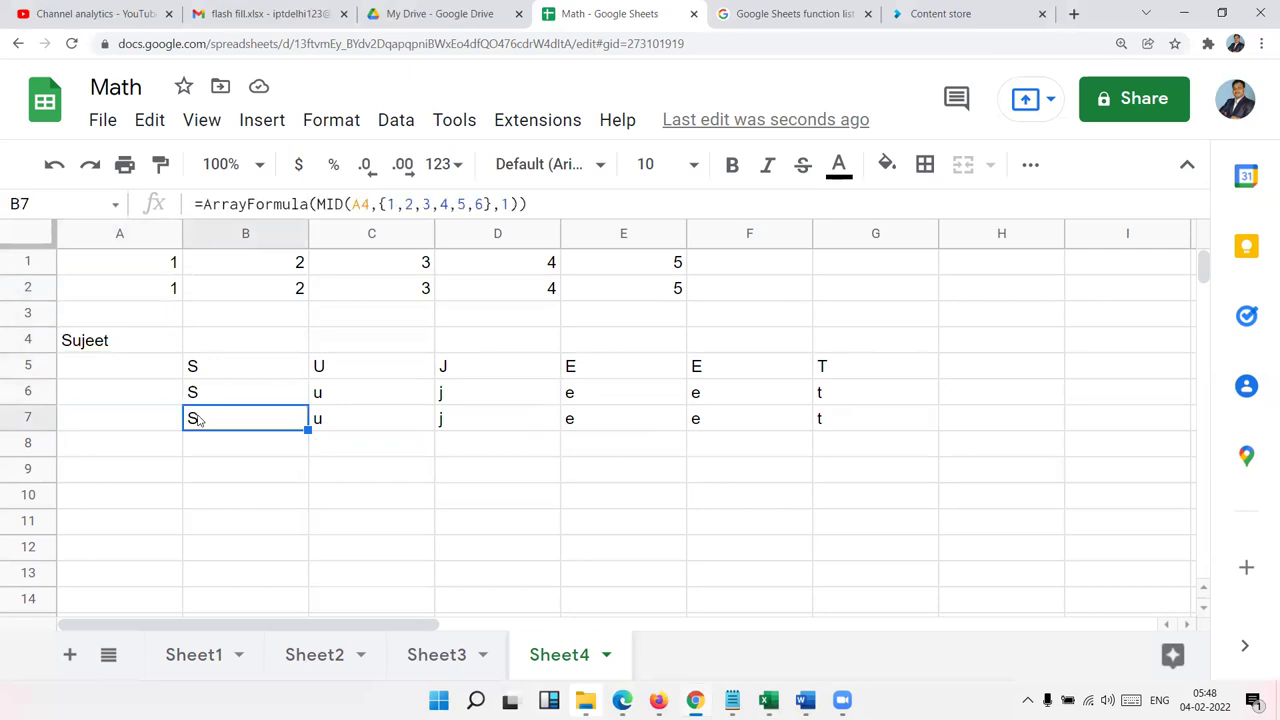
double_click(198, 420)
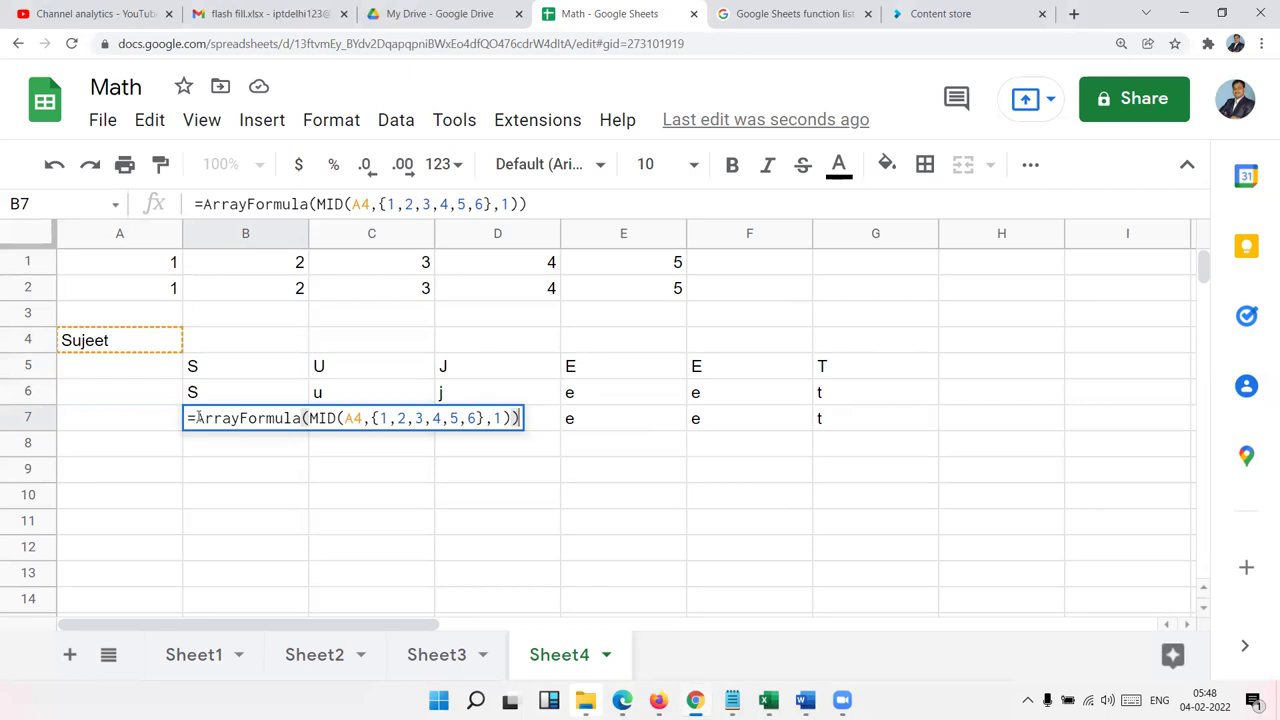
key(Return)
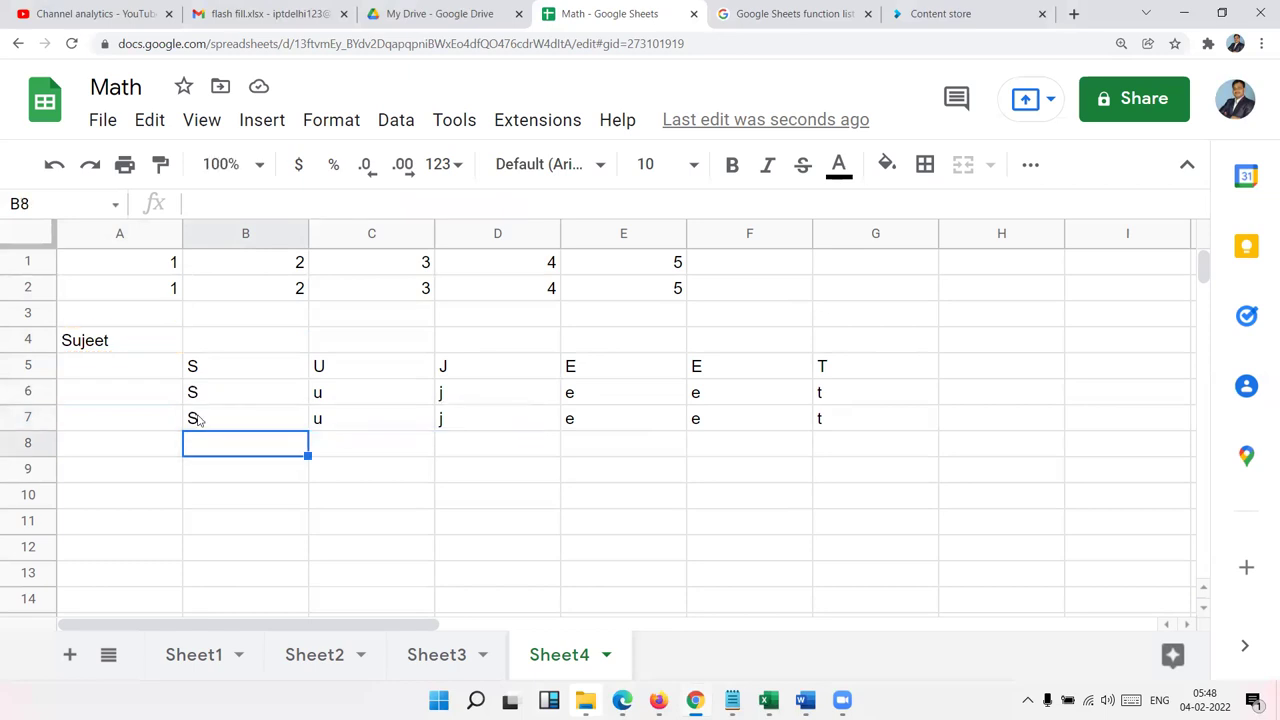
key(Down)
key(Down)
Step: Enter 54854 in A9
key(Down)
key(Down)
key(Down)
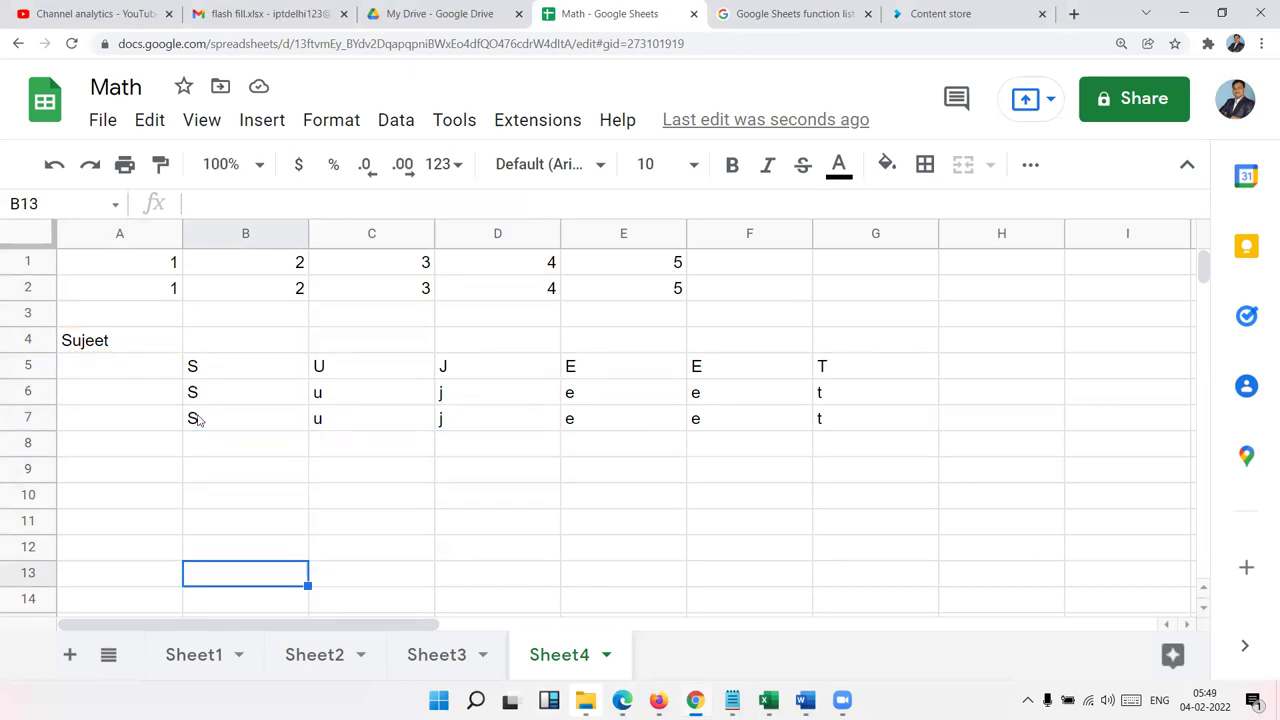
key(Down)
key(Down)
key(Down)
key(Up)
key(Up)
Step: Enter the expression 5+4+8+5+4 in B10
key(Up)
key(Up)
key(Up)
key(Up)
key(Up)
key(Up)
key(Left)
text(54854)
key(Return)
key(Up)
key(Right)
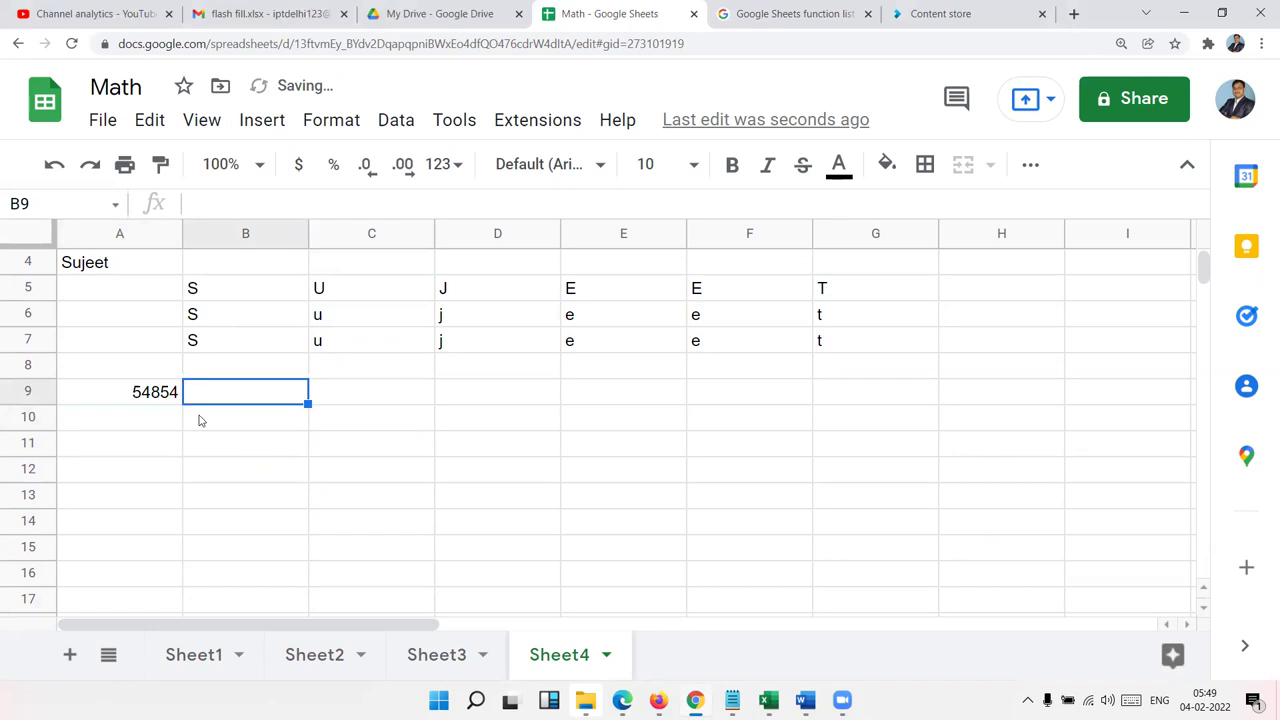
key(Down)
text(5+4+8+5+4)
key(Return)
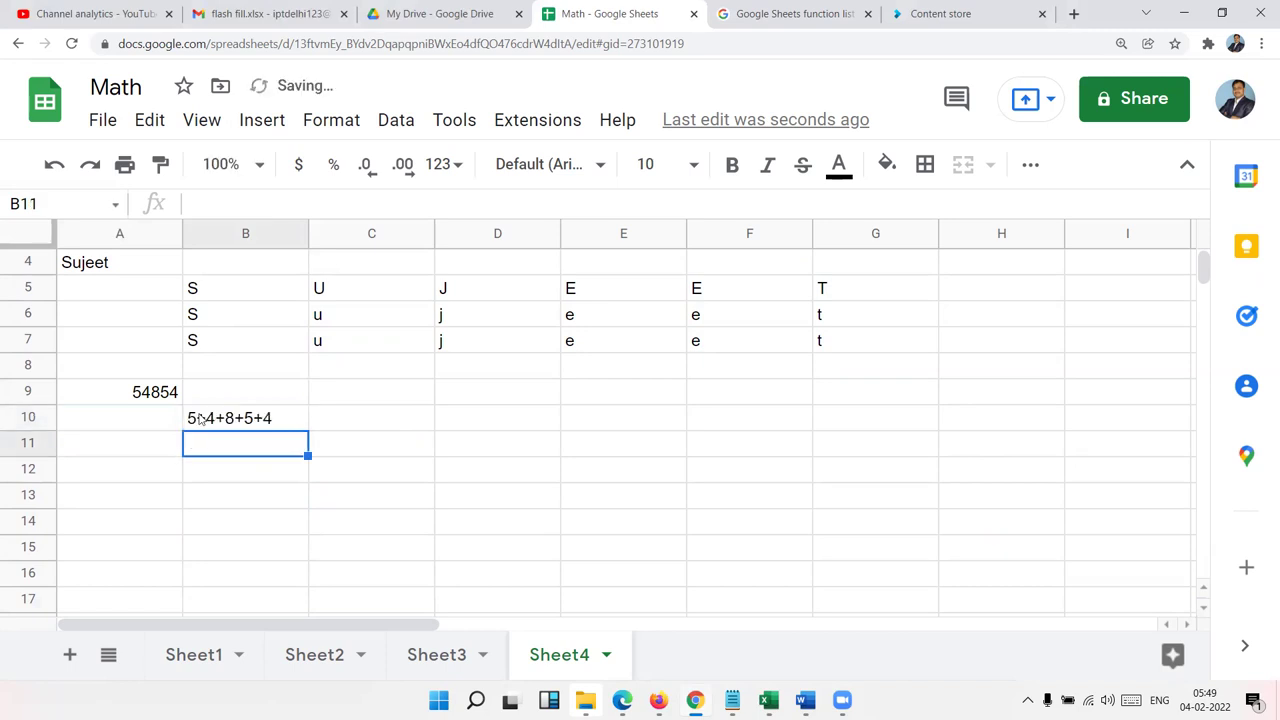
Step: In B9 enter =SUM(MID(A9,{1,2,3,4,5},1)*1) to add A9's digits
key(Up)
key(Up)
text(=su)
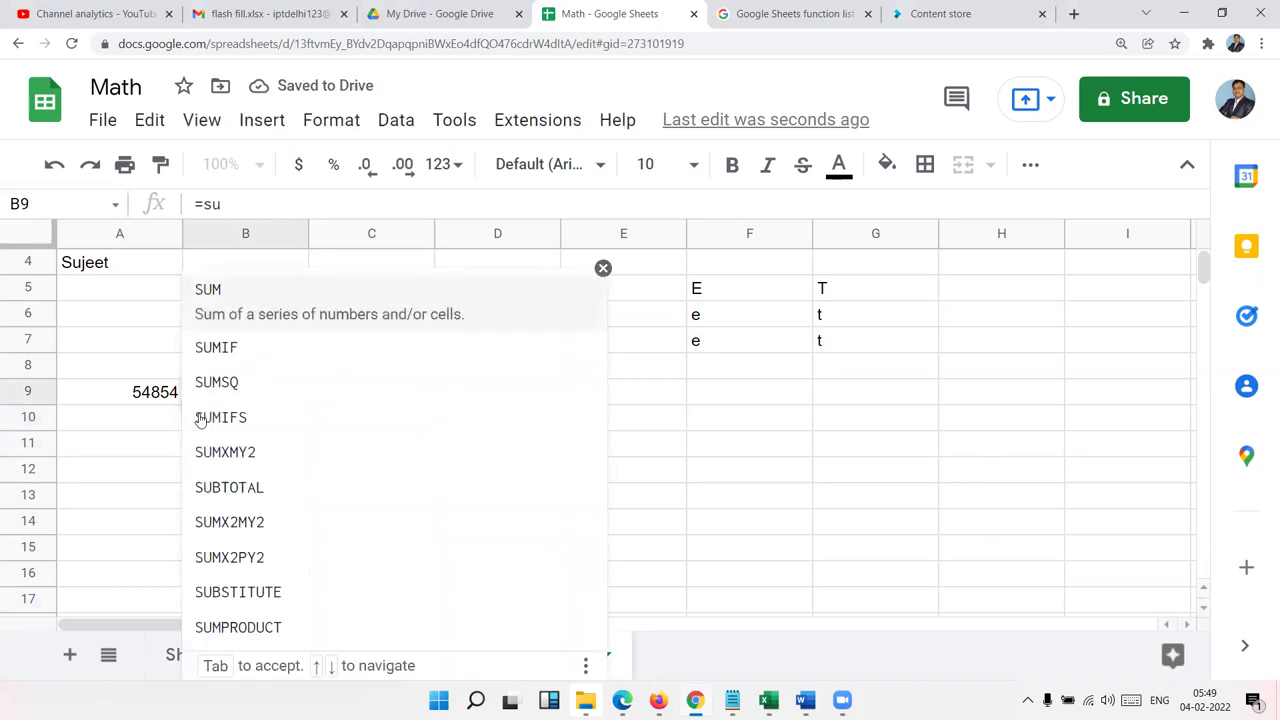
key(Tab)
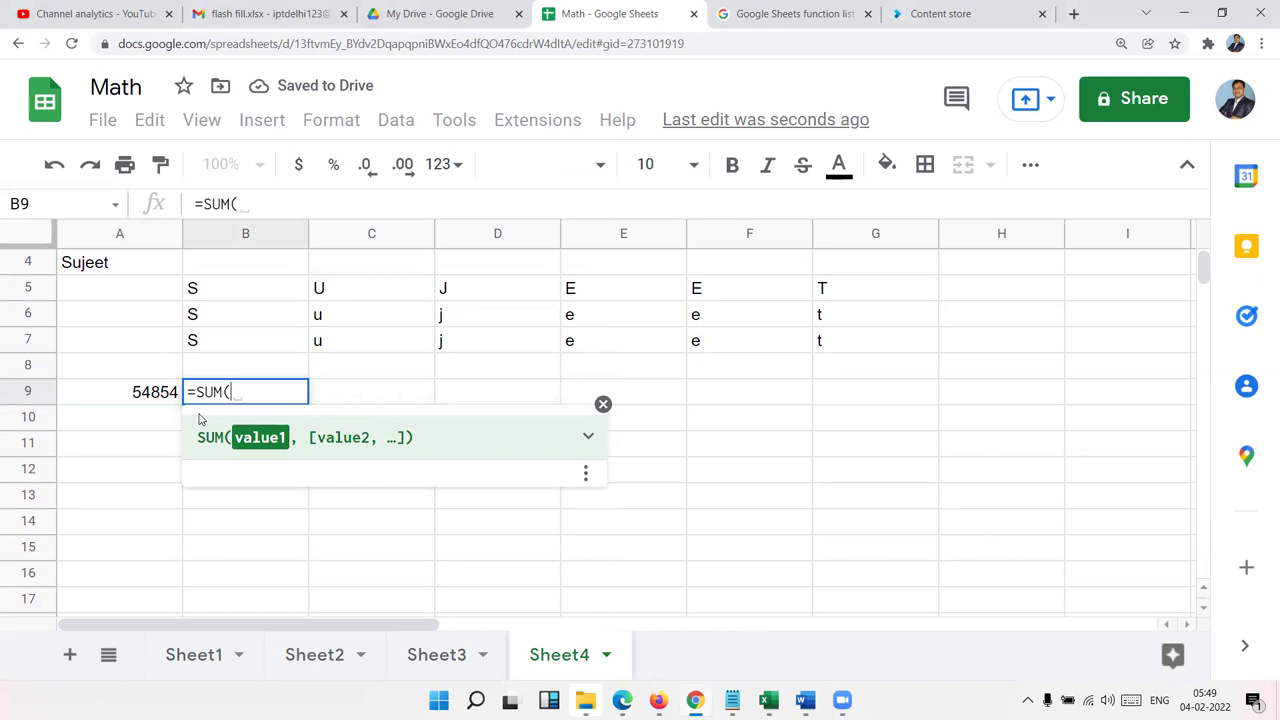
text(mid)
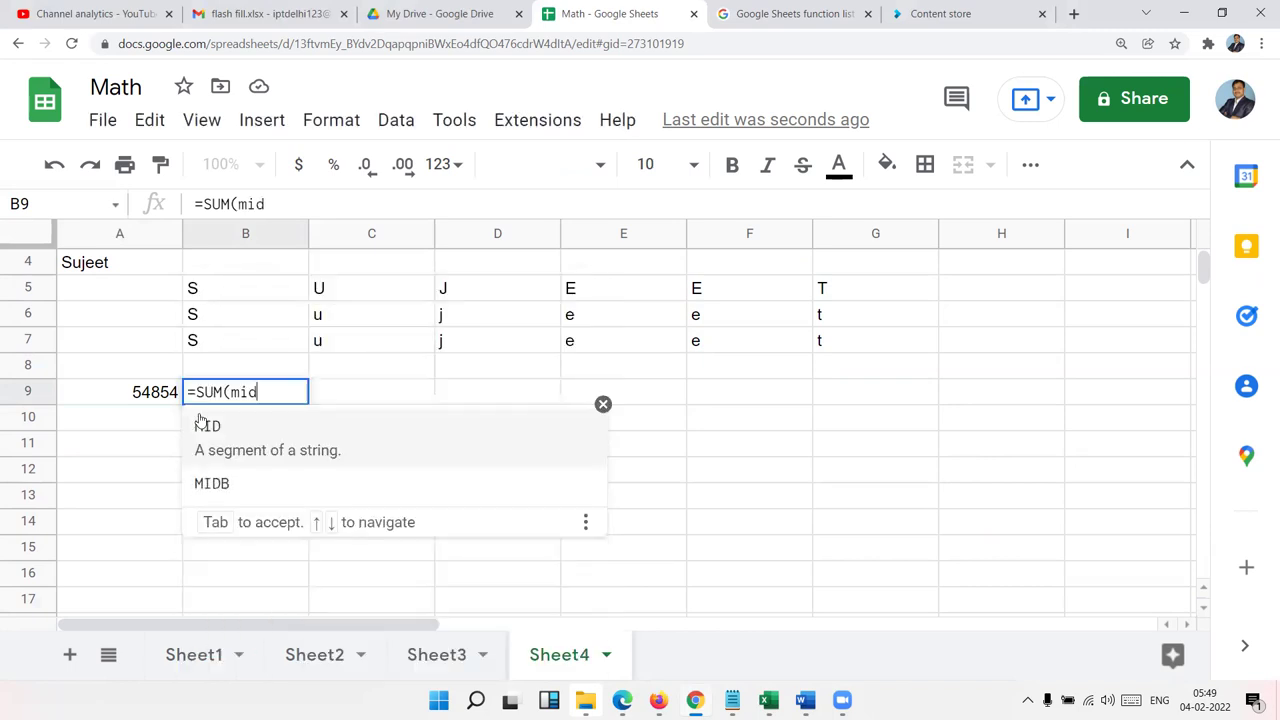
key(Tab)
key(Left)
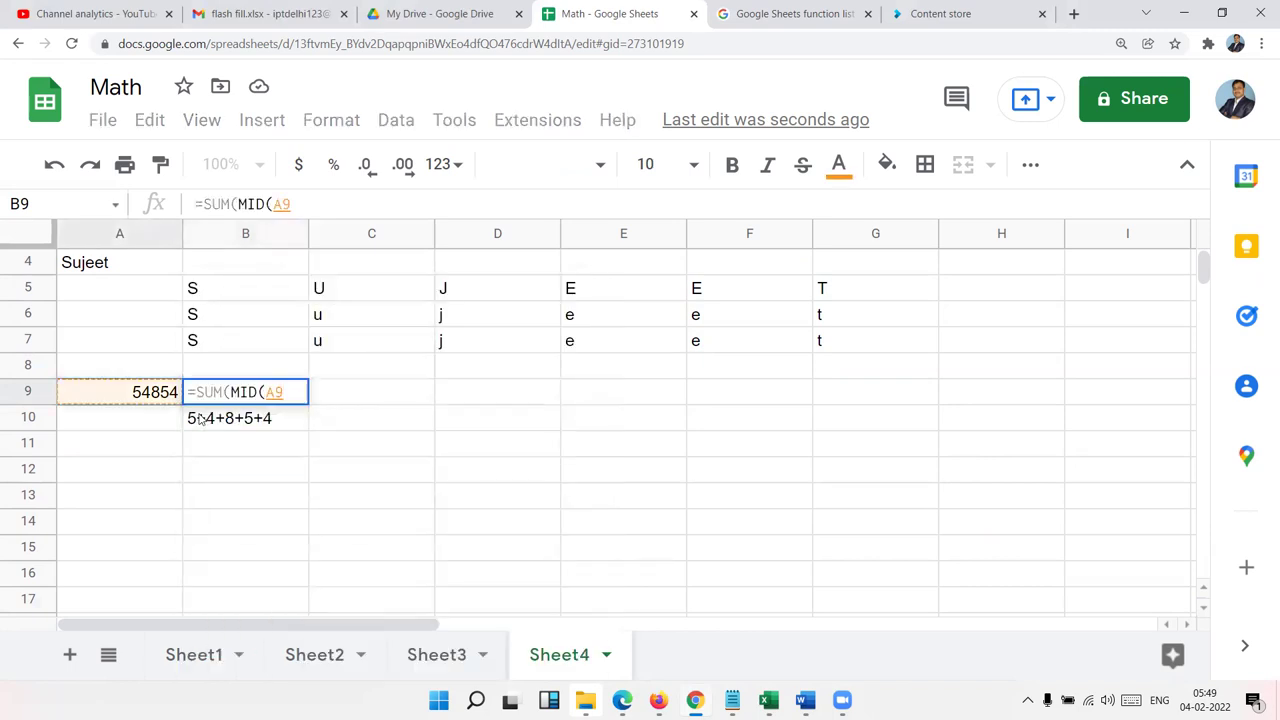
text(,{)
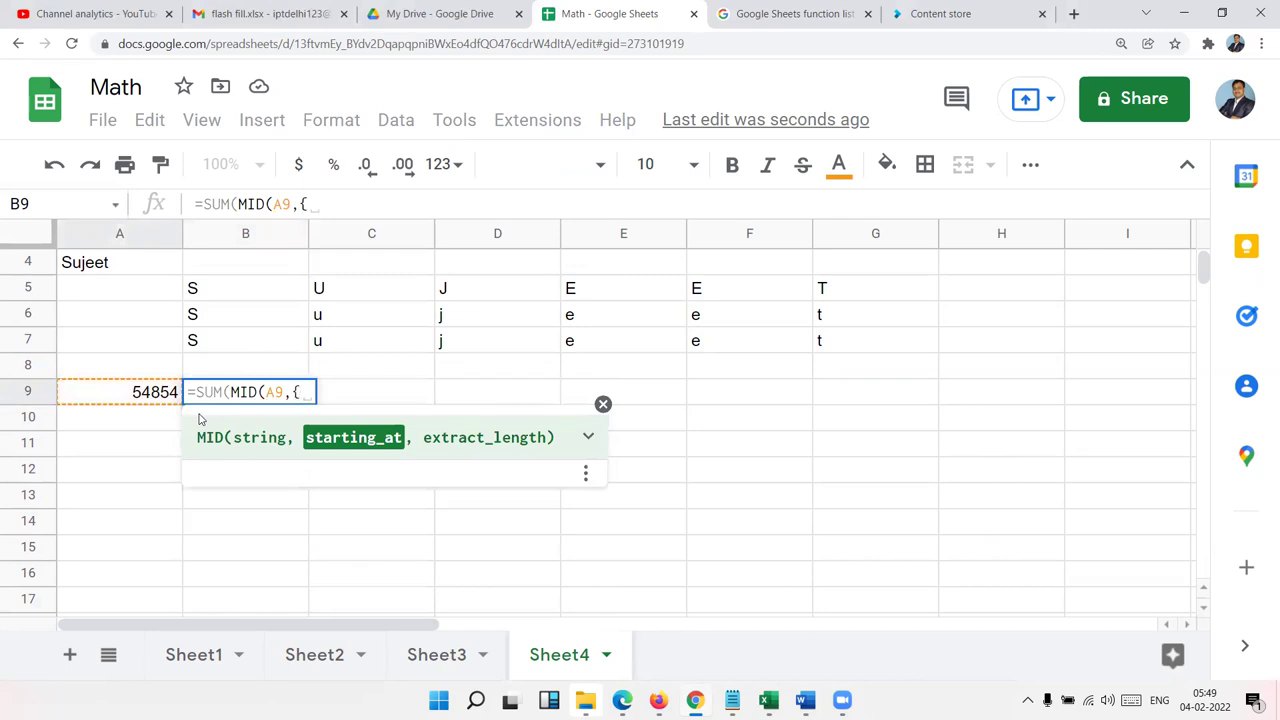
text(1,2,3,4,)
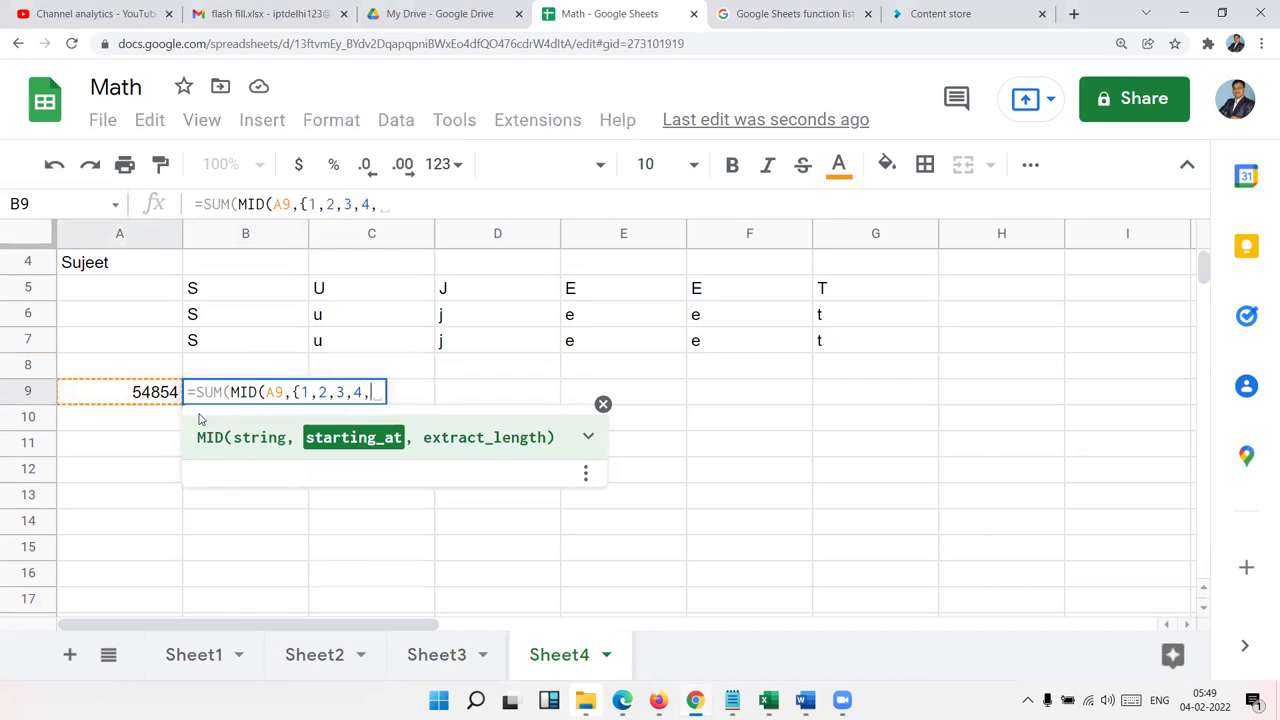
text(5})
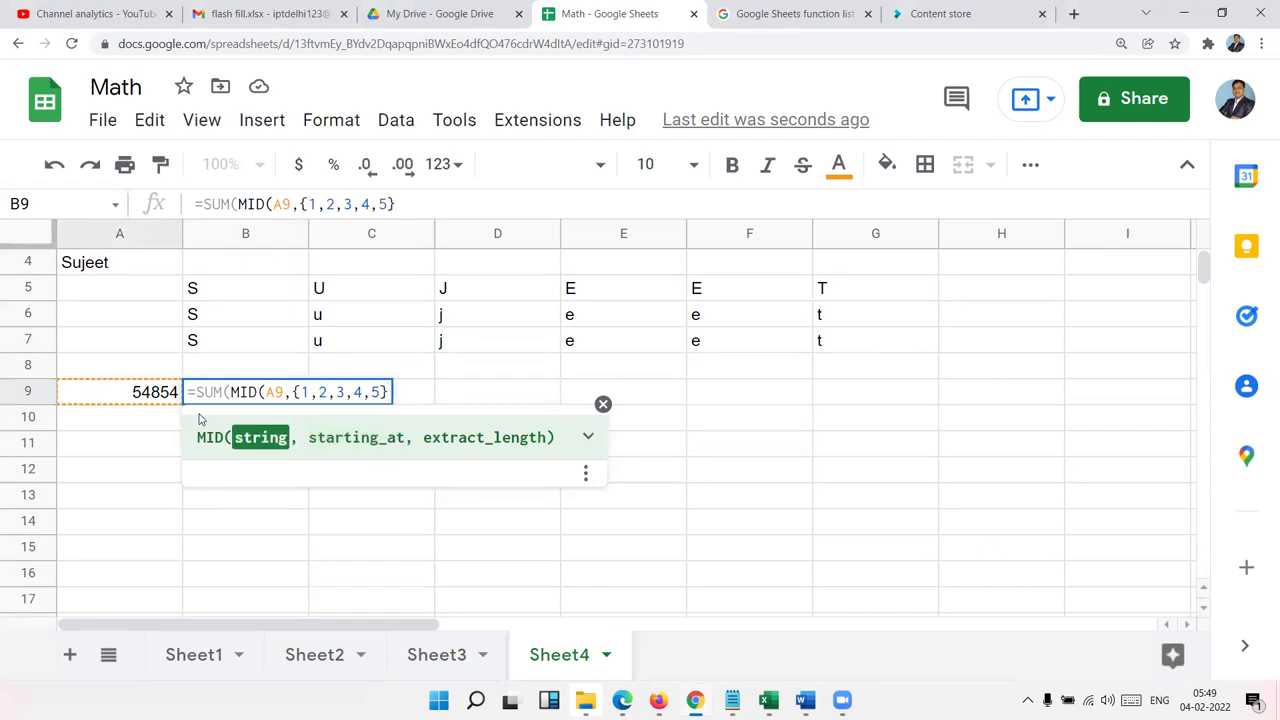
text(, 1)
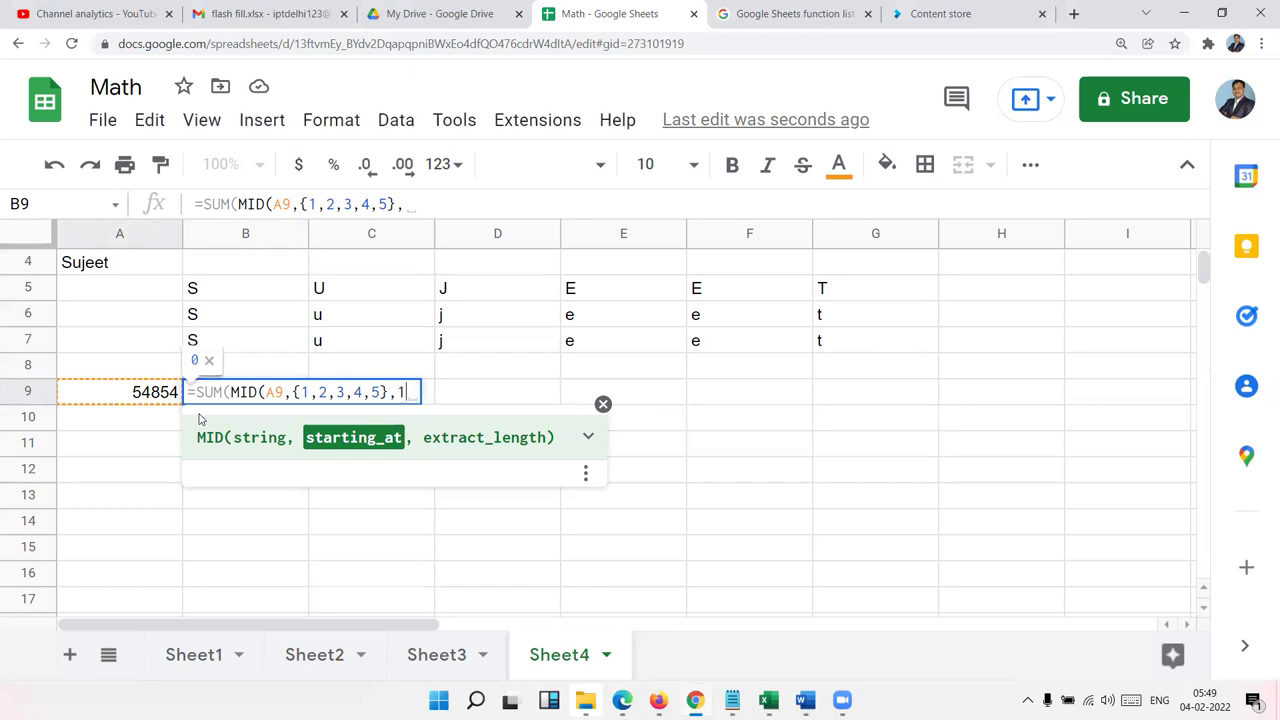
text())
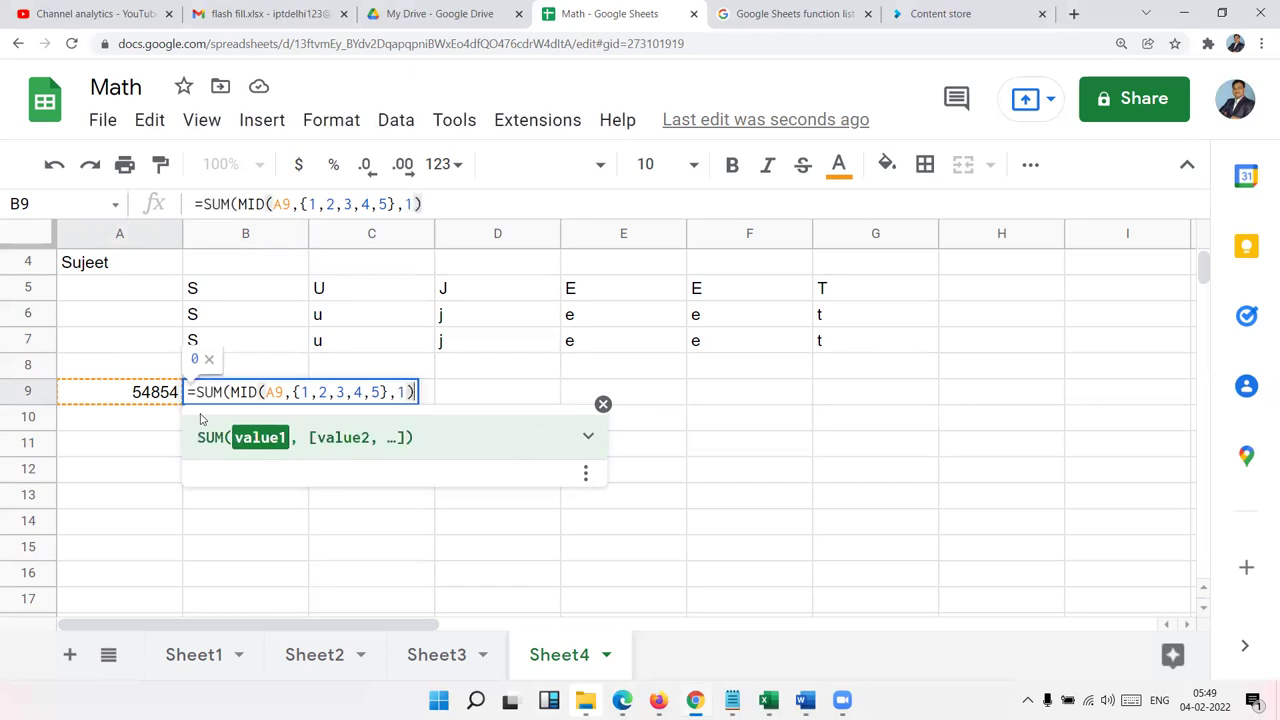
text(*1)
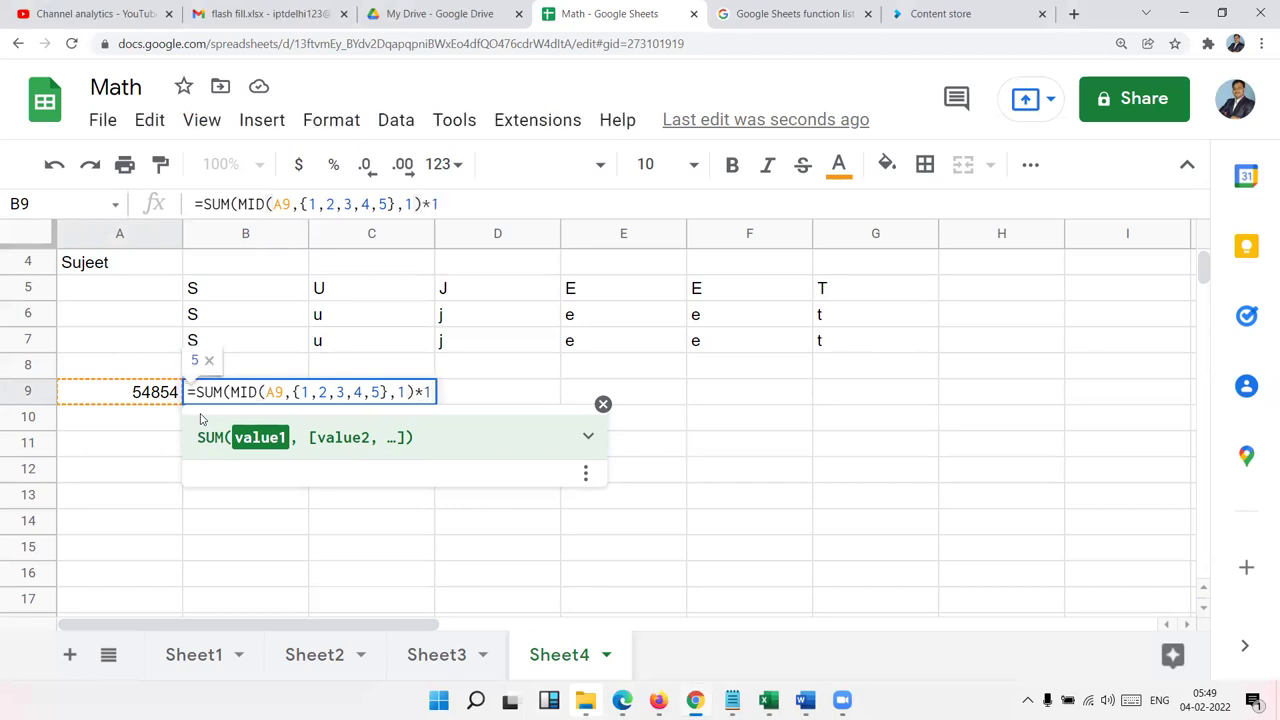
text())
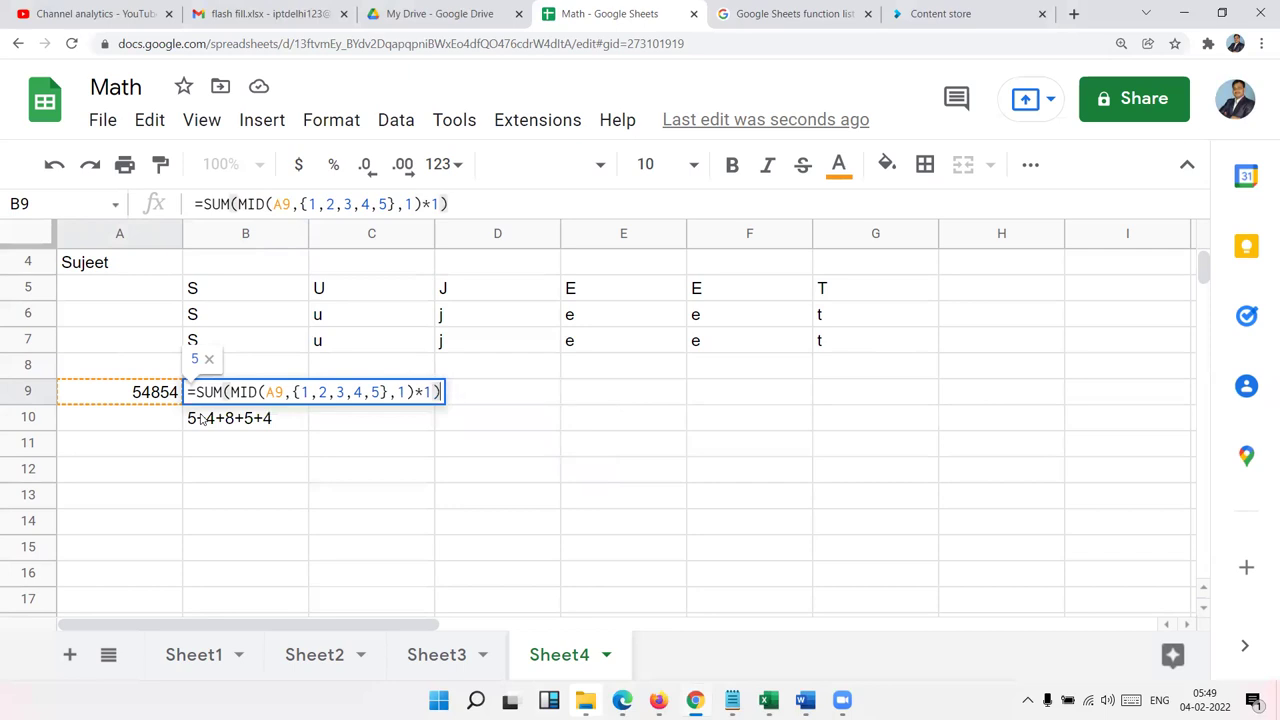
key(Return)
Step: Convert B9 to an ArrayFormula with Ctrl+Shift+Enter so it returns 26
key(Up)
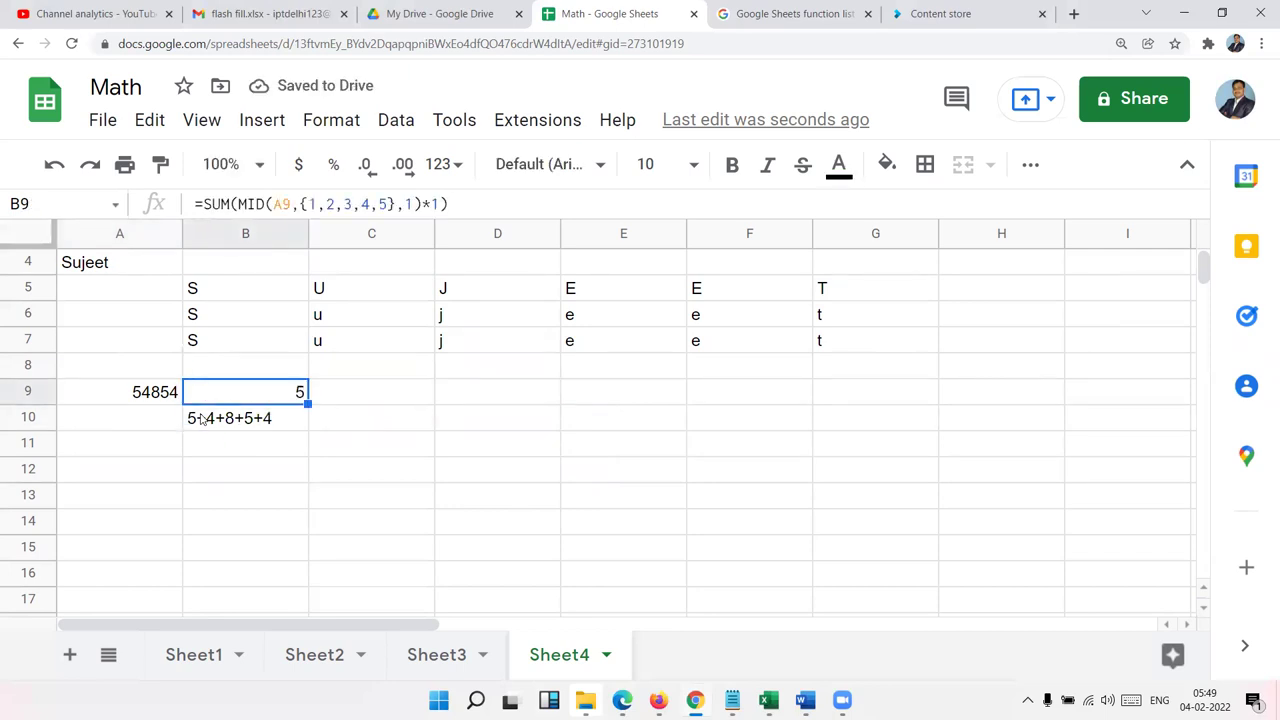
key(F2)
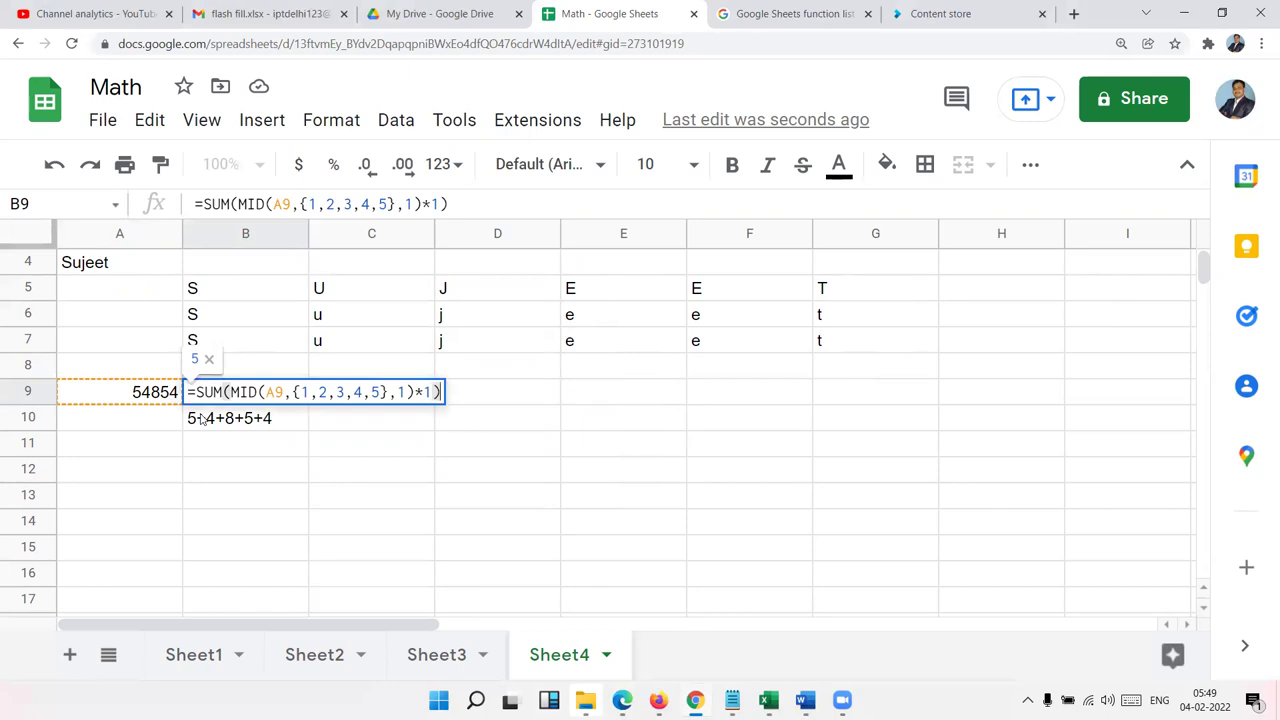
key(ctrl+shift+Return)
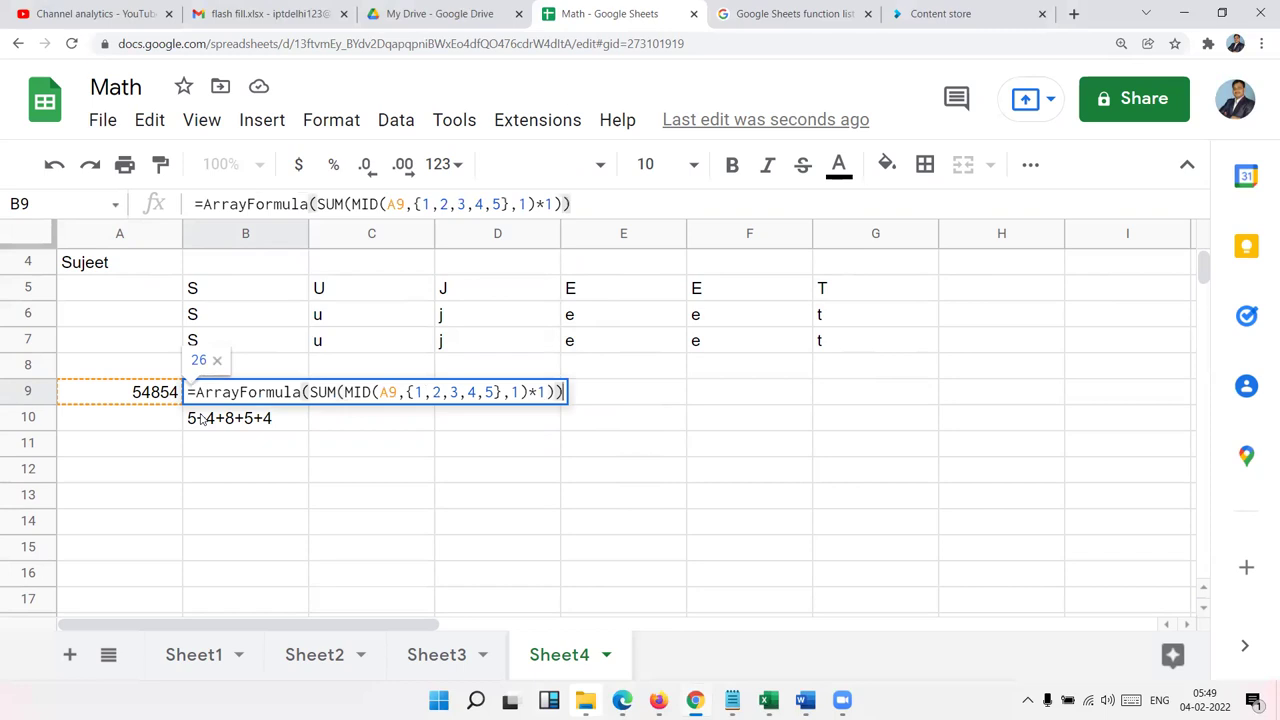
key(Return)
key(Up)
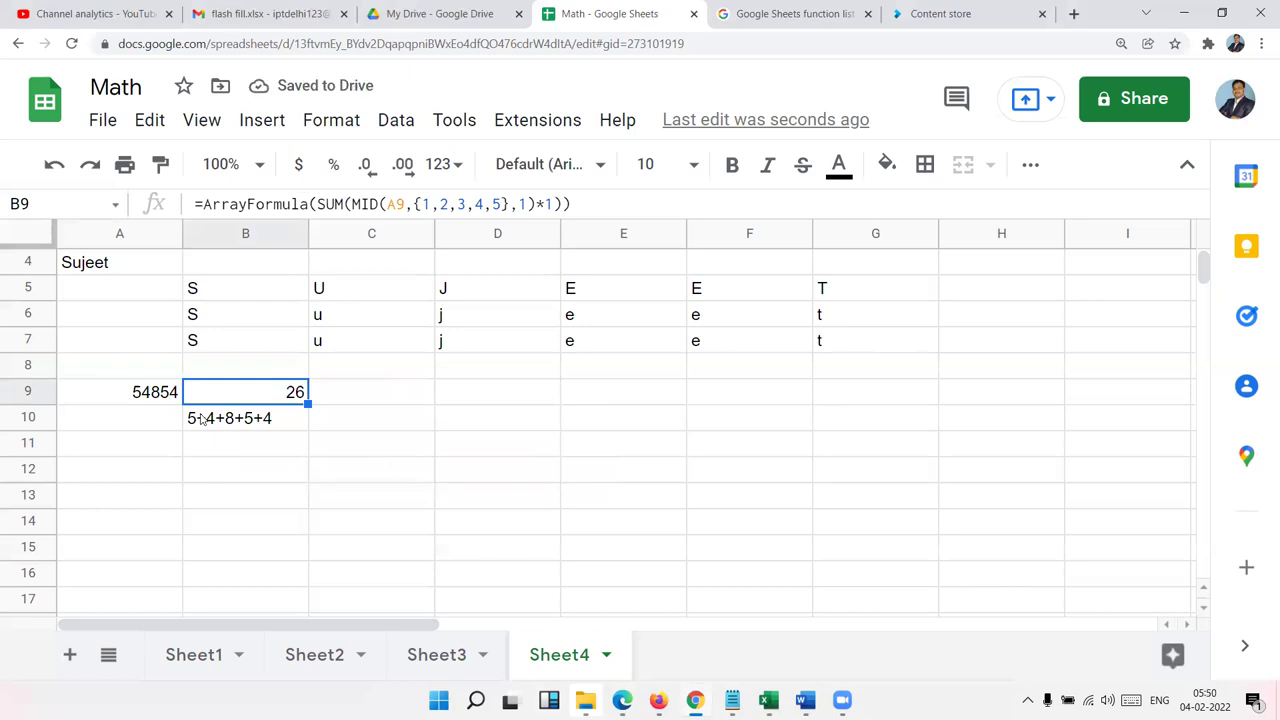
key(Right)
Step: In F9, start a SEQUENCE formula with arguments 2,21,1, showing the full argument help
key(Right)
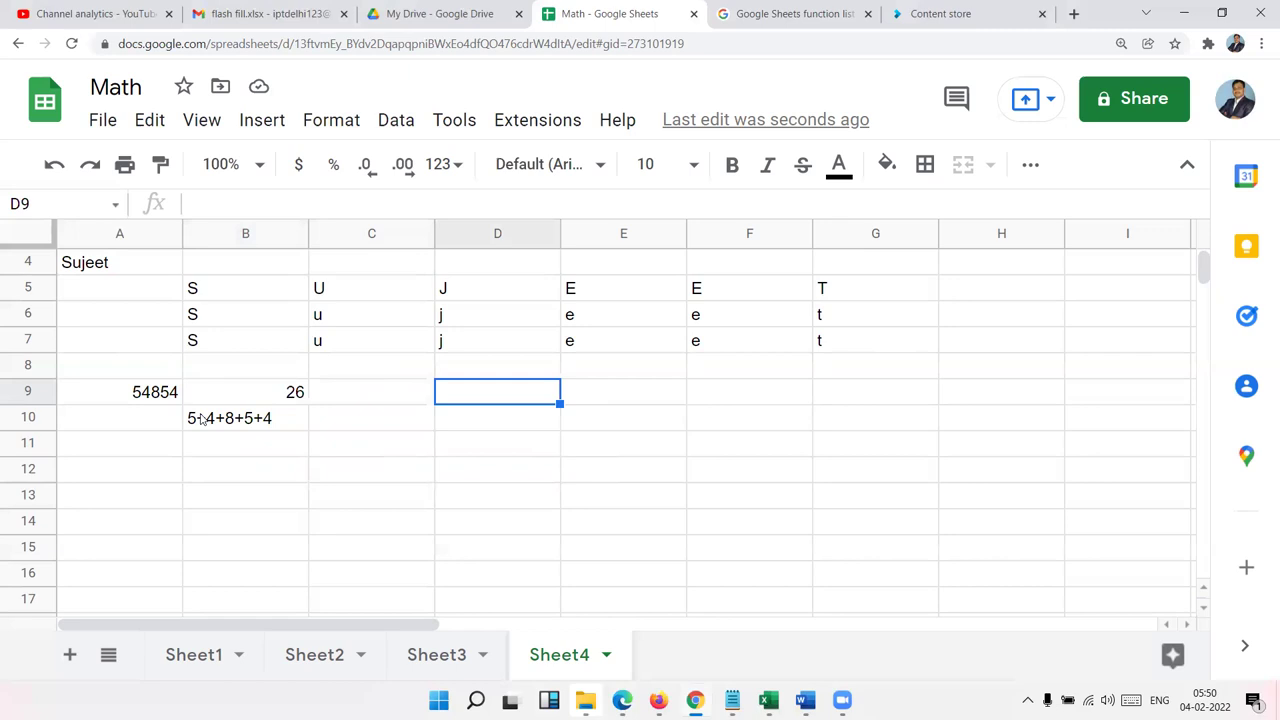
key(Right)
key(Right)
text(=)
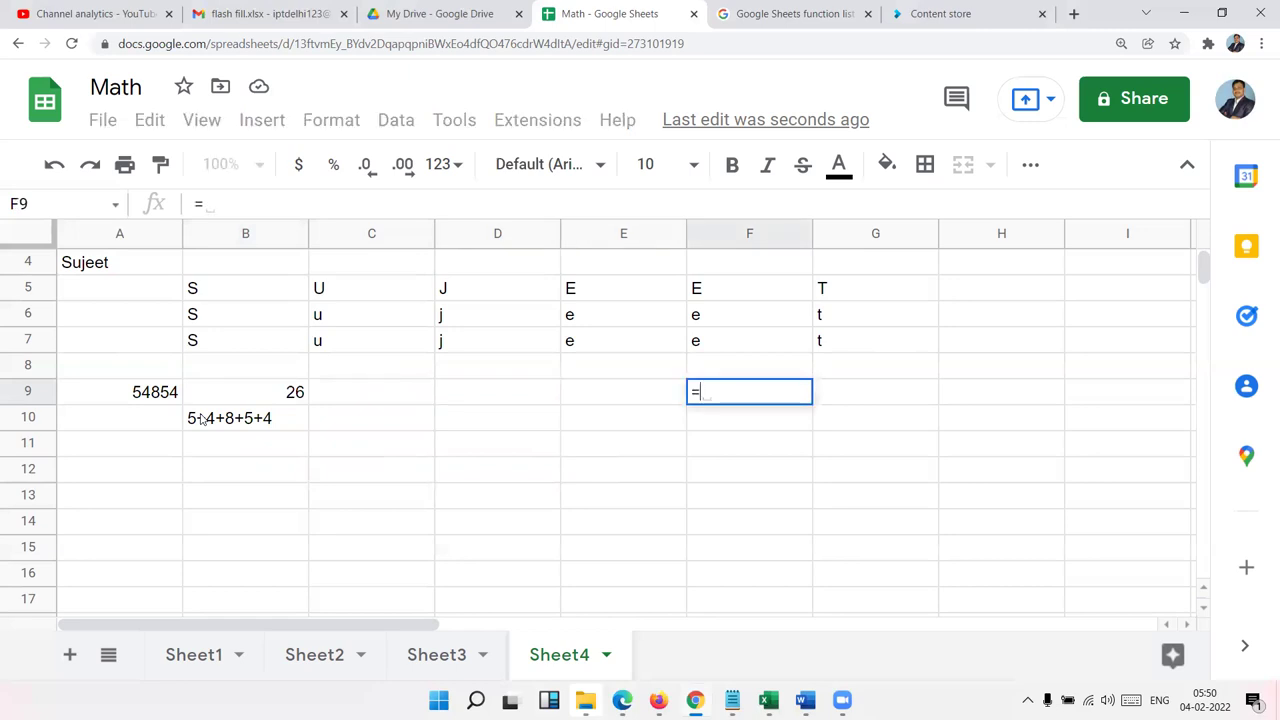
text(seq)
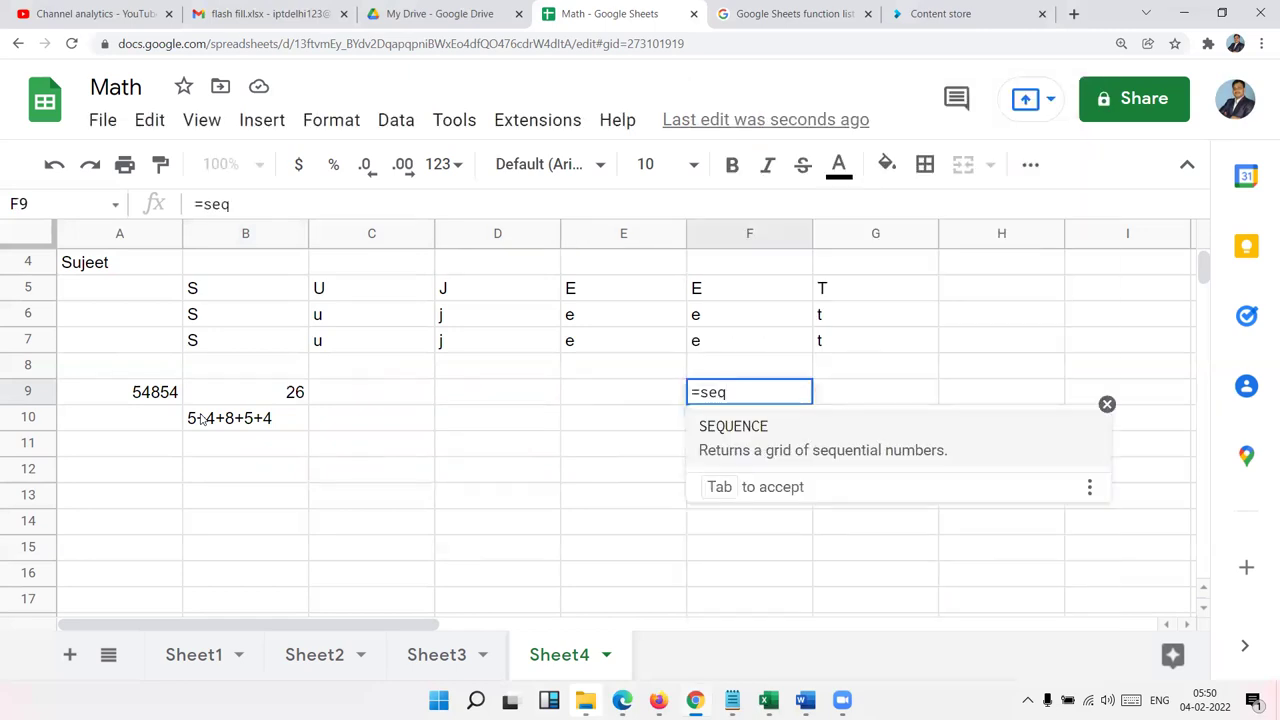
key(Tab)
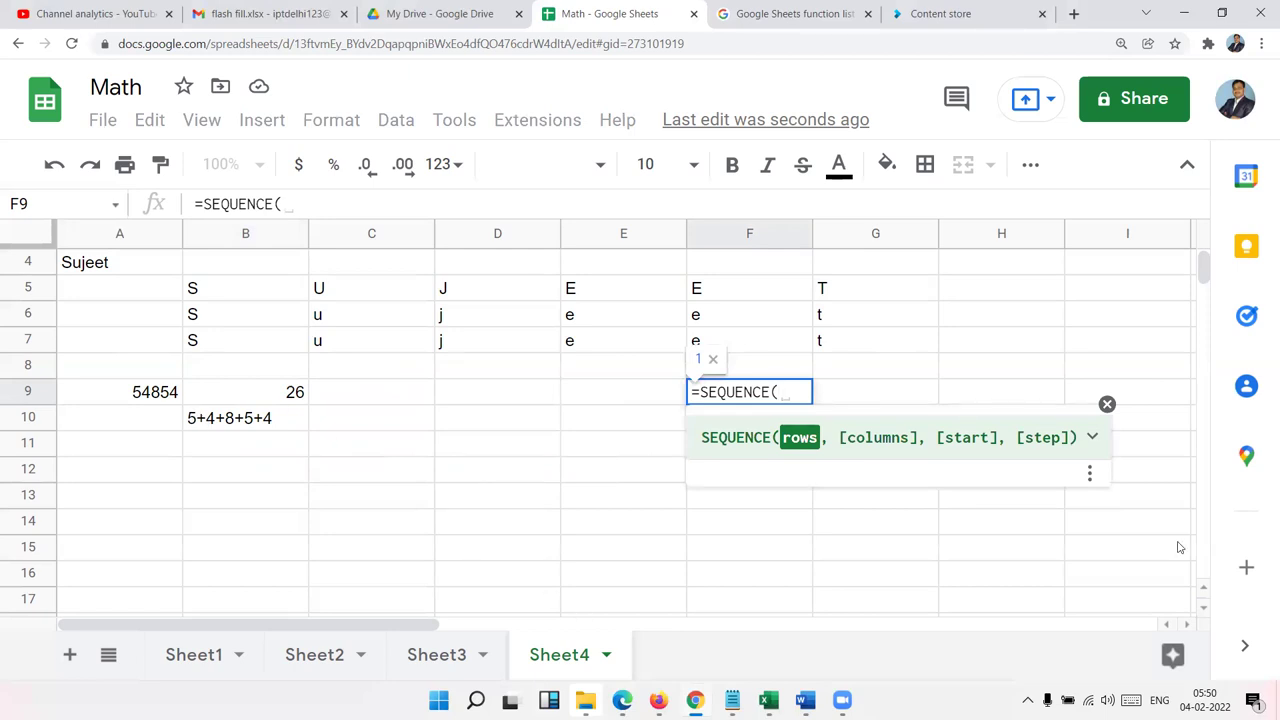
click(1092, 438)
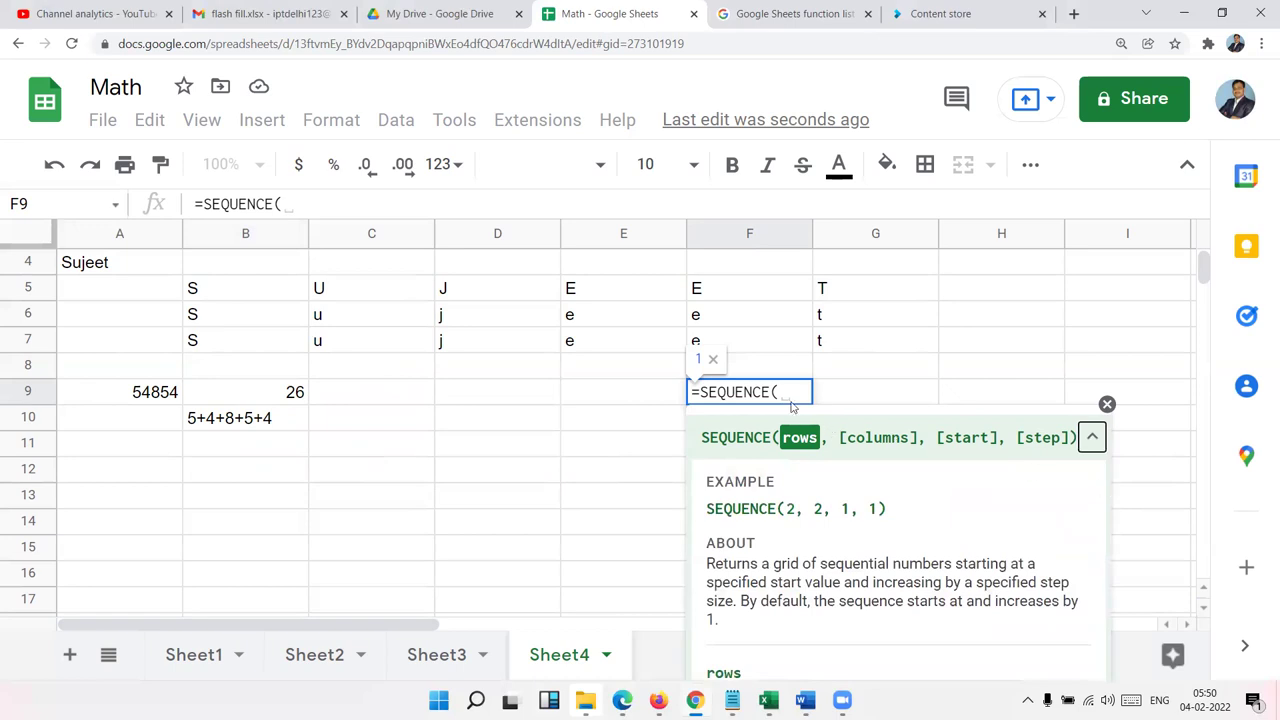
text(2)
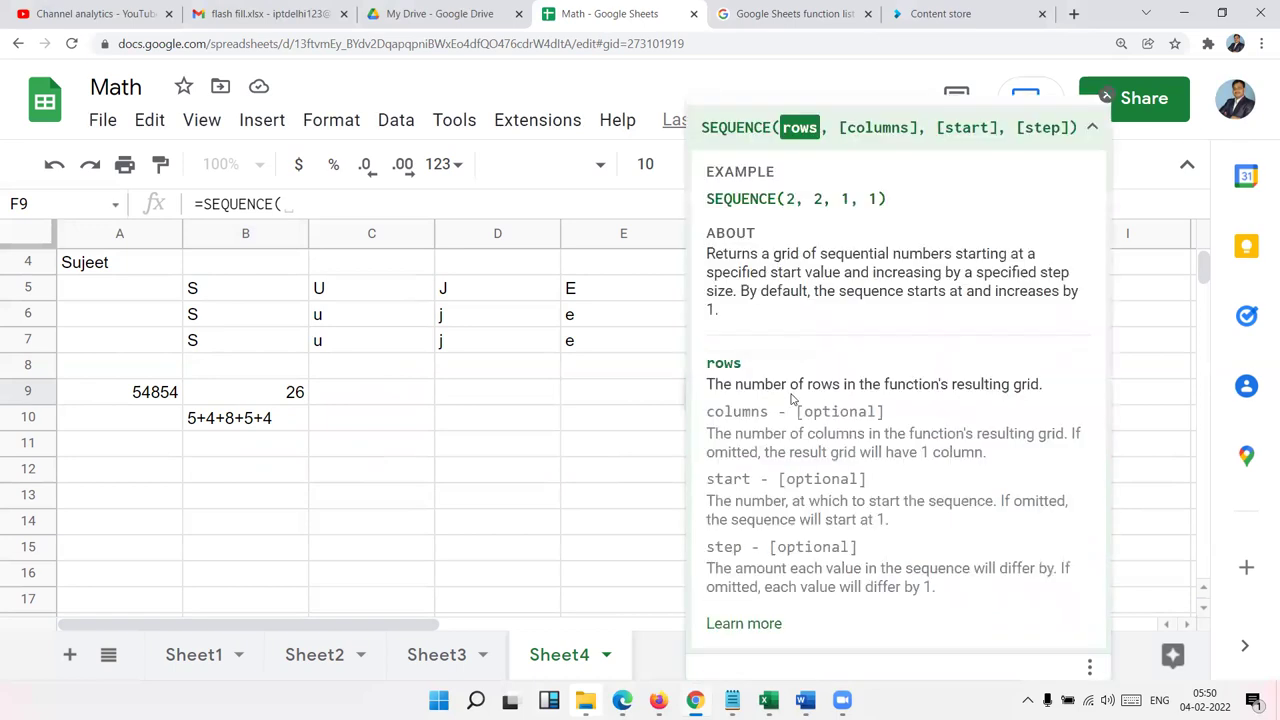
text(,2)
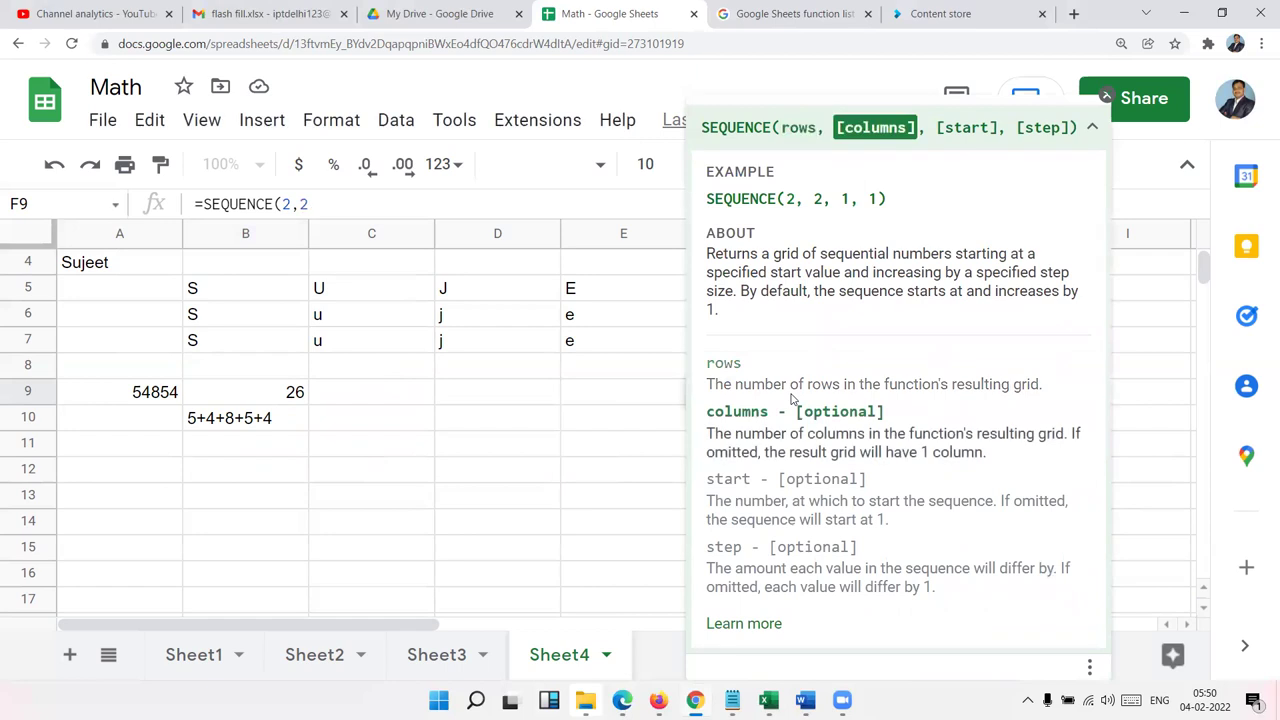
text(1,1)
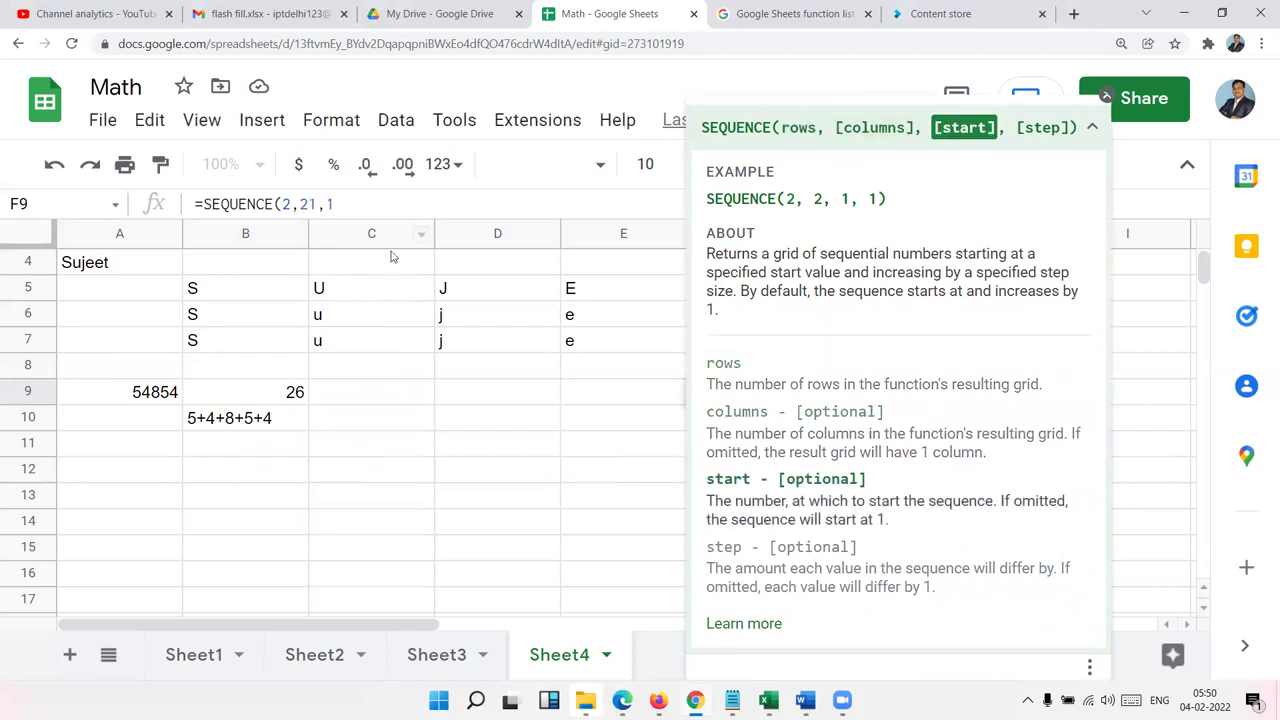
Step: Position the caret to correct the mistyped 21 argument in the SEQUENCE formula
click(309, 207)
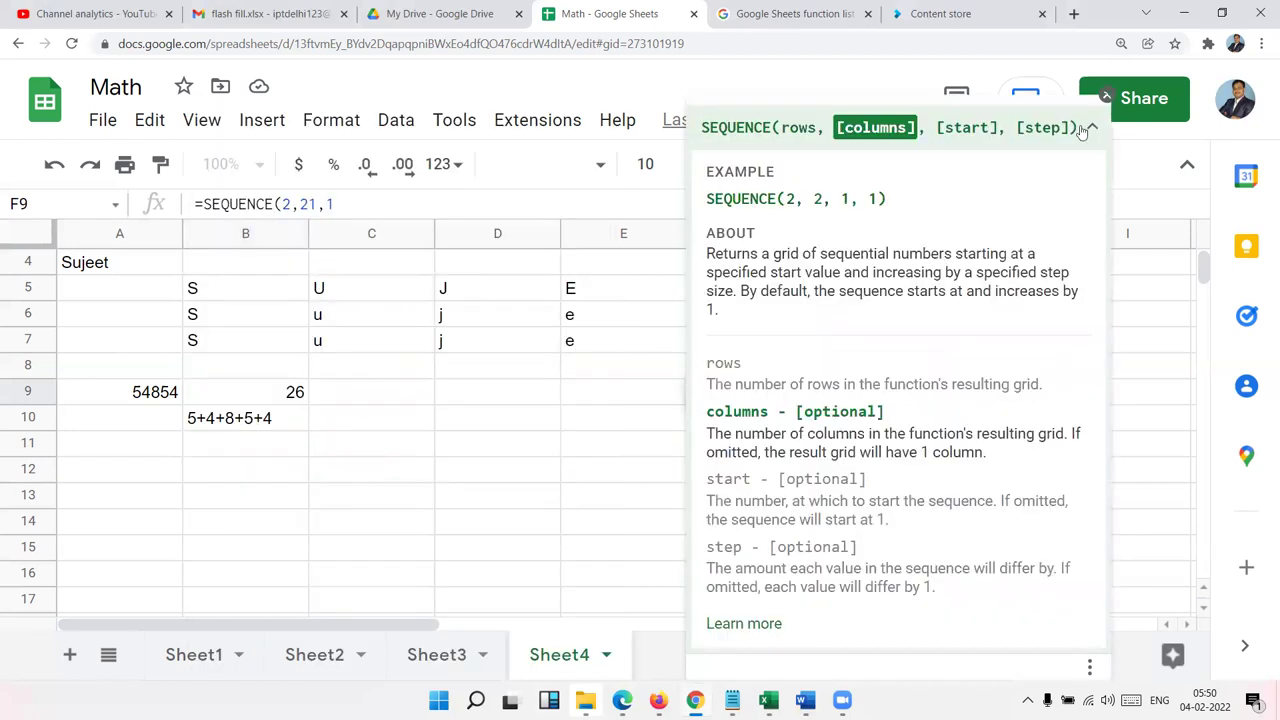
click(1092, 127)
drag(808, 392, 816, 390)
key(Left)
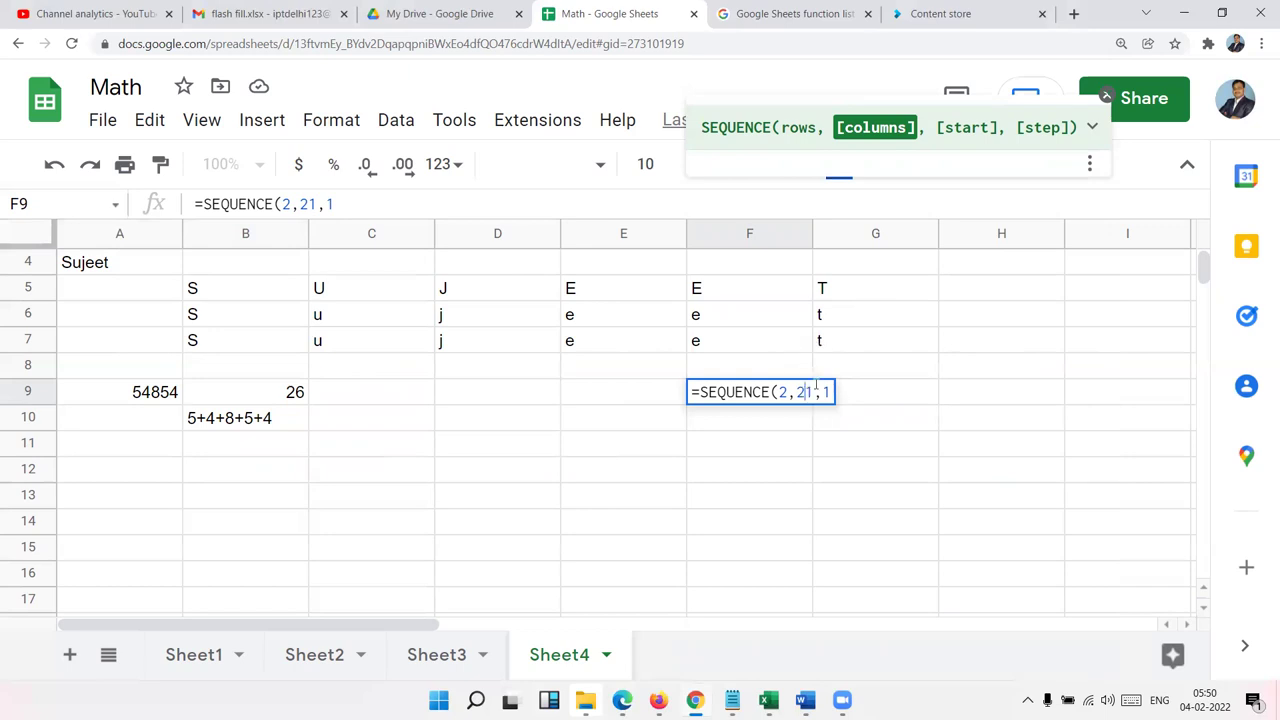
Step: Commit =SEQUENCE(2,2,1,1) in F9 and check the 1–4 values spilled across F9:G10
text(,)
key(Return)
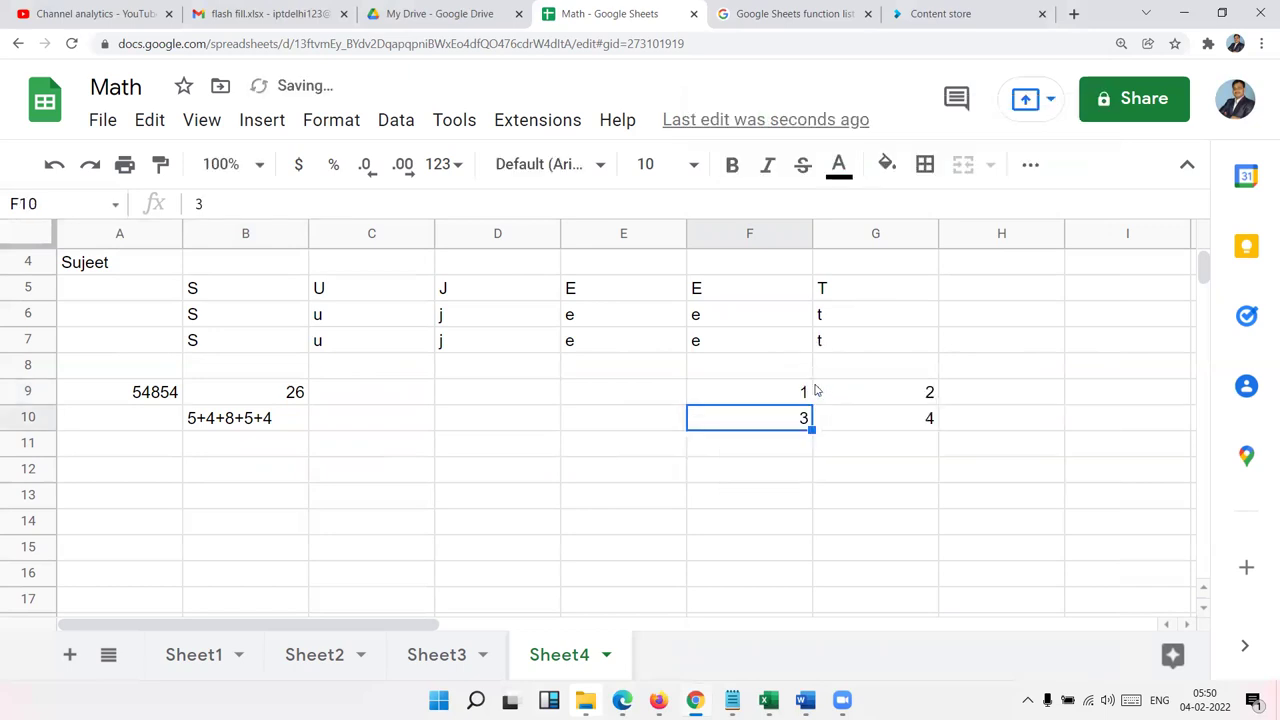
key(Up)
key(Right)
key(Left)
key(Down)
key(Right)
key(Left)
key(Up)
Step: Review the rows, start and step arguments of F9's SEQUENCE formula, then select B9
key(F2)
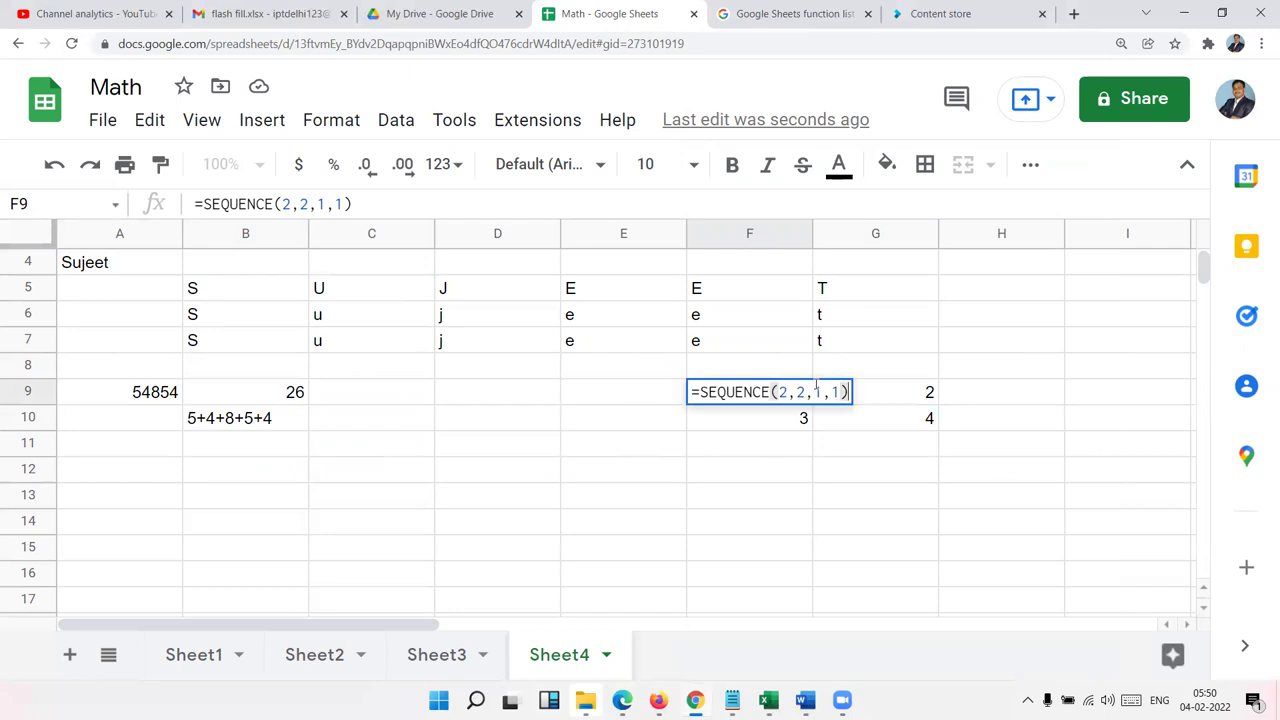
click(781, 392)
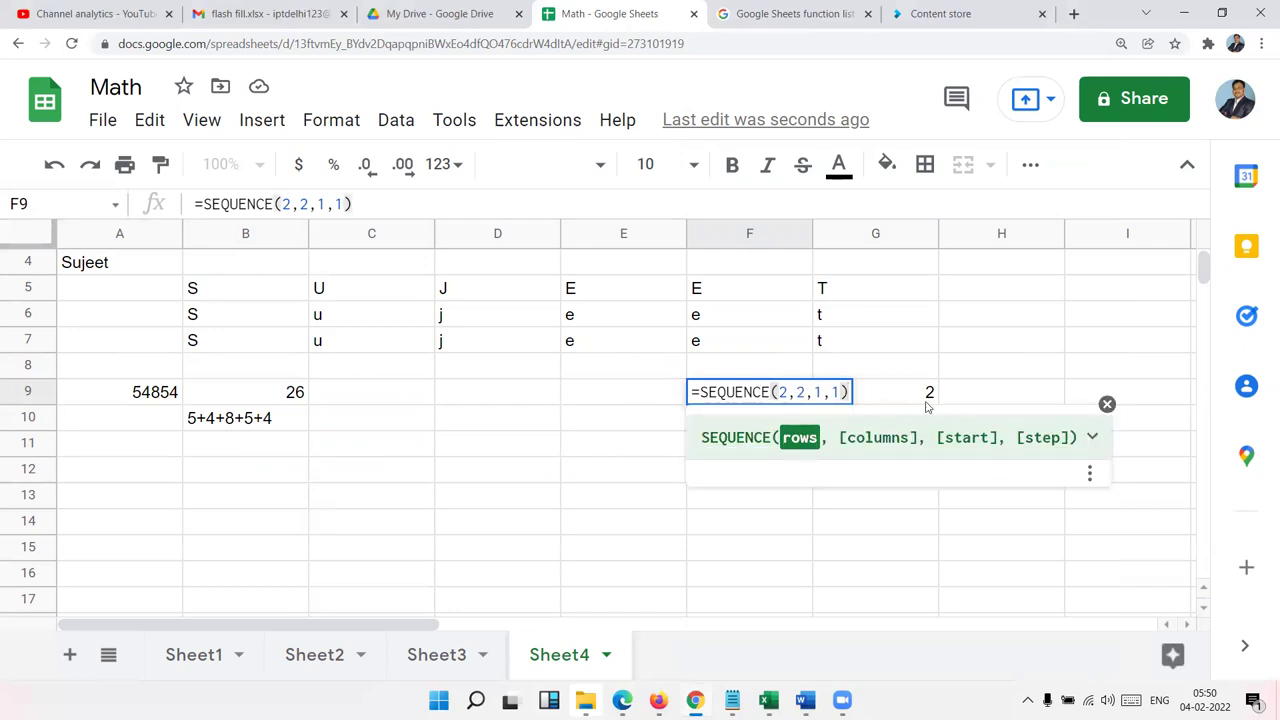
click(815, 392)
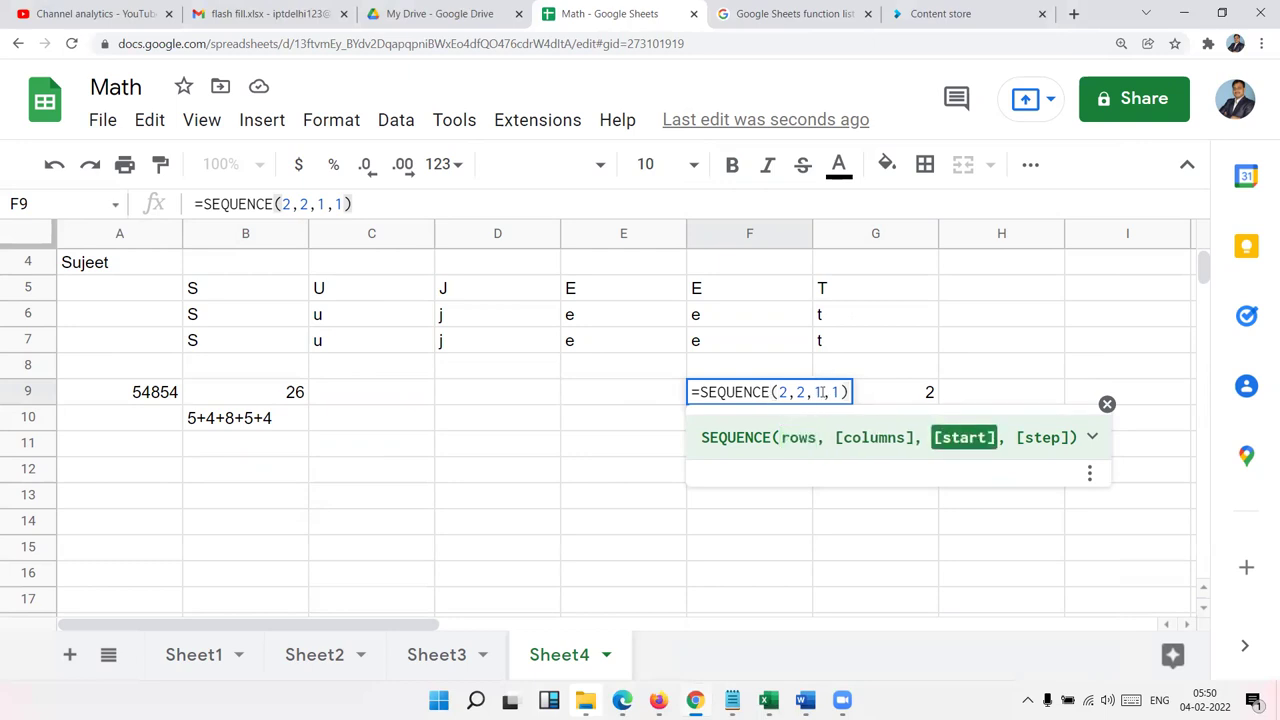
click(831, 392)
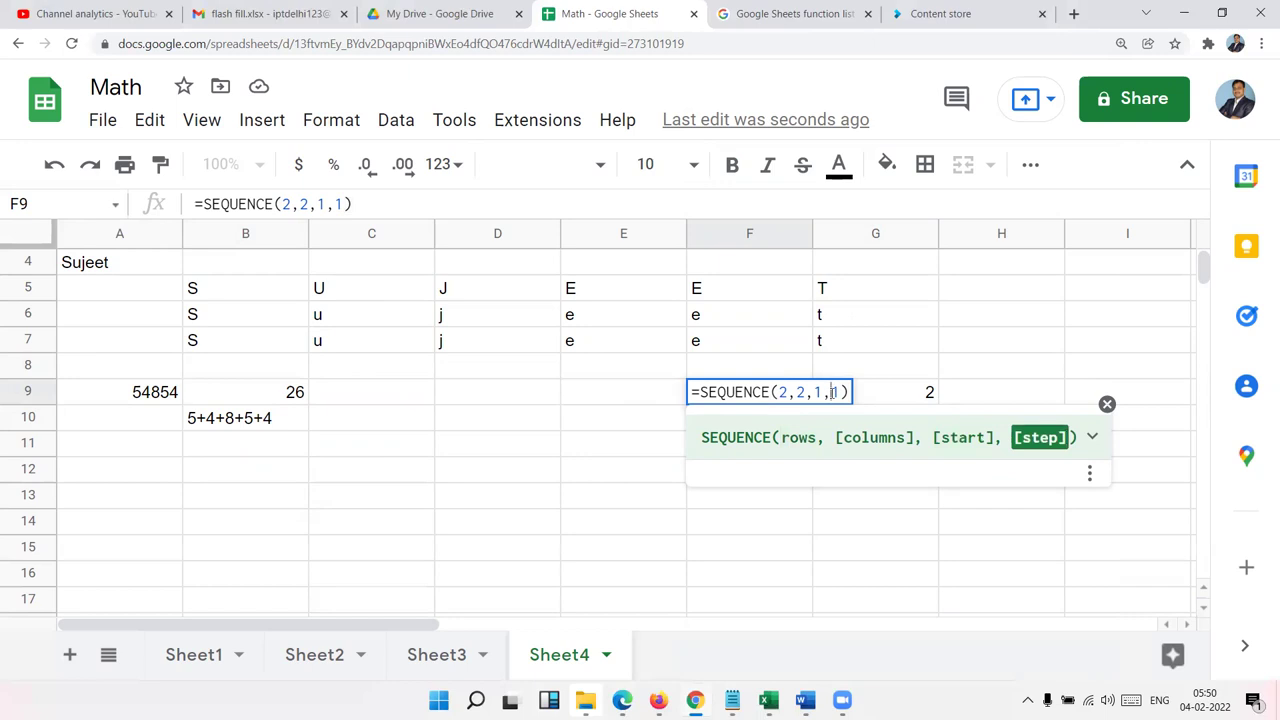
key(Escape)
click(267, 390)
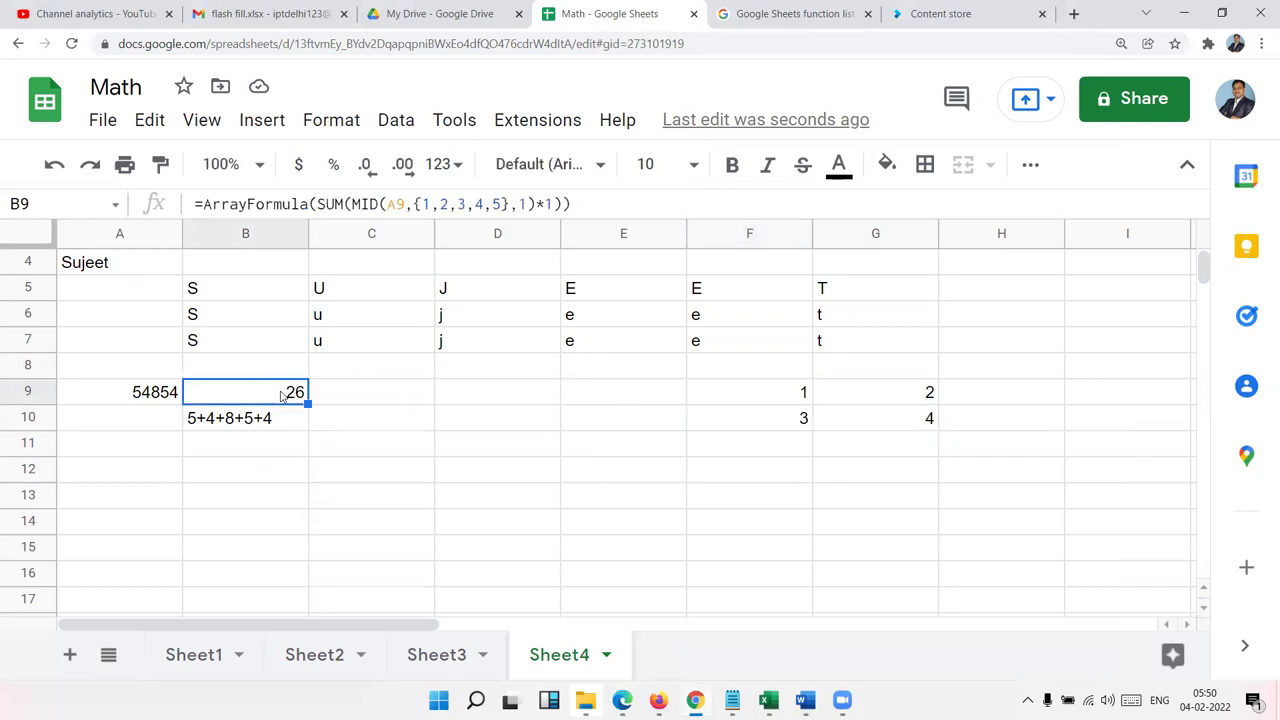
Step: Replace {1,2,3,4,5} in B9's digit-sum formula with SEQUENCE(5,1,1,1), keeping the result 26
click(414, 204)
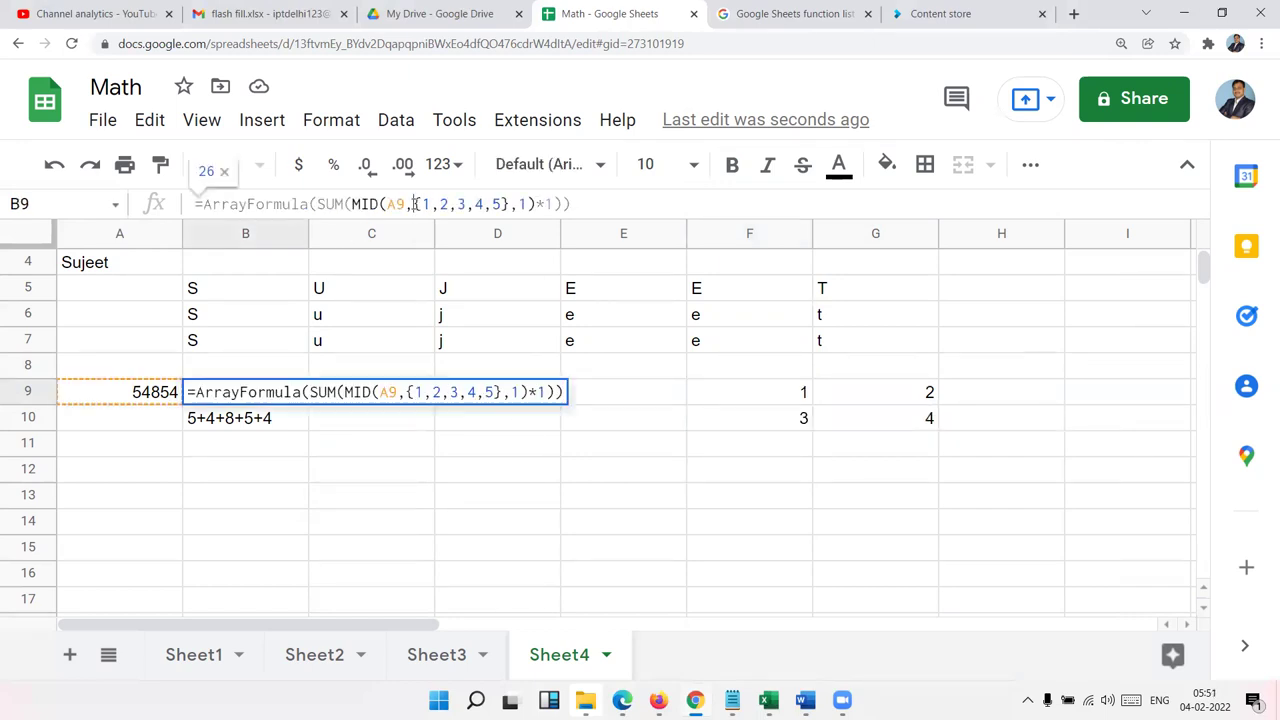
drag(414, 204, 508, 205)
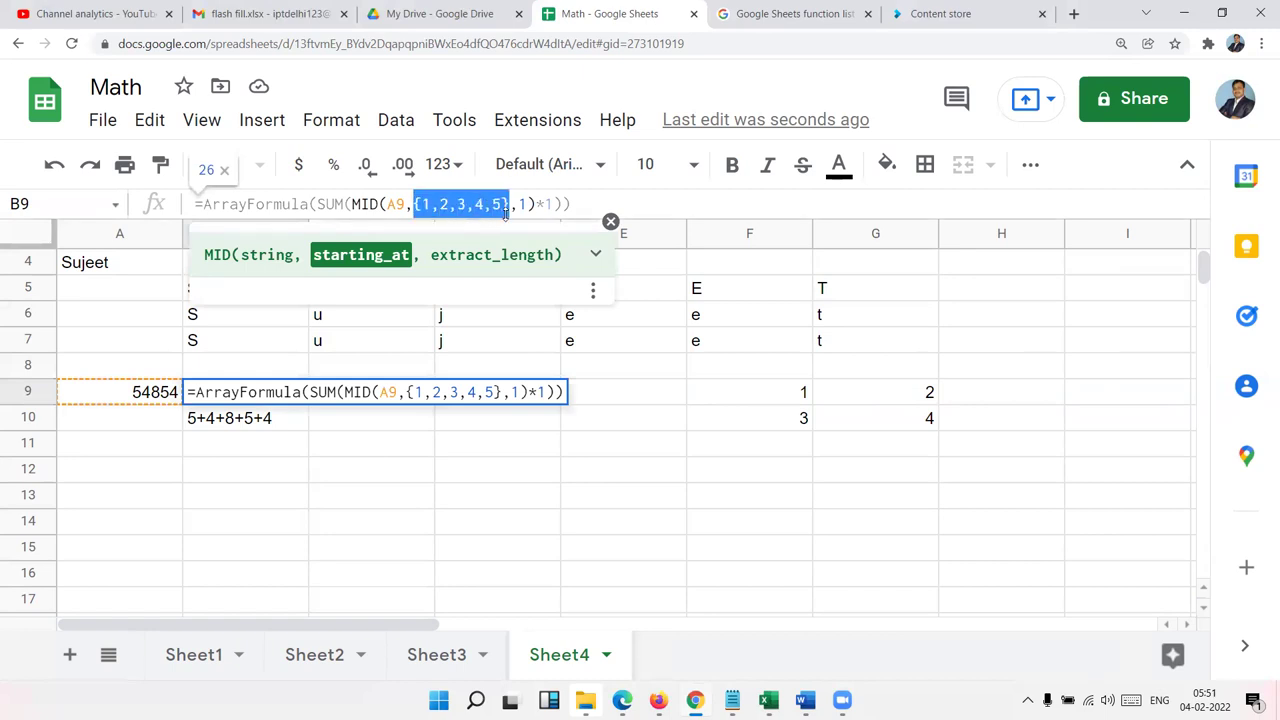
text(se)
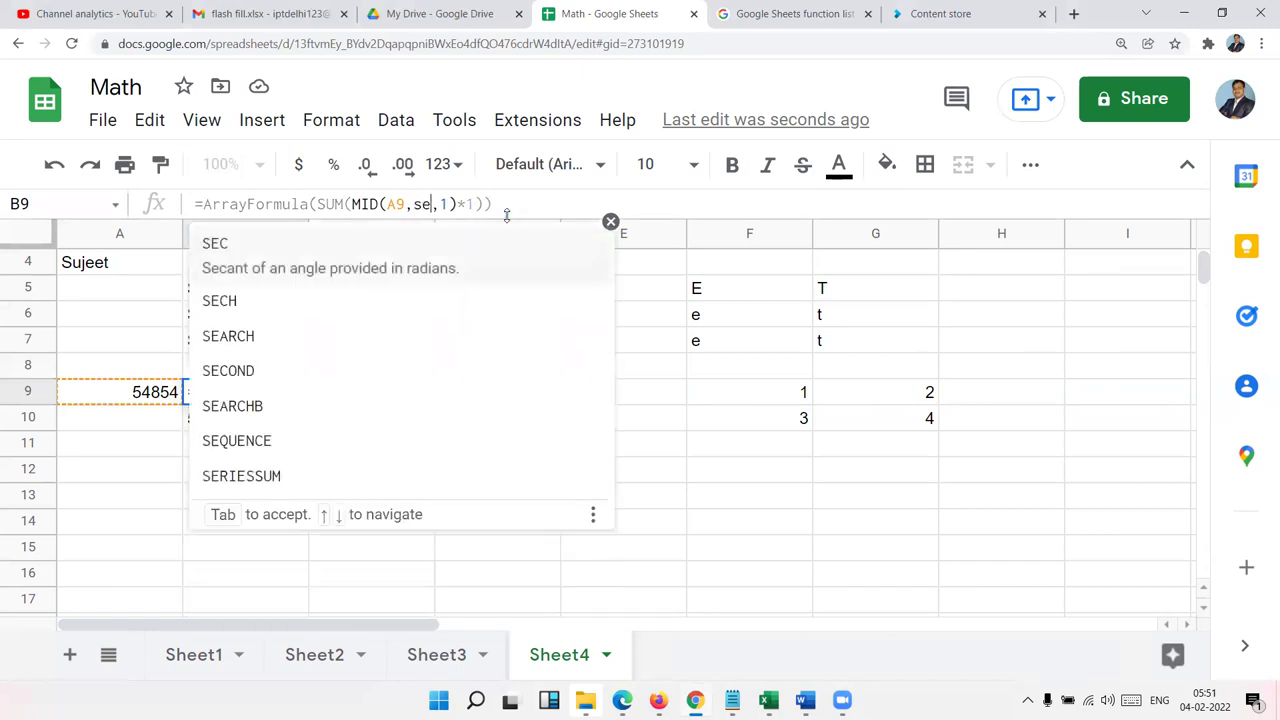
key(Down)
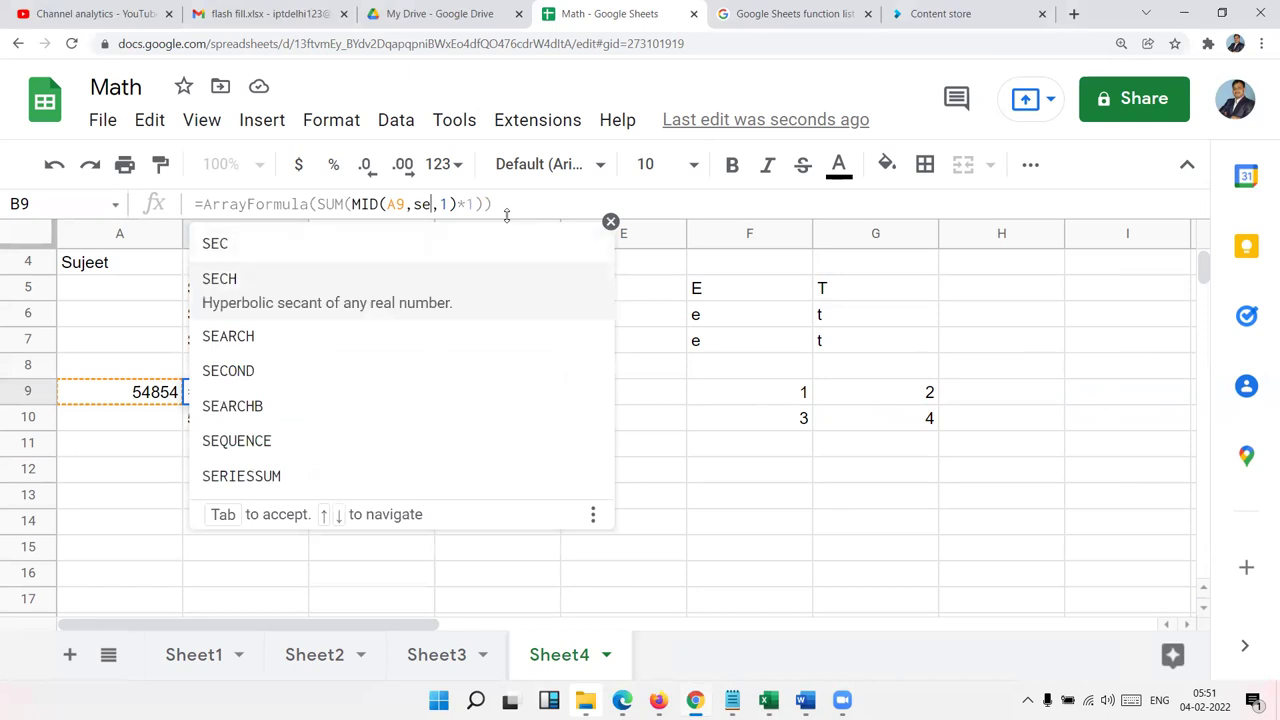
key(Down)
key(Down)
key(Down)
key(Down)
key(Tab)
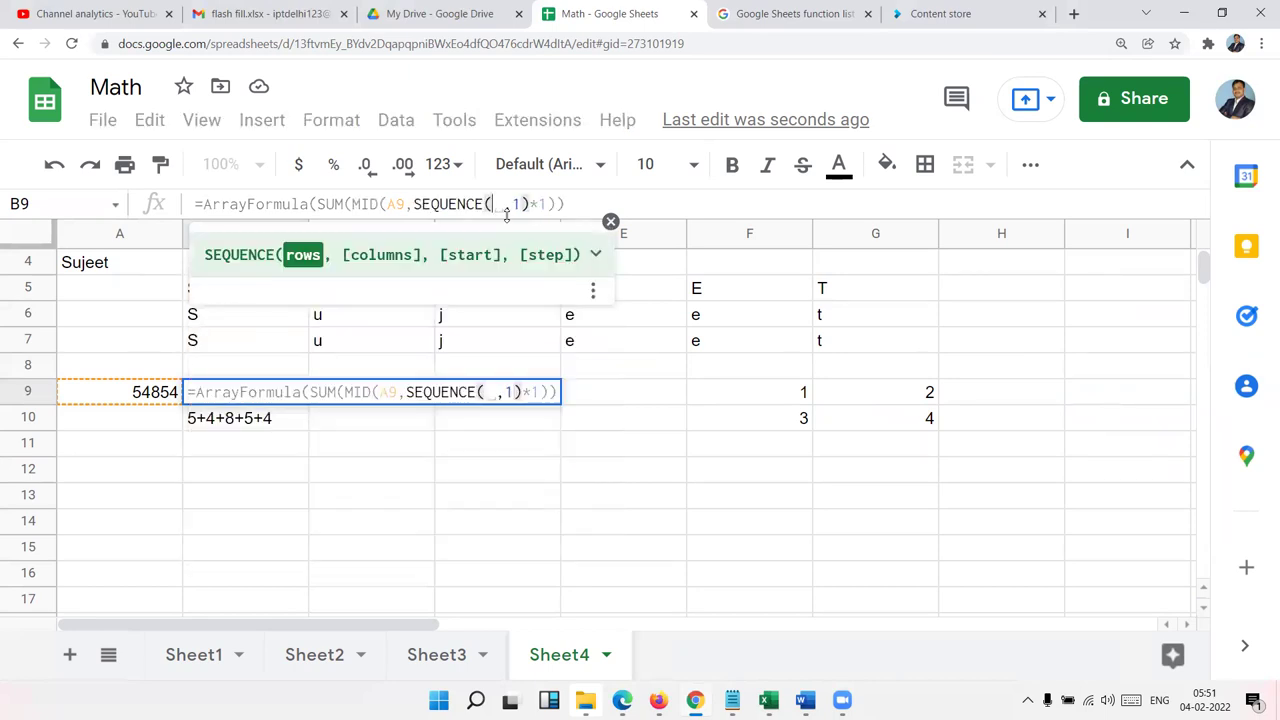
text(5,)
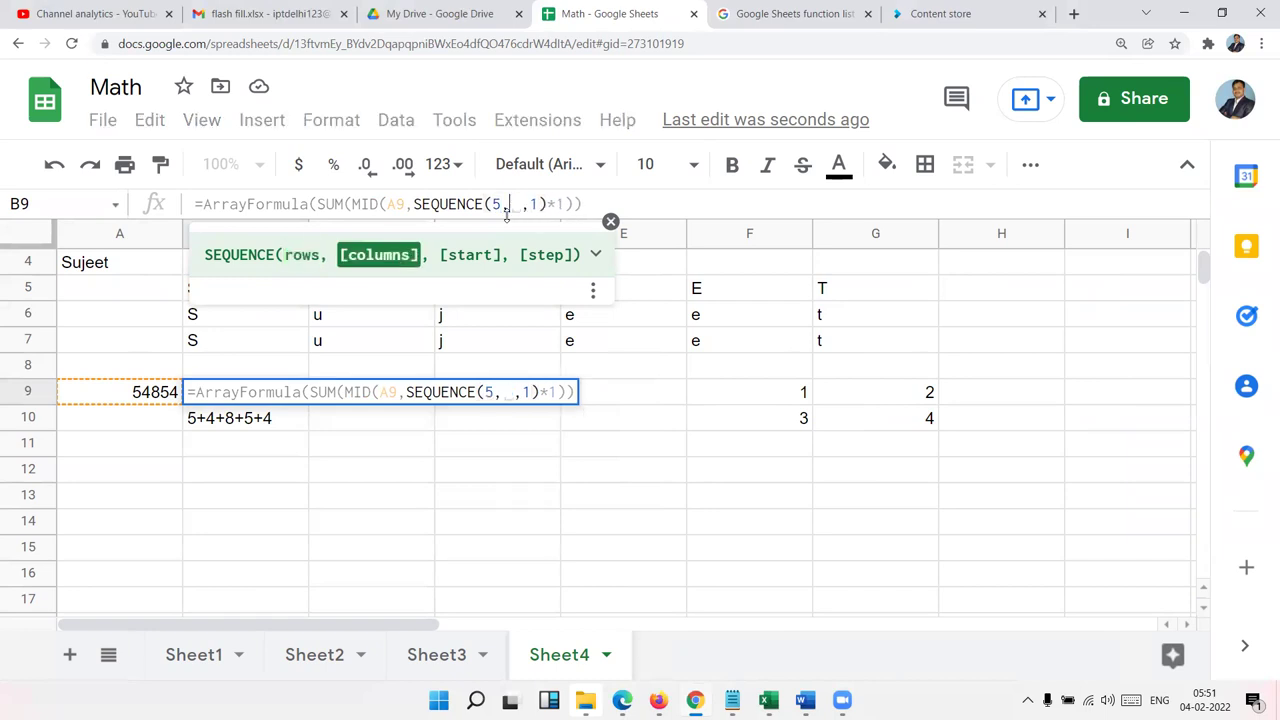
text(1,1)
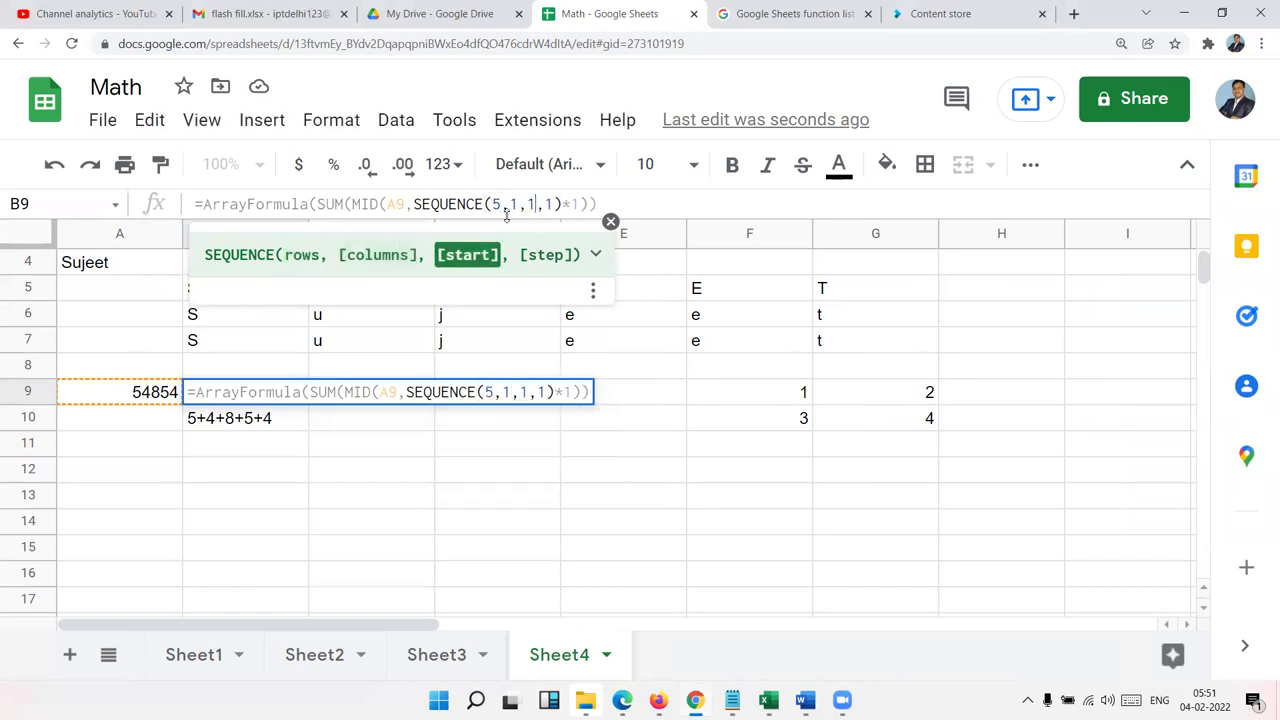
text(,1)
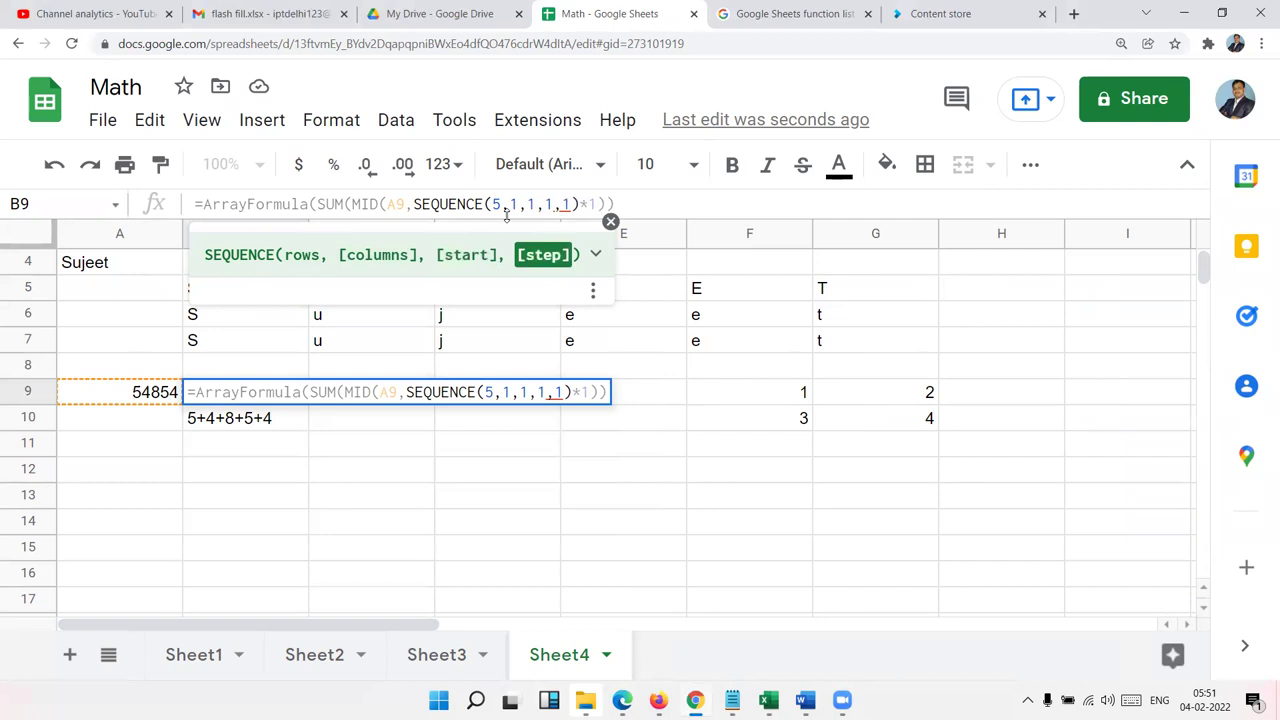
text())
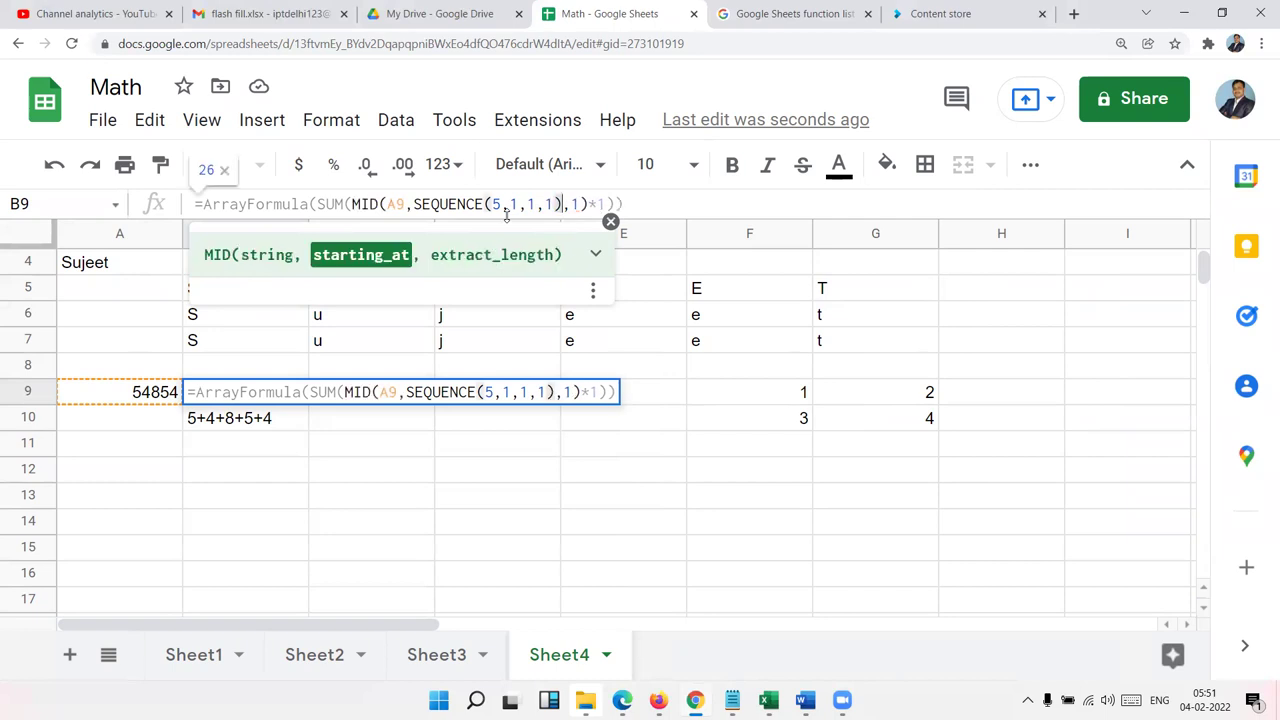
key(Return)
key(Up)
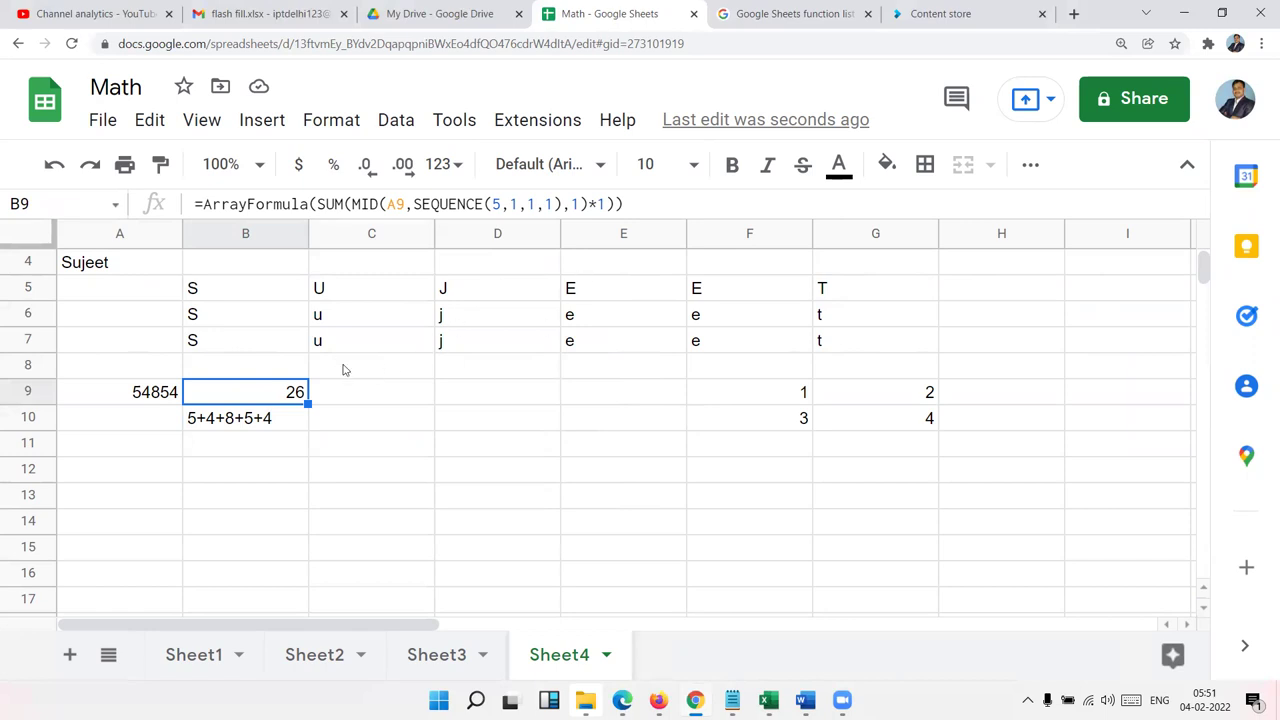
Step: Change the SEQUENCE row count in B9's formula from 5 to LEN(A9)
double_click(284, 394)
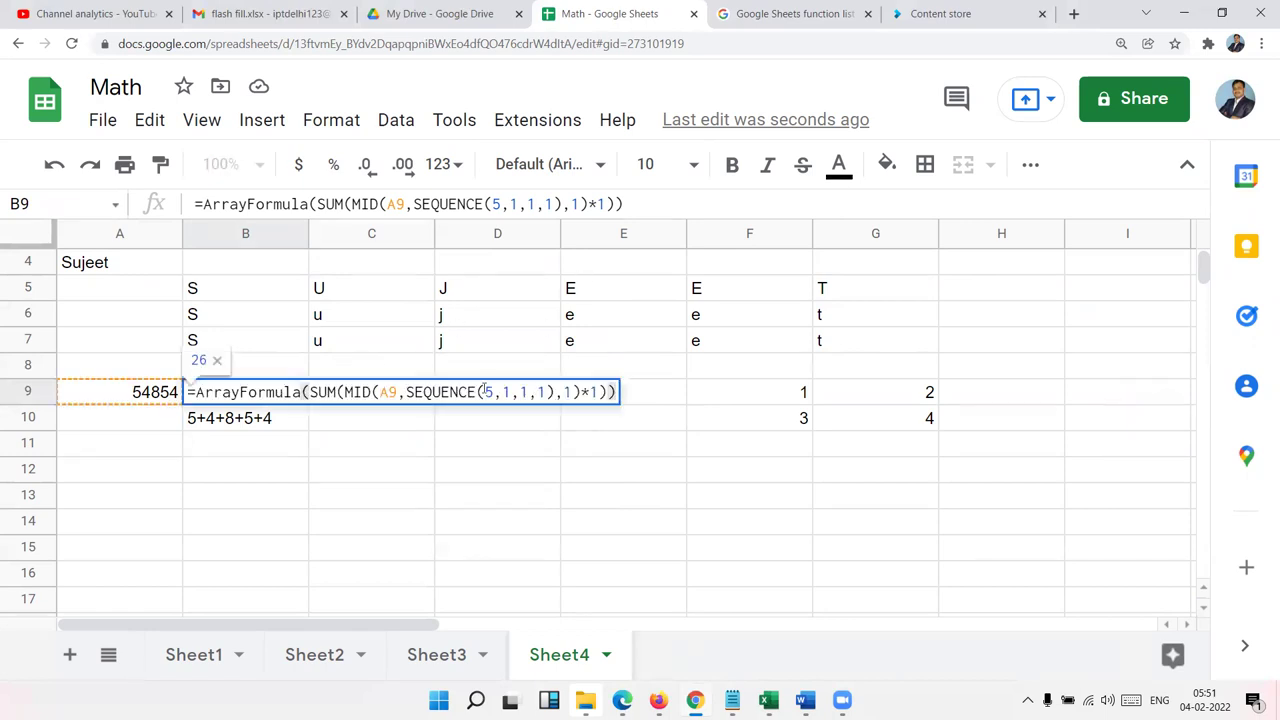
click(487, 392)
key(BackSpace)
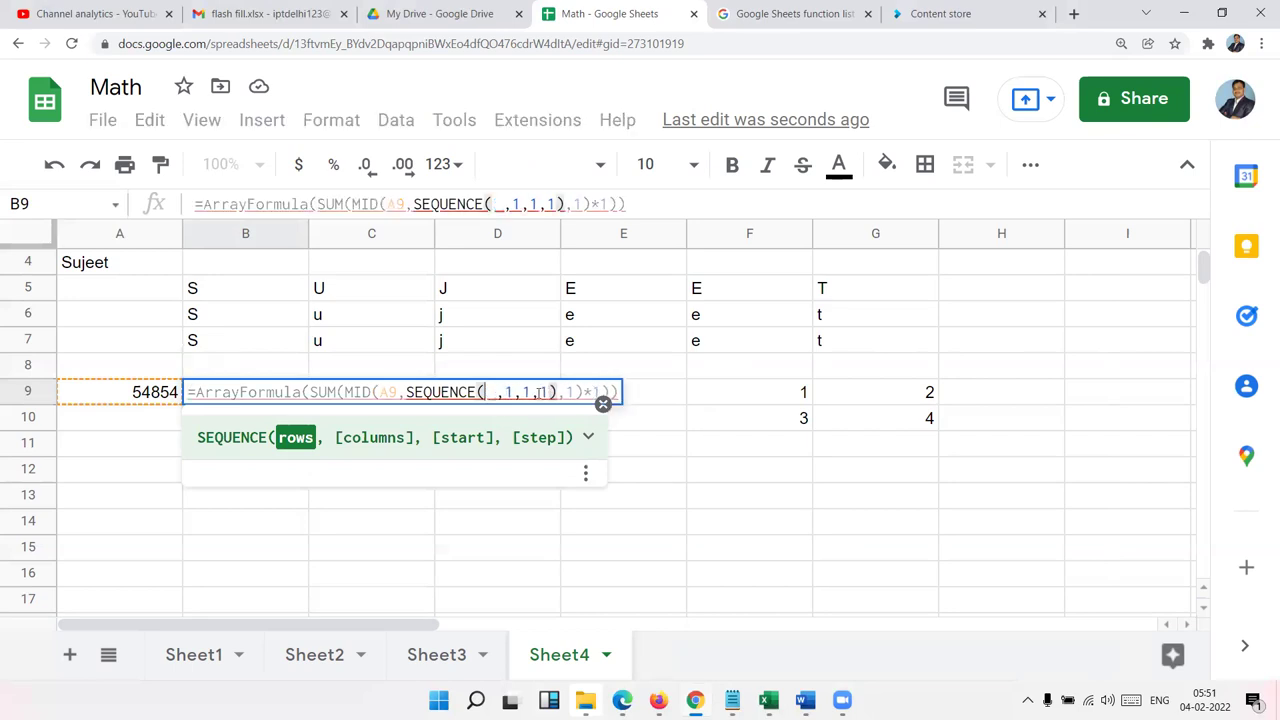
text(len)
key(Tab)
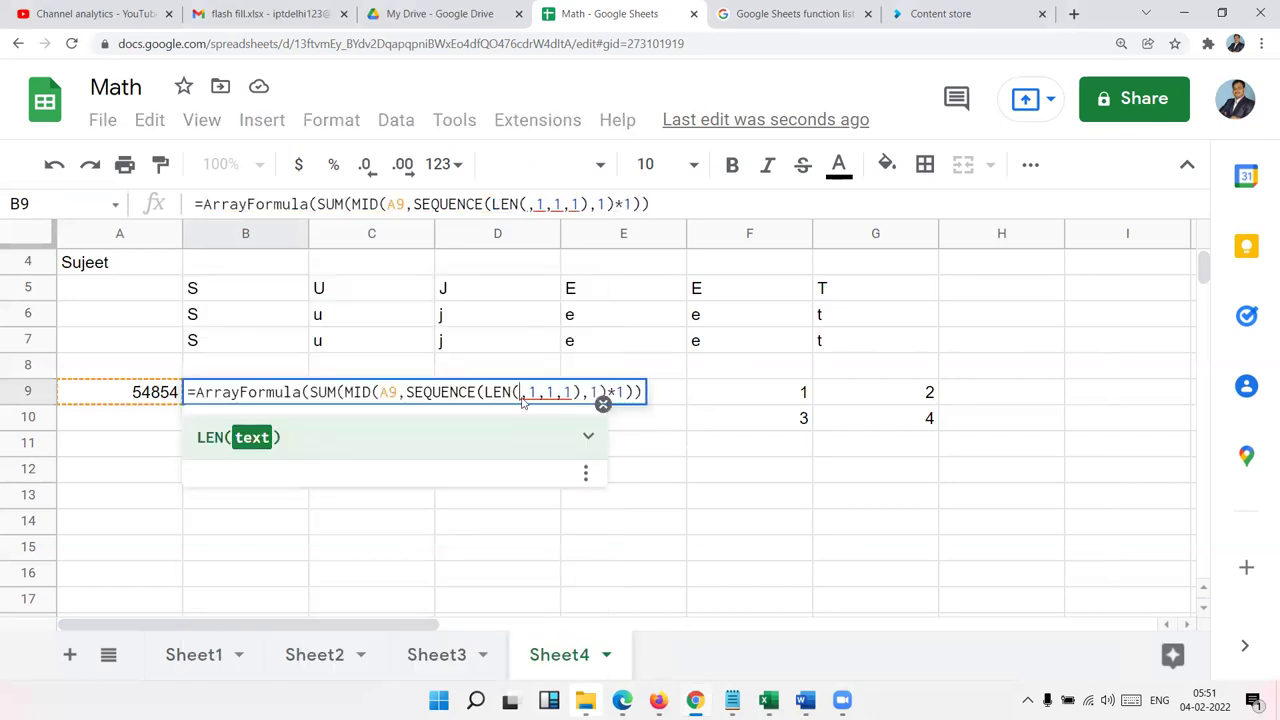
click(146, 396)
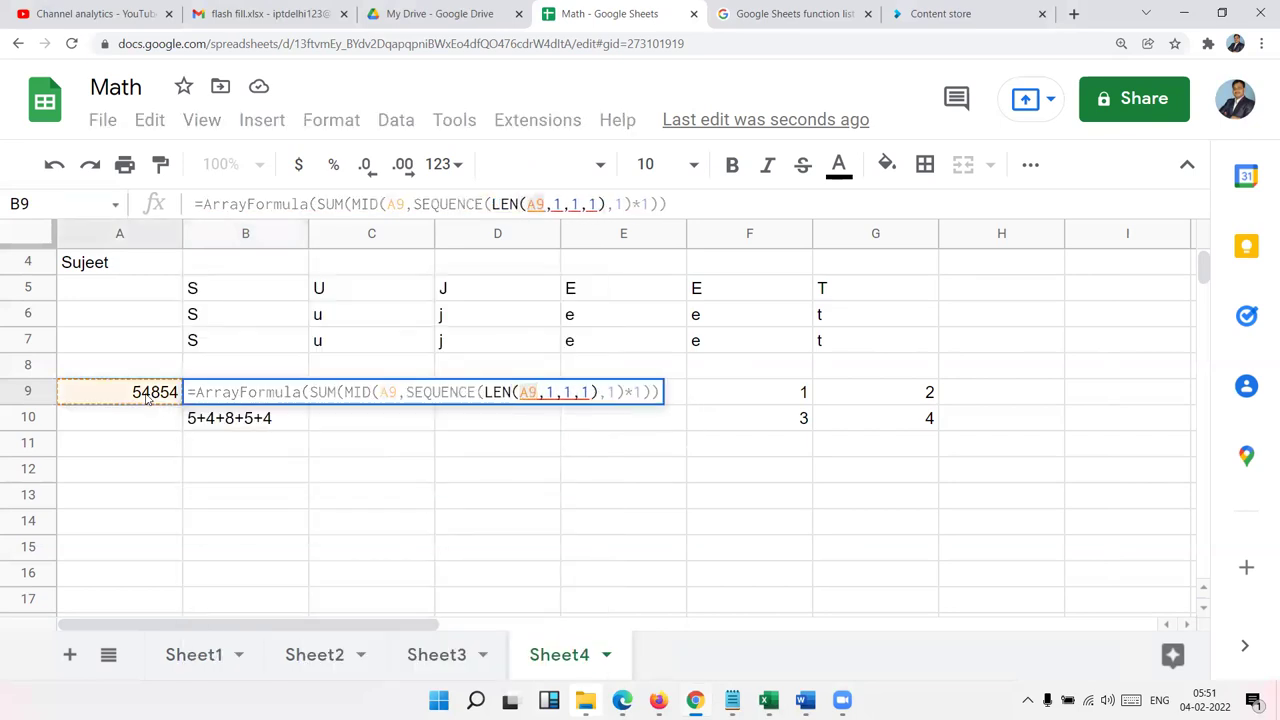
text())
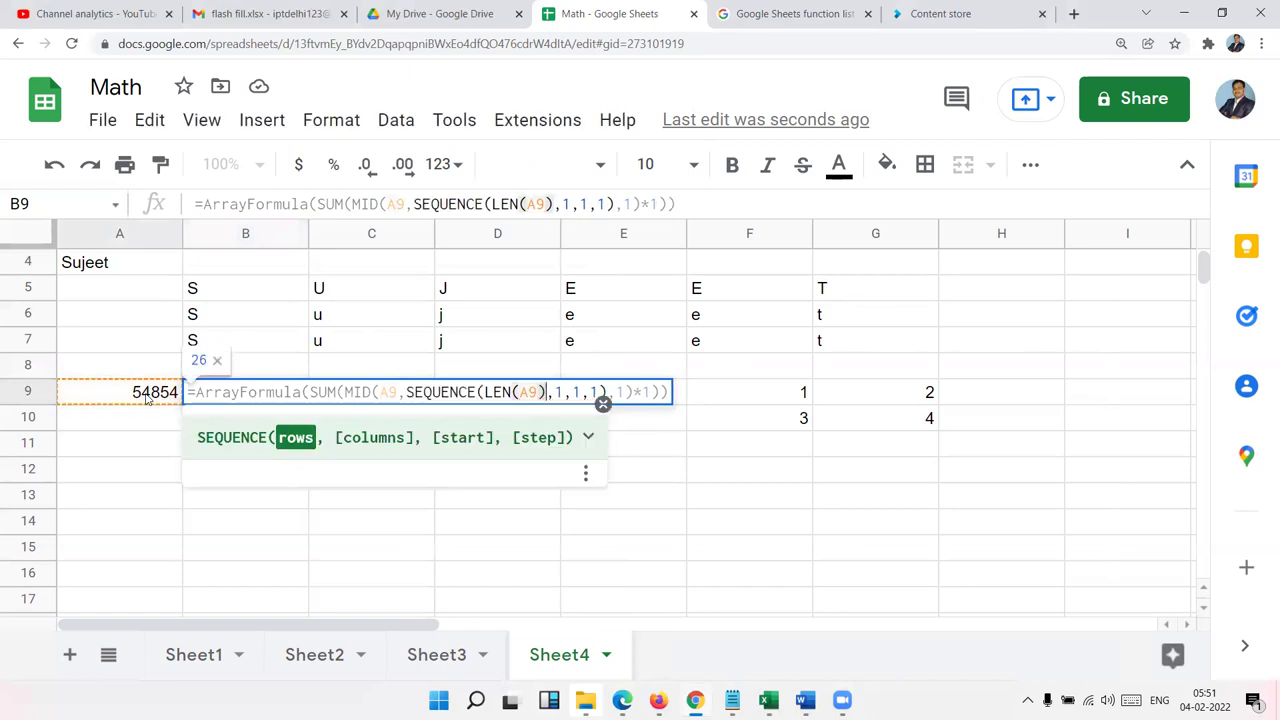
key(Return)
key(Up)
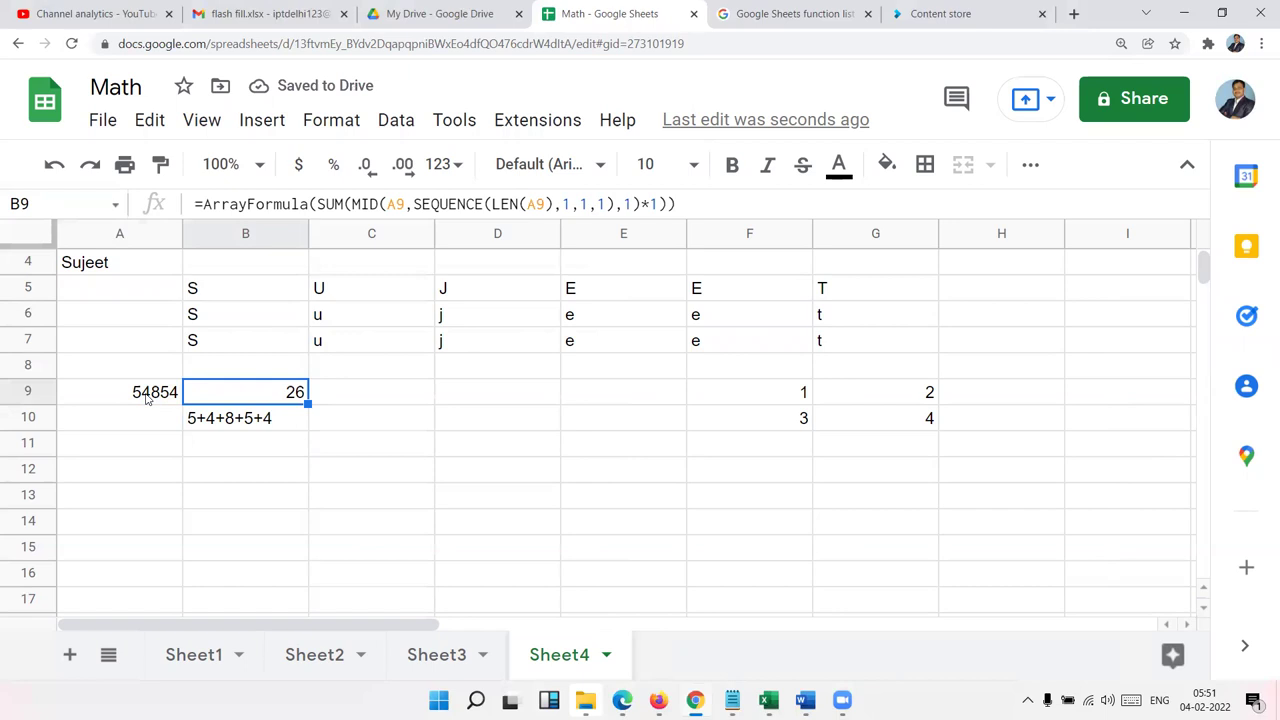
Step: Enter 46446545 in A9 and confirm B9 now sums its digits to 38
click(146, 397)
text(46446545)
key(Return)
key(Up)
key(Right)
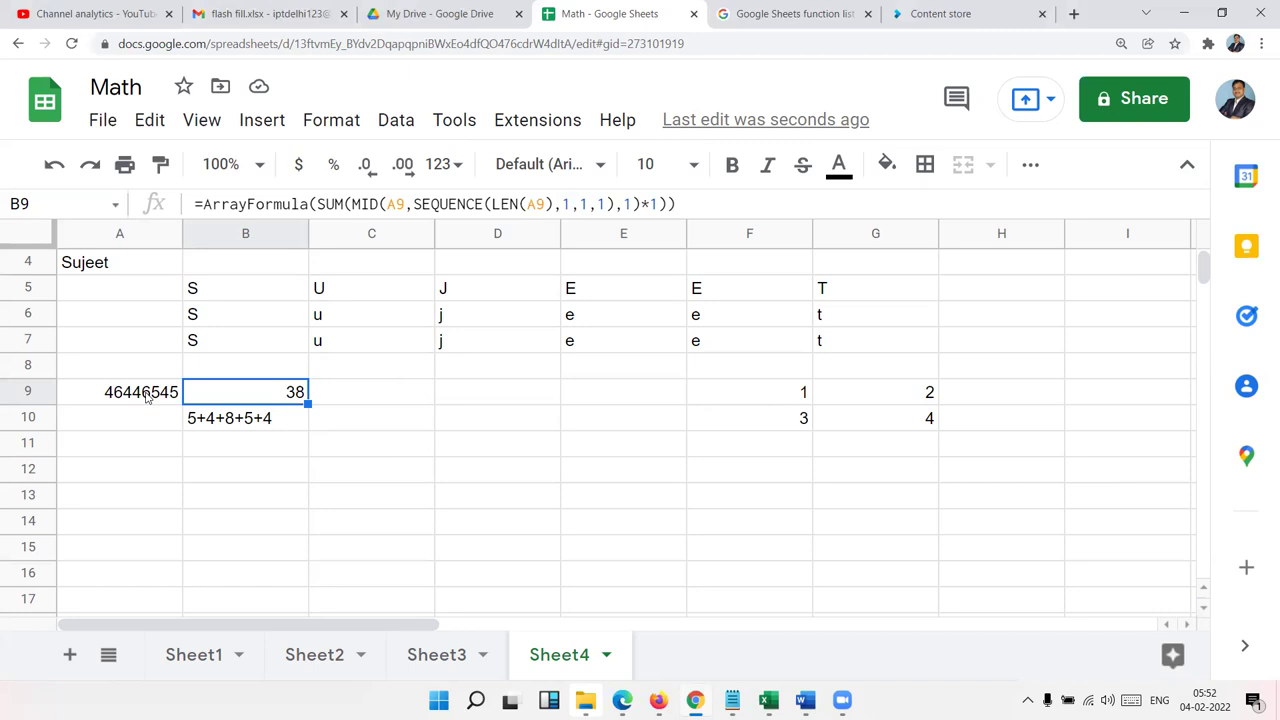
key(Down)
key(Down)
key(Down)
key(Down)
key(Down)
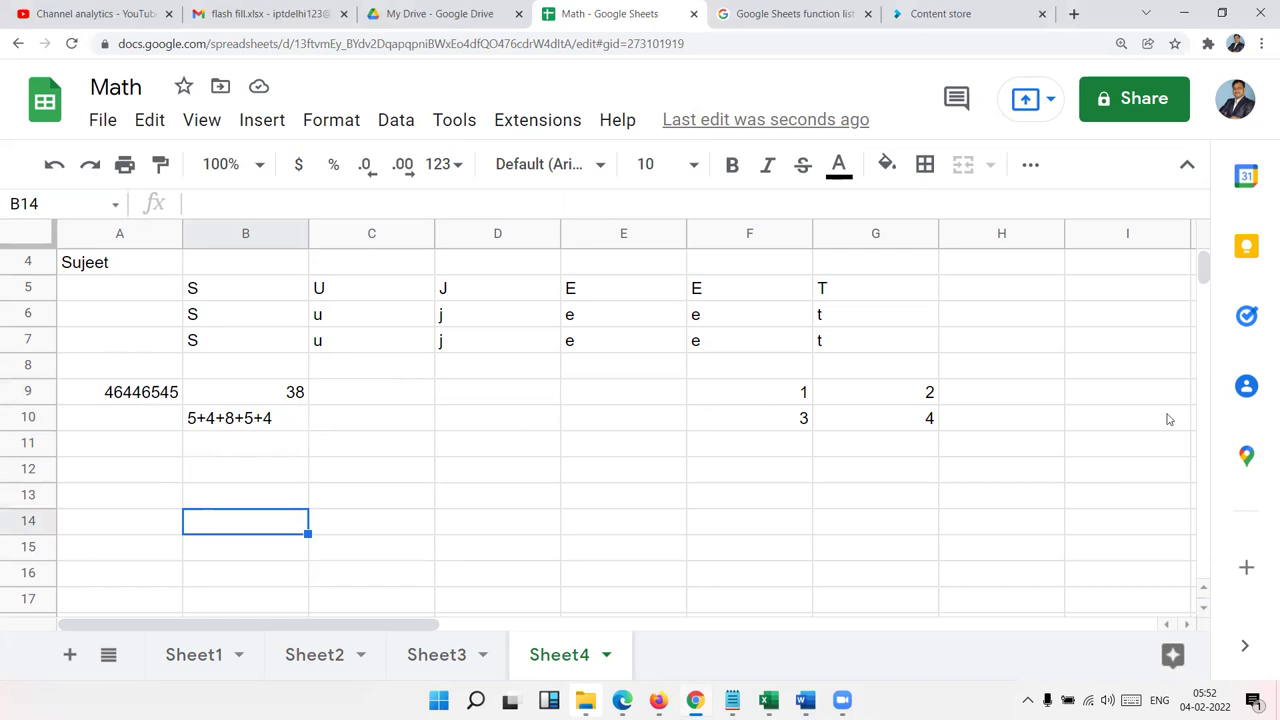
Step: Label A13:A15 with P, R and T for the loan table
click(233, 448)
key(Down)
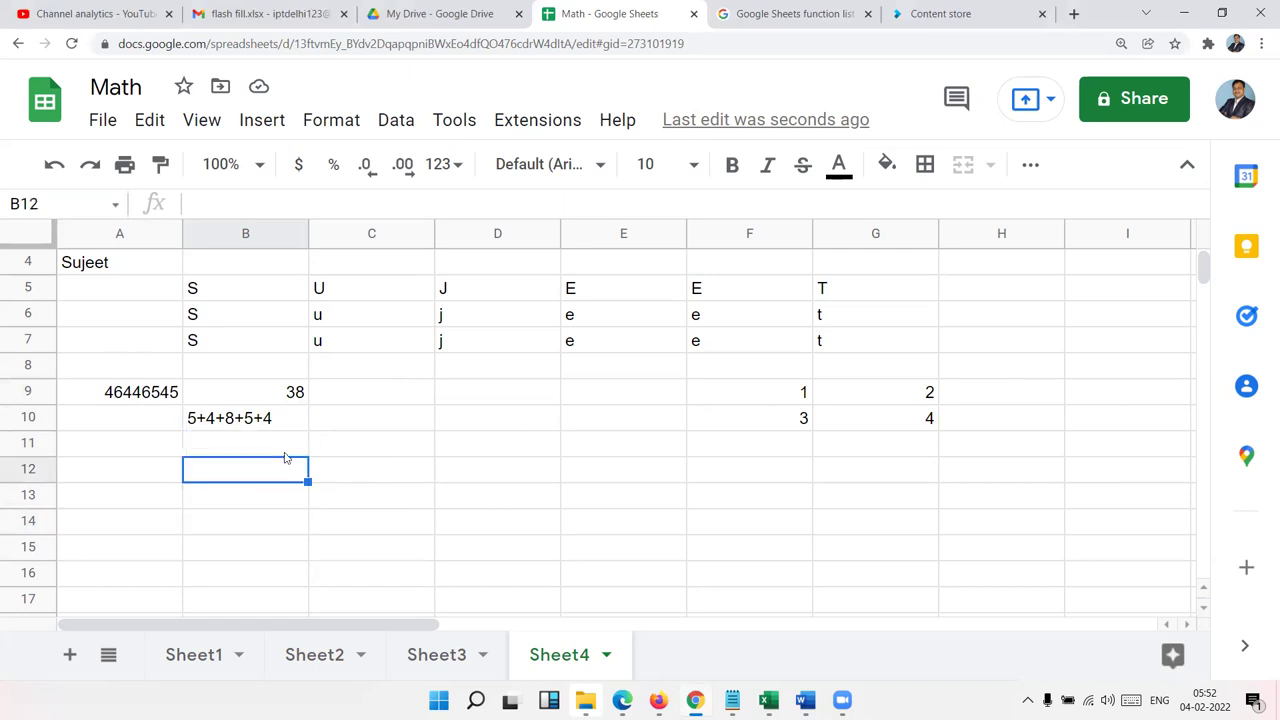
key(Left)
key(Down)
key(Down)
key(Down)
key(Down)
key(Down)
key(Down)
key(Down)
key(Up)
key(Up)
key(Up)
key(Up)
key(Up)
key(Up)
key(Up)
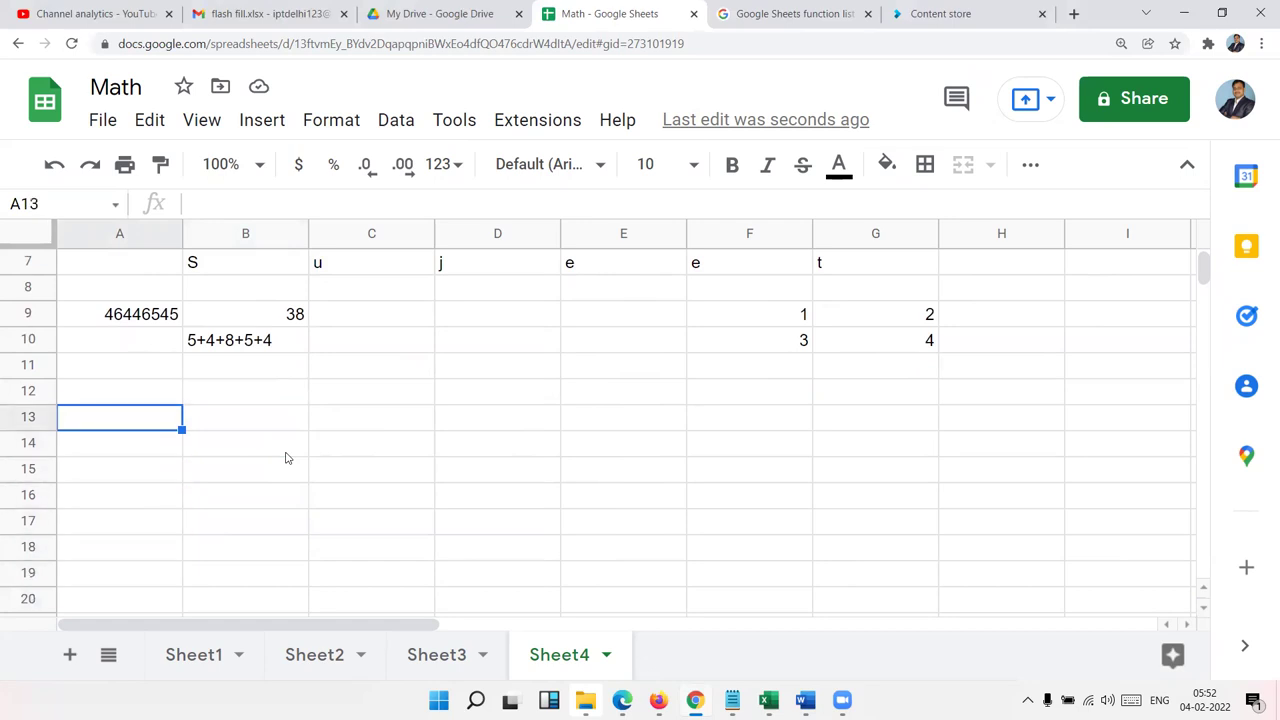
text(M)
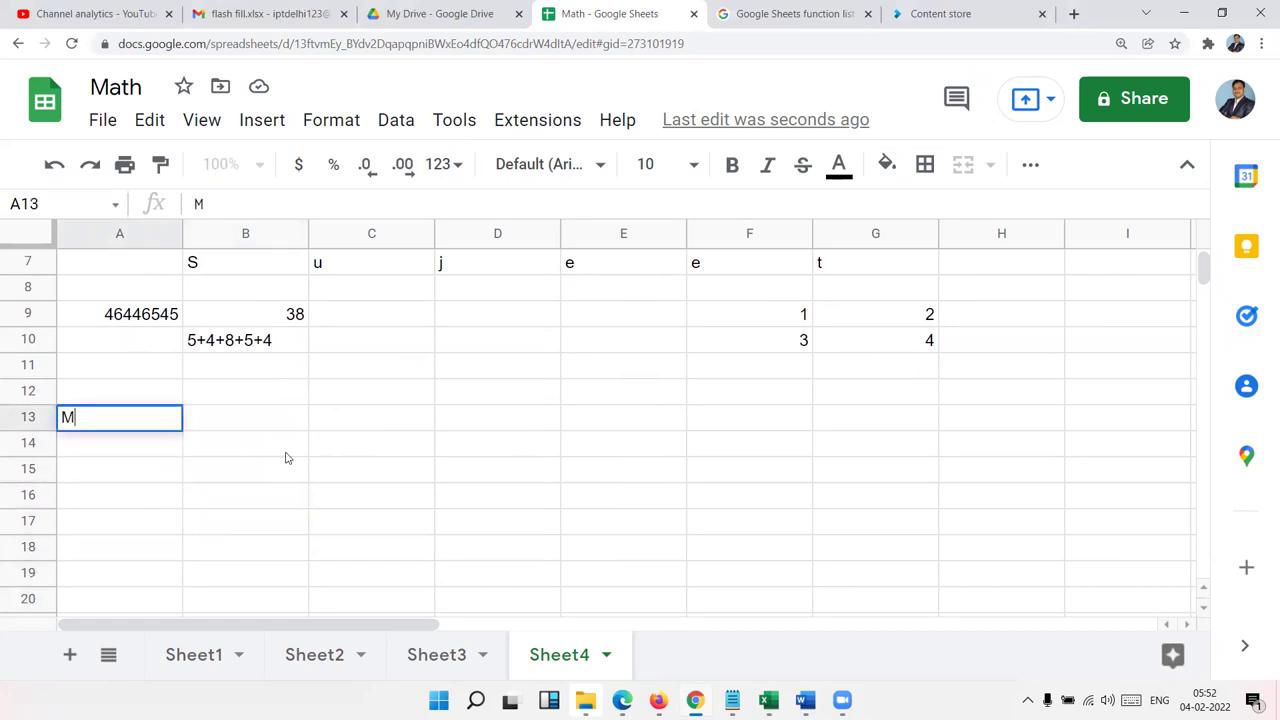
text(od)
key(BackSpace)
key(BackSpace)
key(BackSpace)
text(P)
key(Return)
text(R)
key(Return)
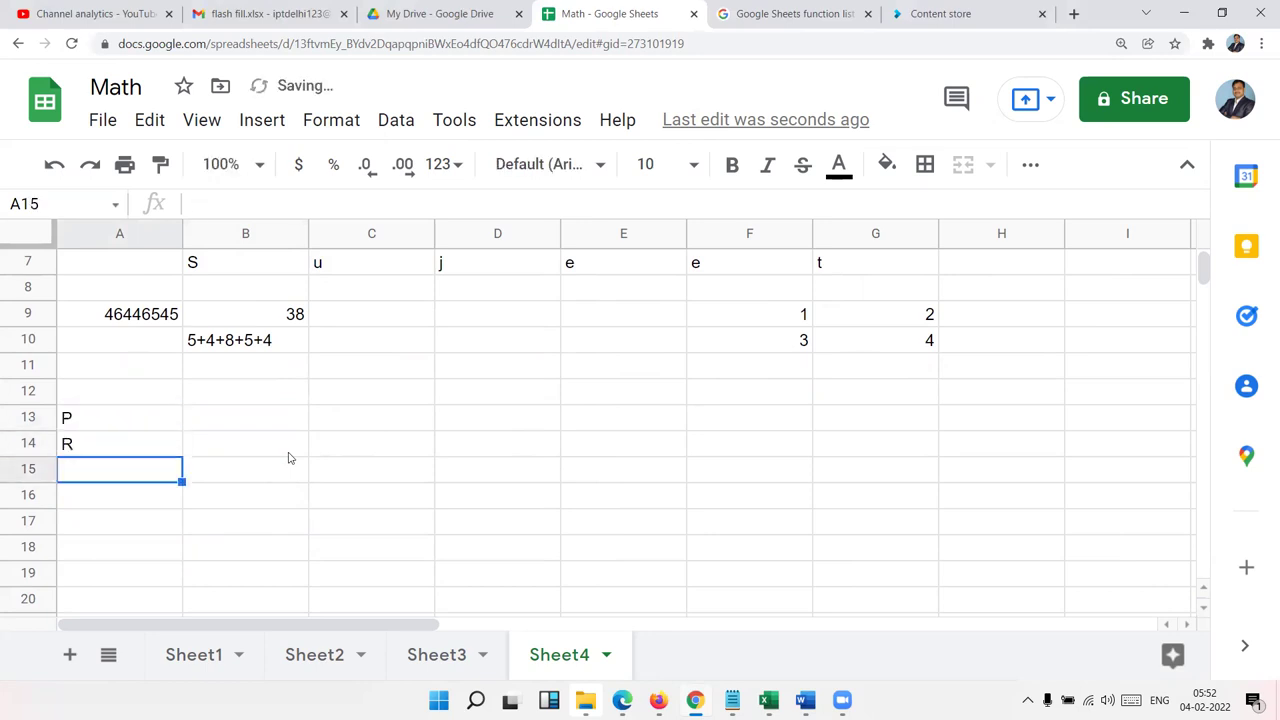
text(T)
key(Tab)
Step: Enter 50000, 5% and 3 in B13:B15 and label A16 as EMI
key(Up)
key(Up)
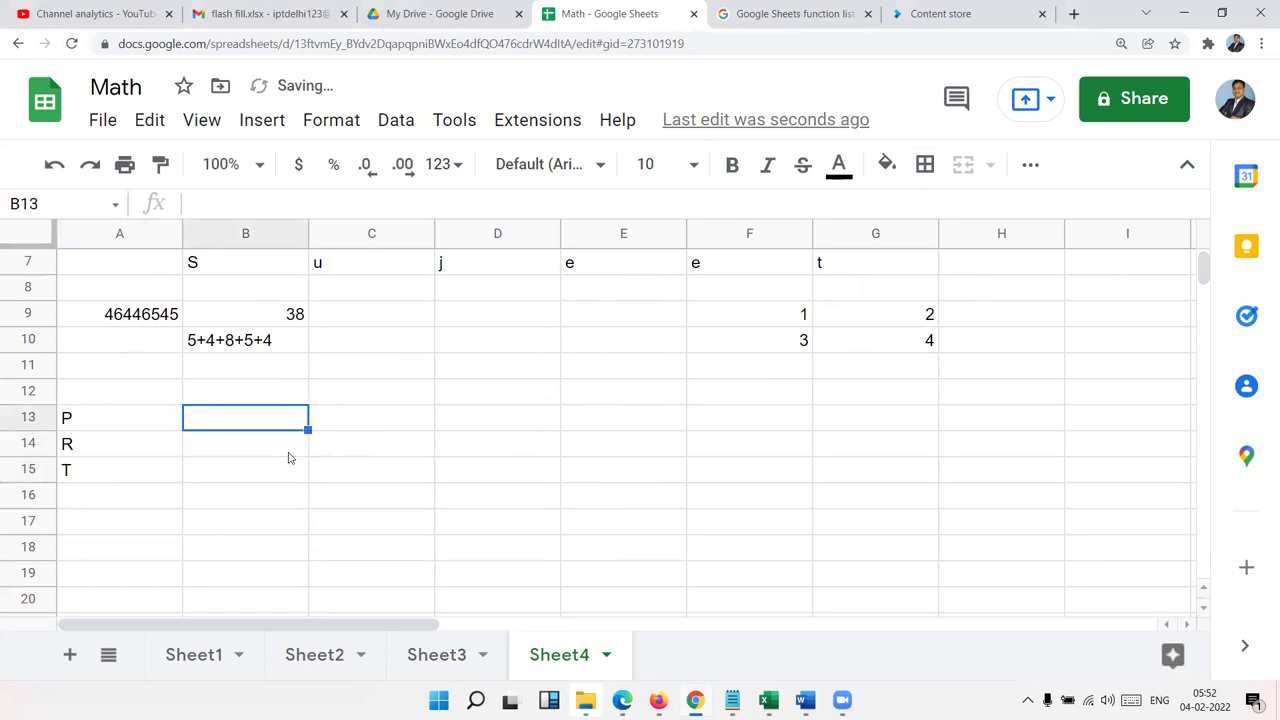
text(50000)
key(Return)
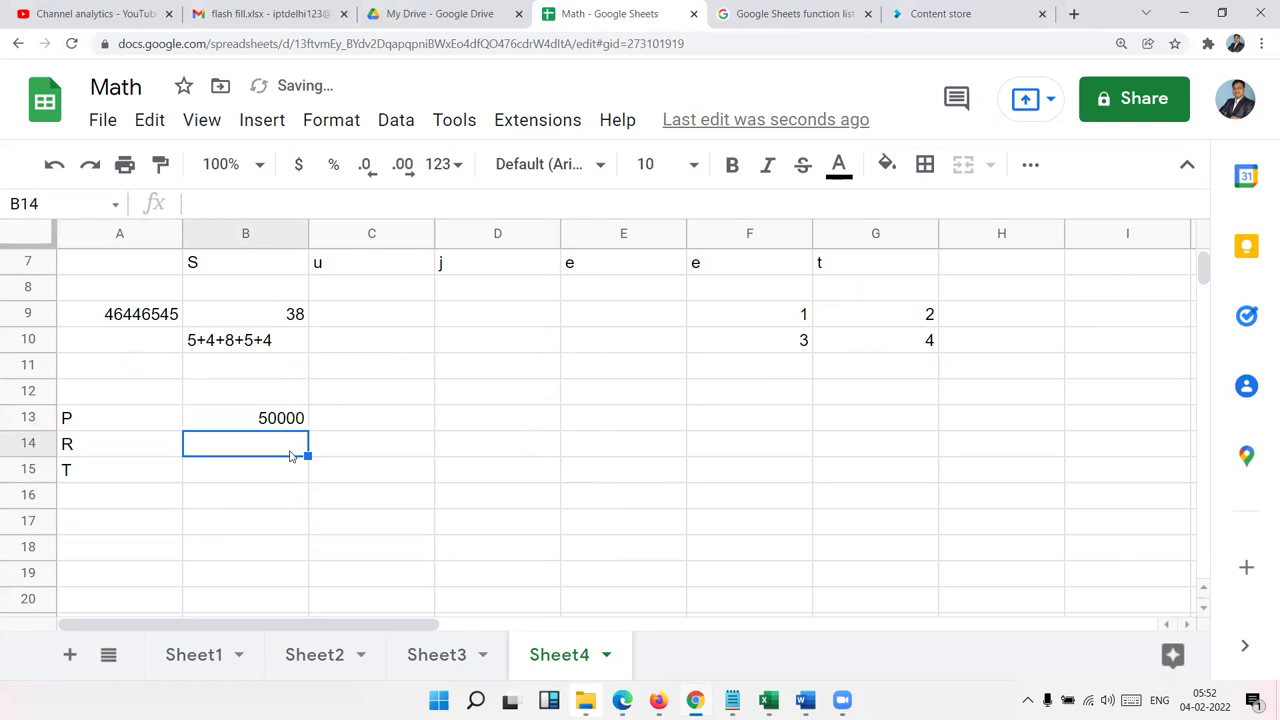
text(5%)
key(Return)
text(3)
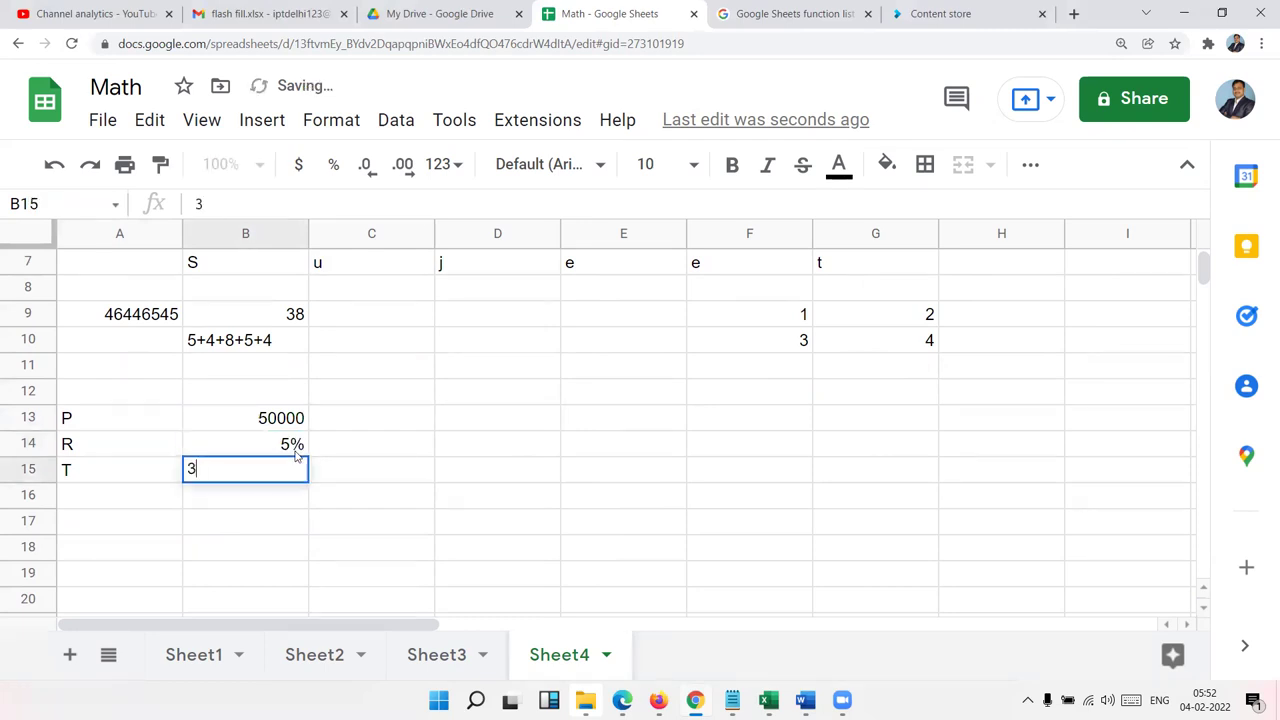
key(Tab)
key(Tab)
key(Return)
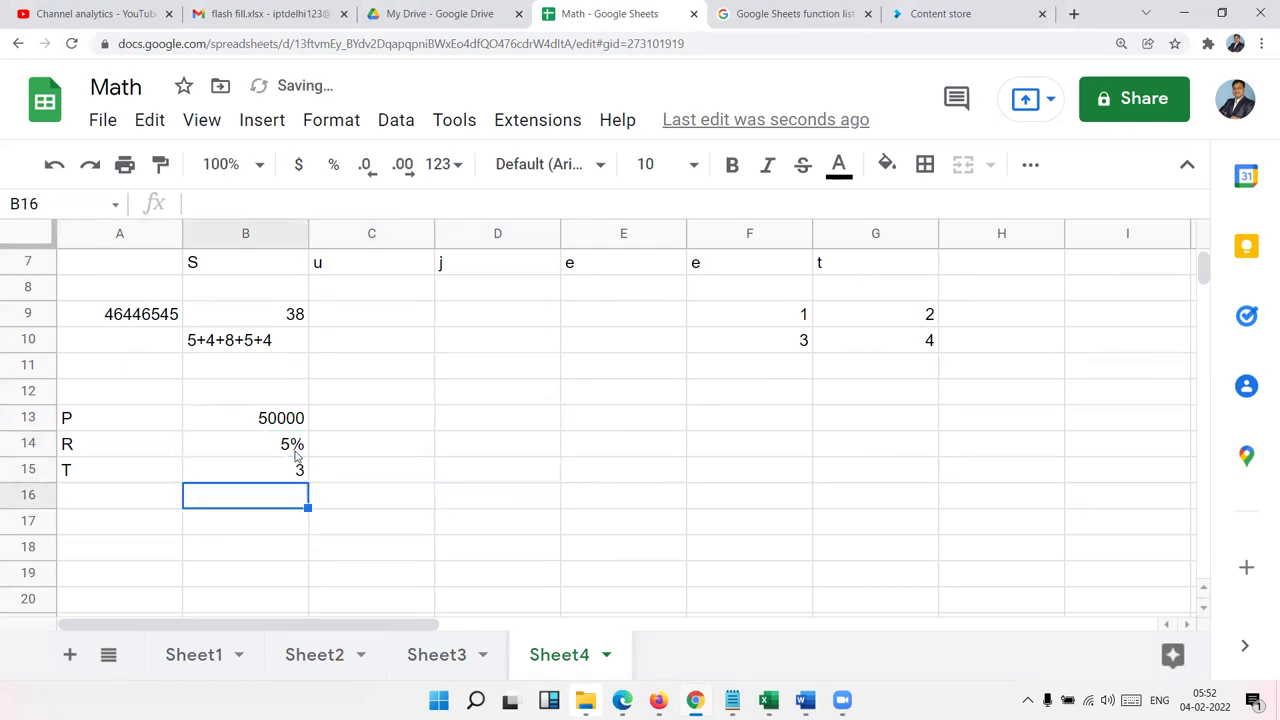
key(Left)
text(EMI)
key(Tab)
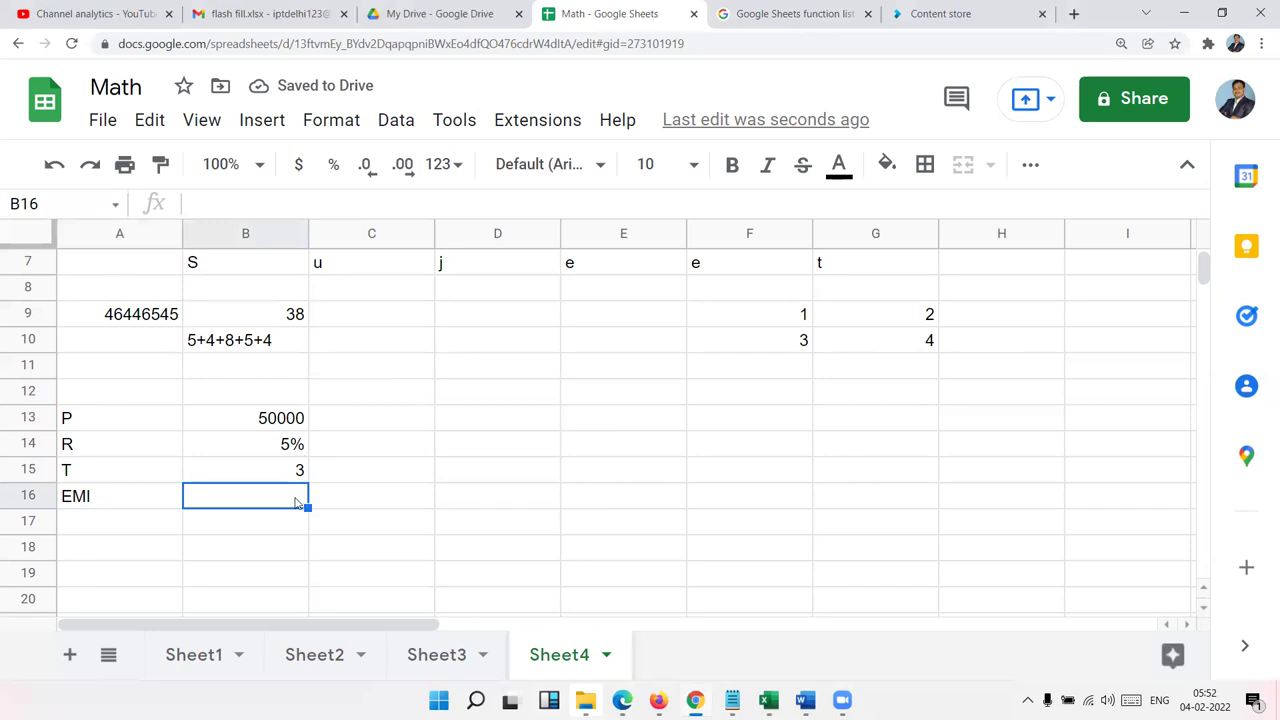
Step: Enter =PMT(B14/12,B15*12,B13) in B16 for an EMI of -$1,498.54, then move to D11
text(=pmt)
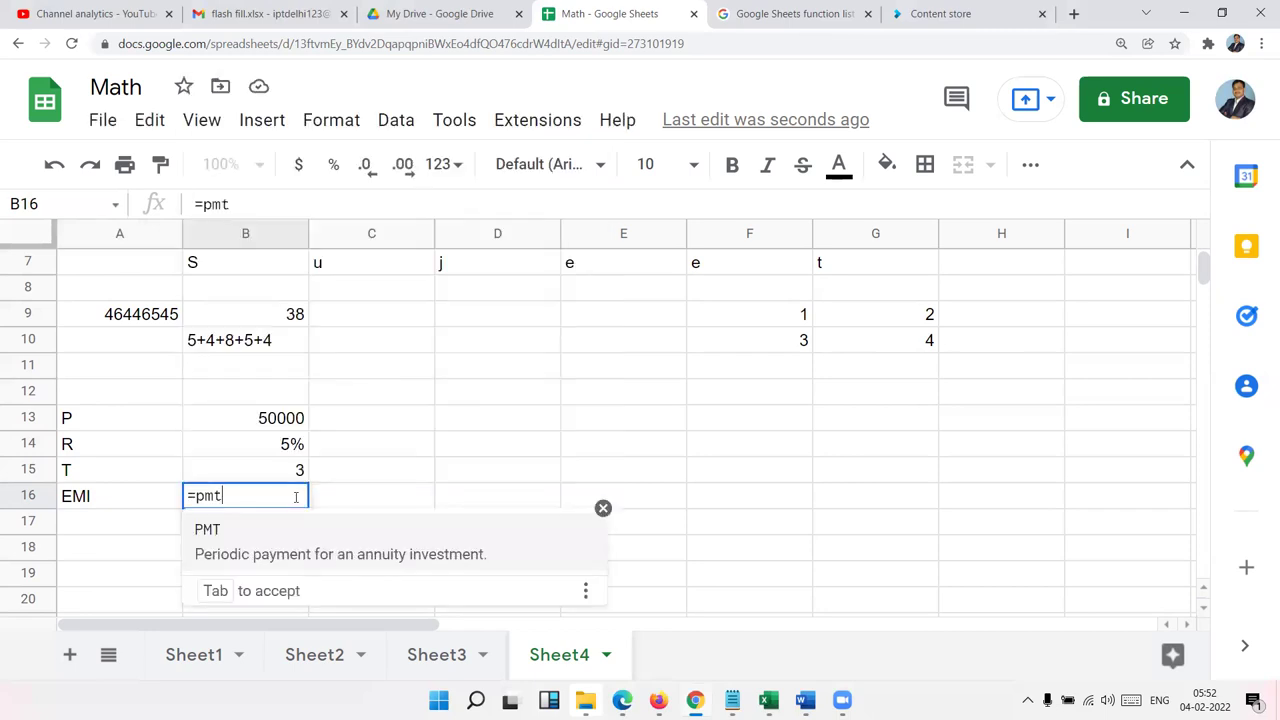
key(Tab)
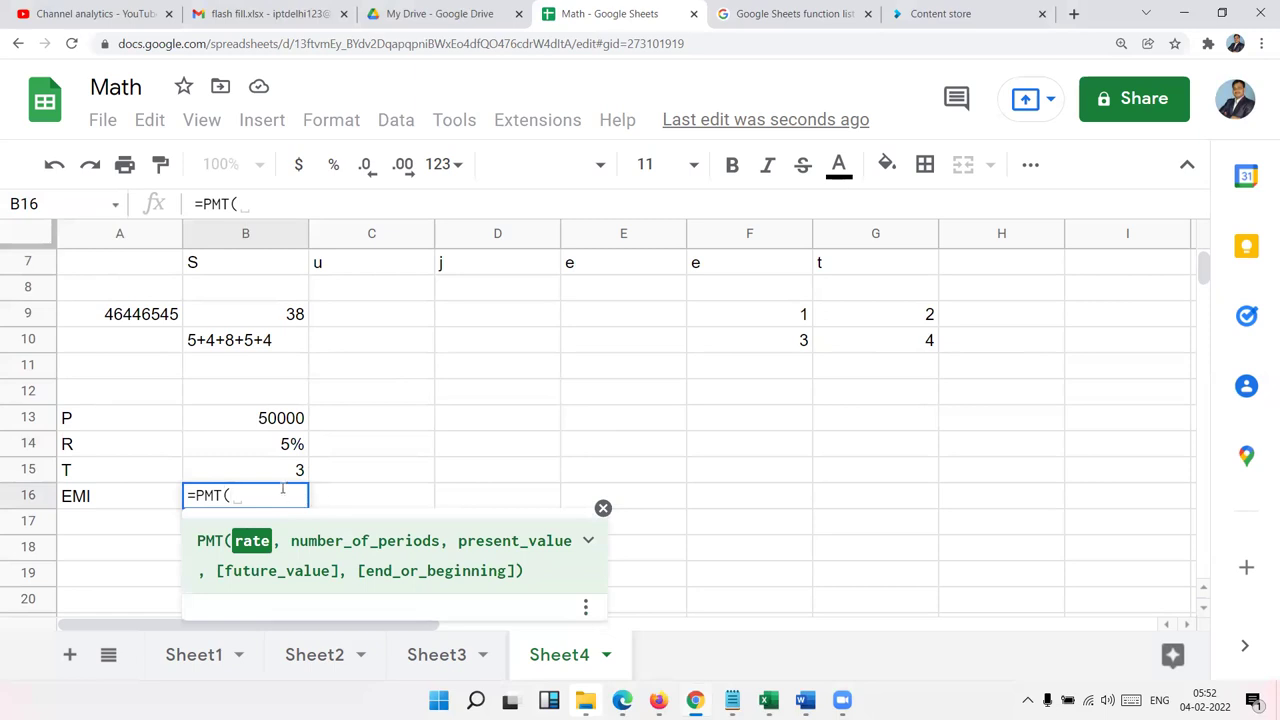
click(270, 449)
text(/12)
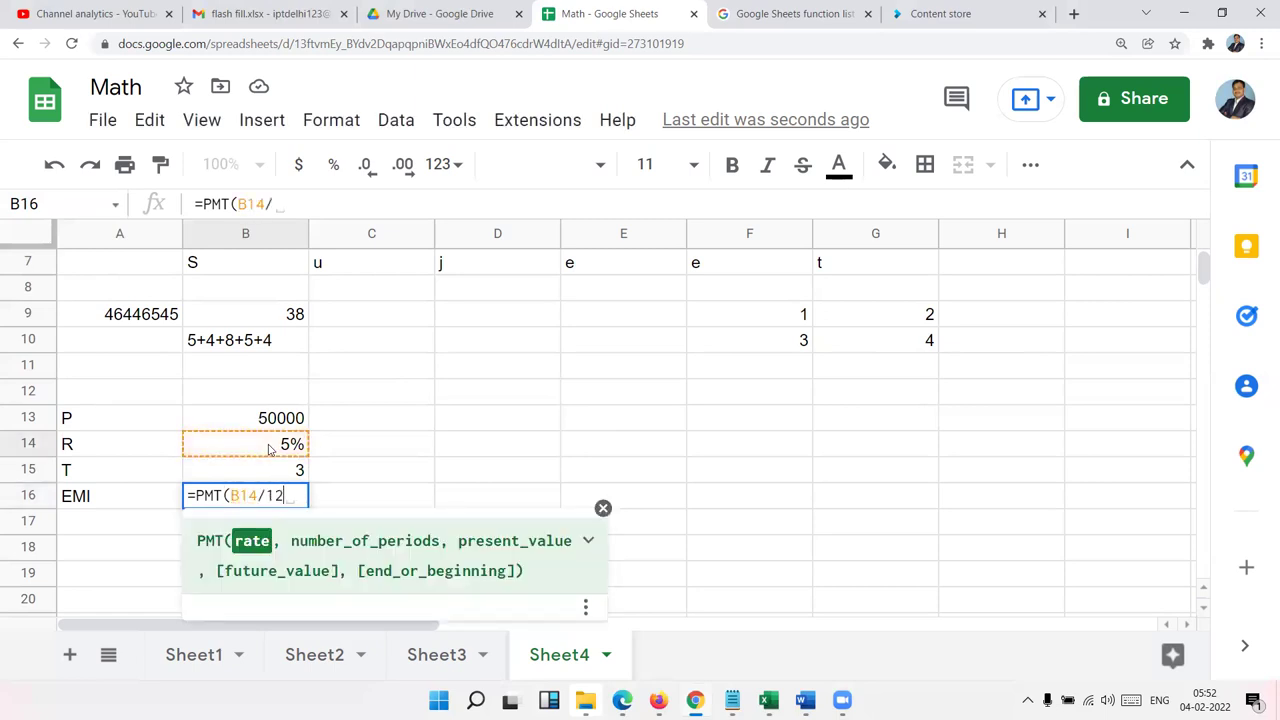
text(,)
key(Up)
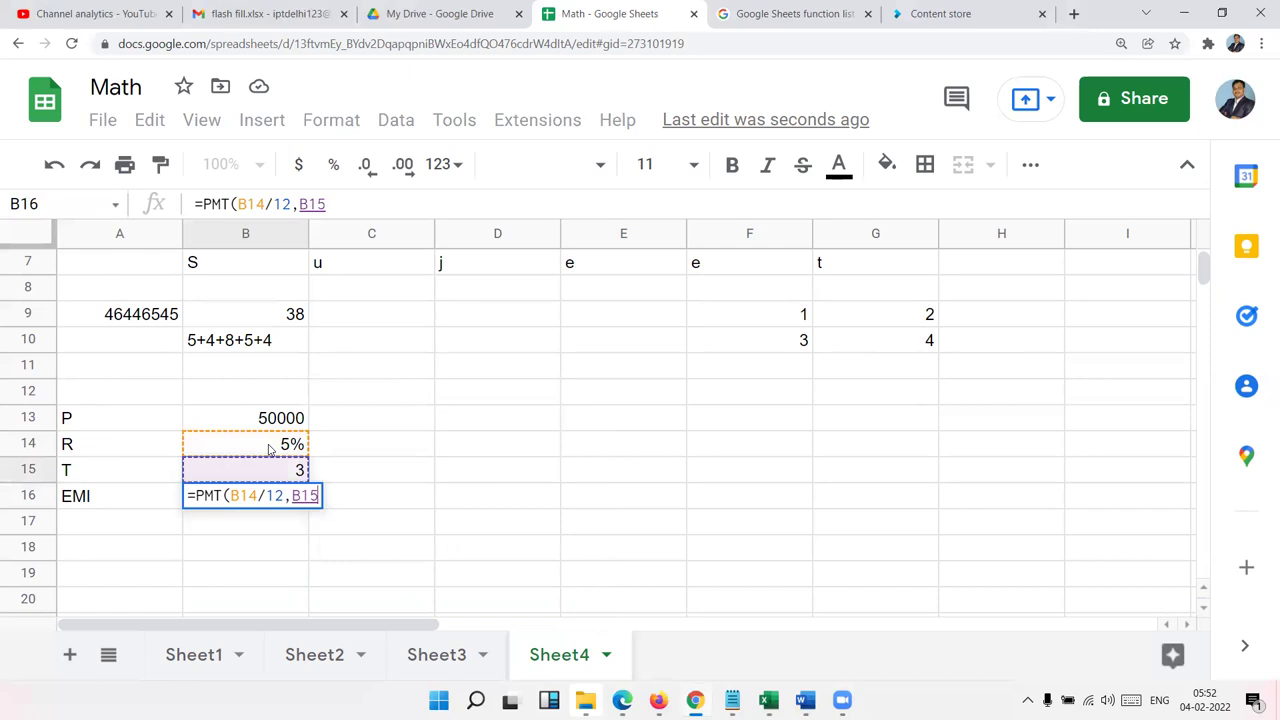
text(*12,)
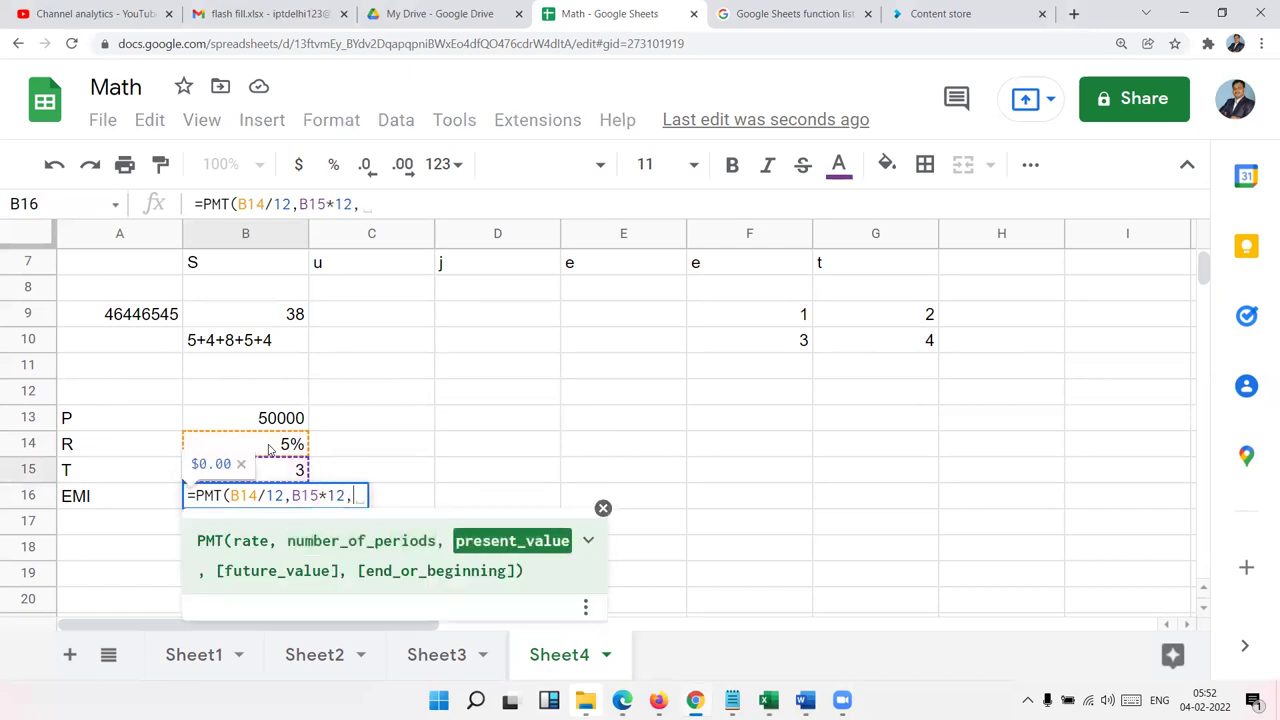
key(Up)
key(Up)
key(Up)
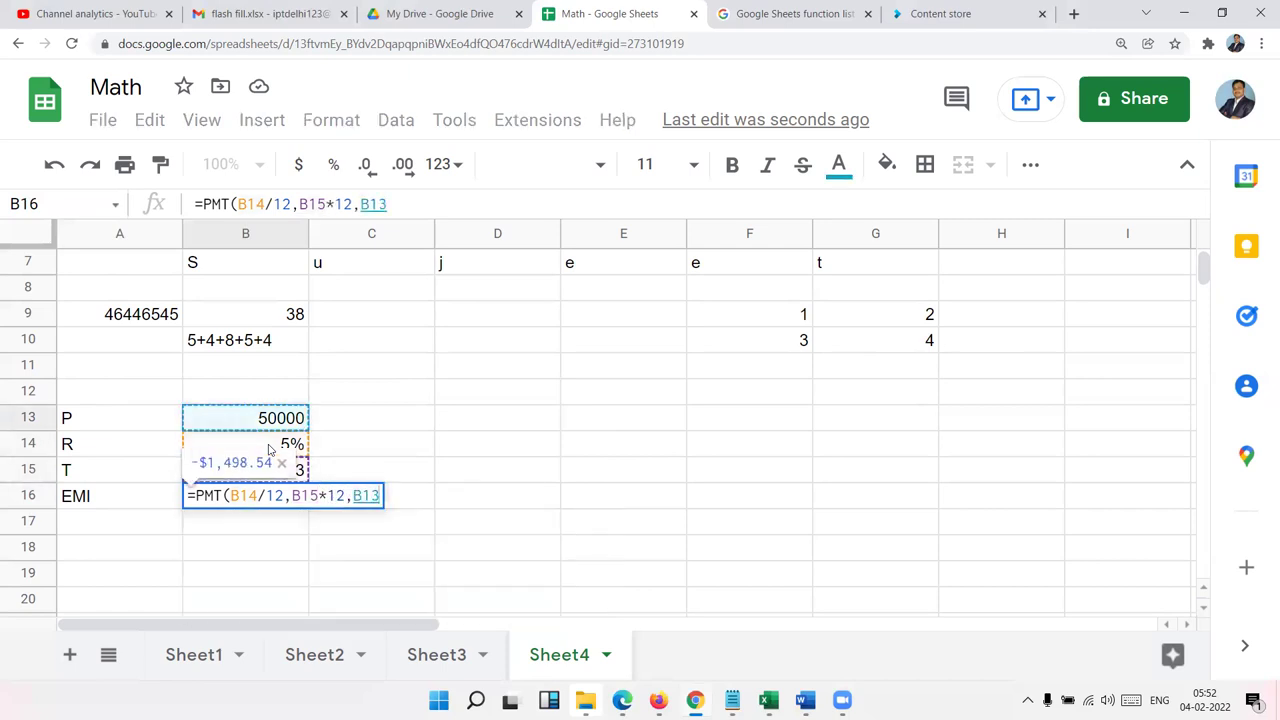
key(Return)
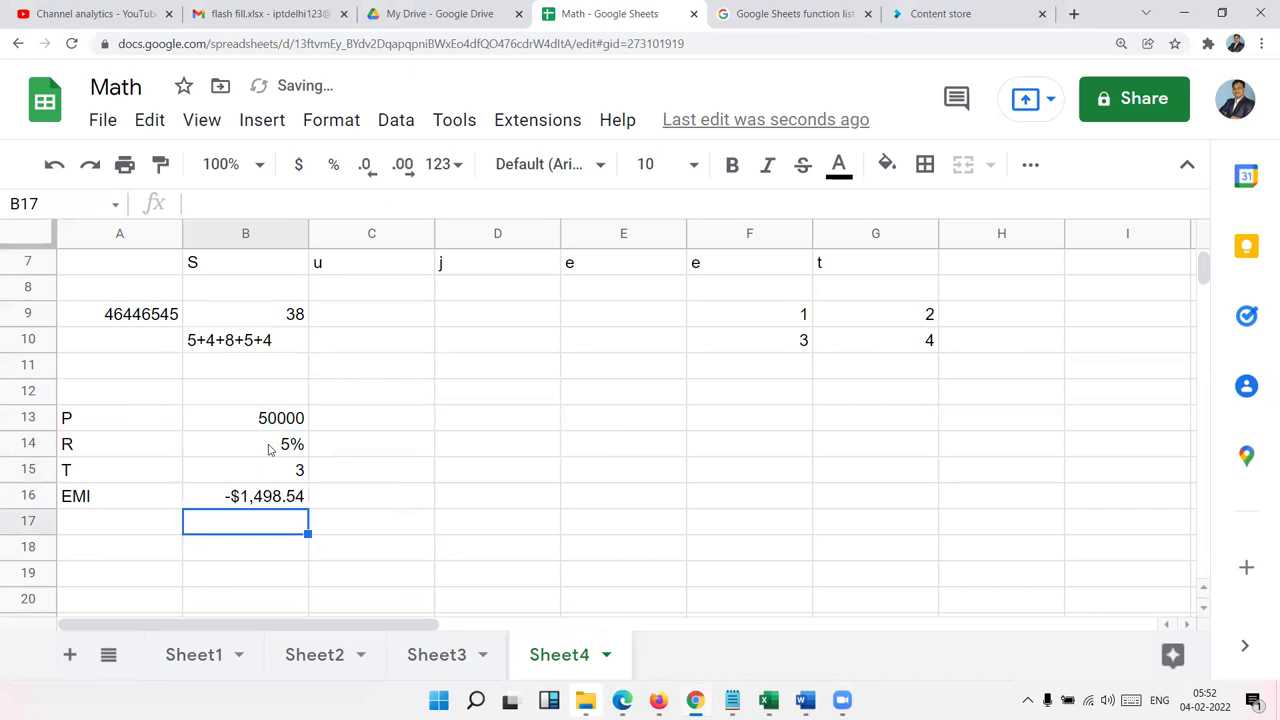
key(Up)
key(Right)
key(Right)
key(Up)
key(Up)
key(Up)
key(Up)
key(Down)
key(Left)
key(Left)
key(Down)
key(Down)
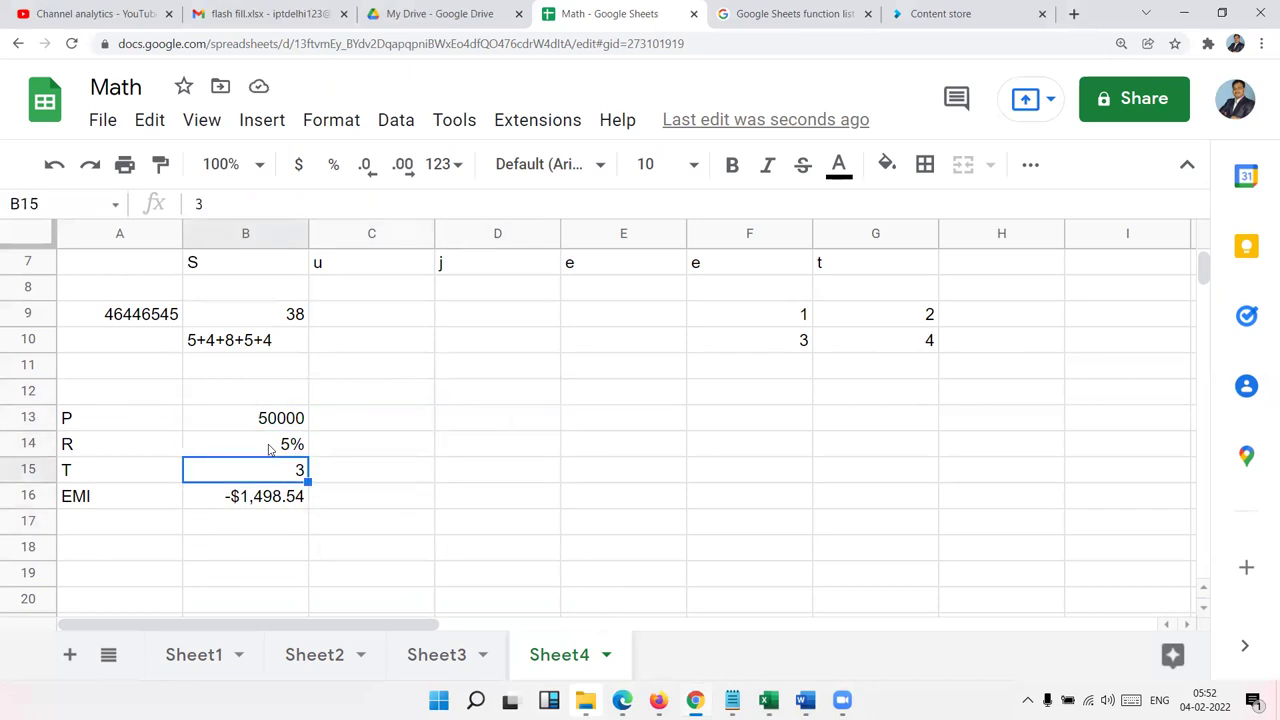
key(Right)
key(Right)
key(Up)
key(Up)
key(Up)
key(Up)
Step: Put 20 in D11 and =D11*B16 in E11, giving -$29,970.90
text(20)
key(Tab)
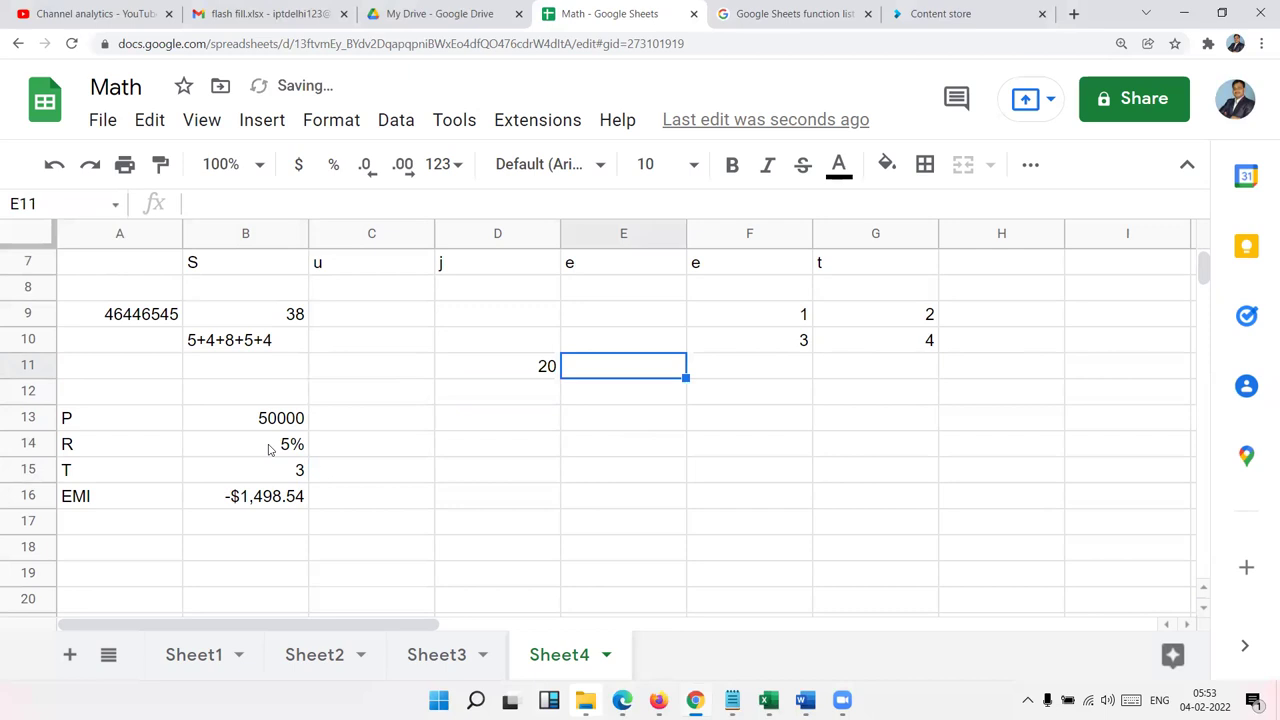
text(=)
key(Left)
text(*)
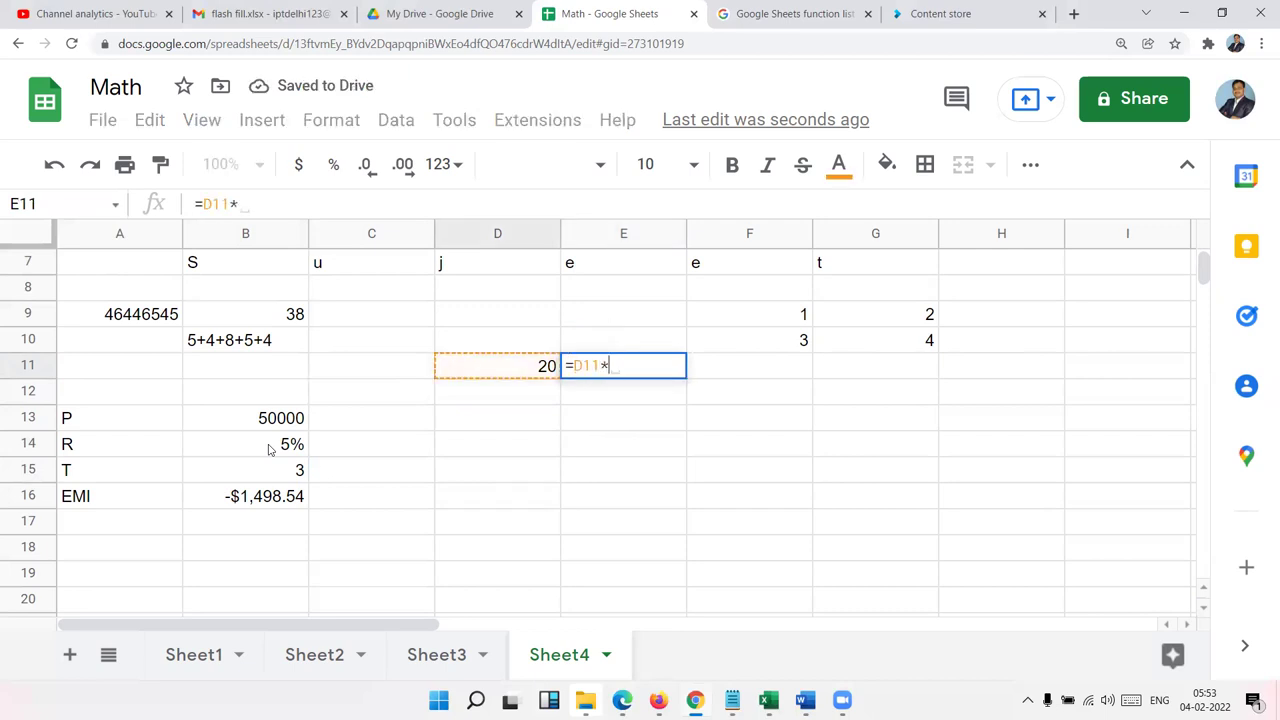
click(263, 505)
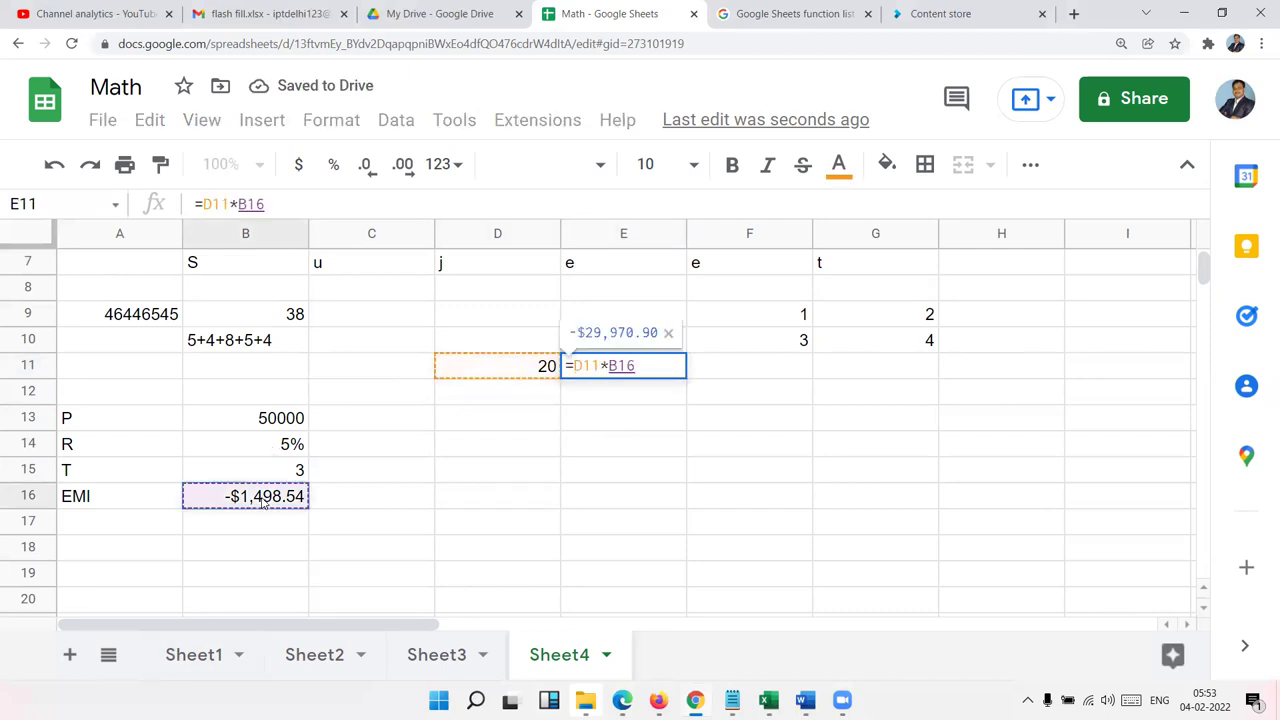
key(Return)
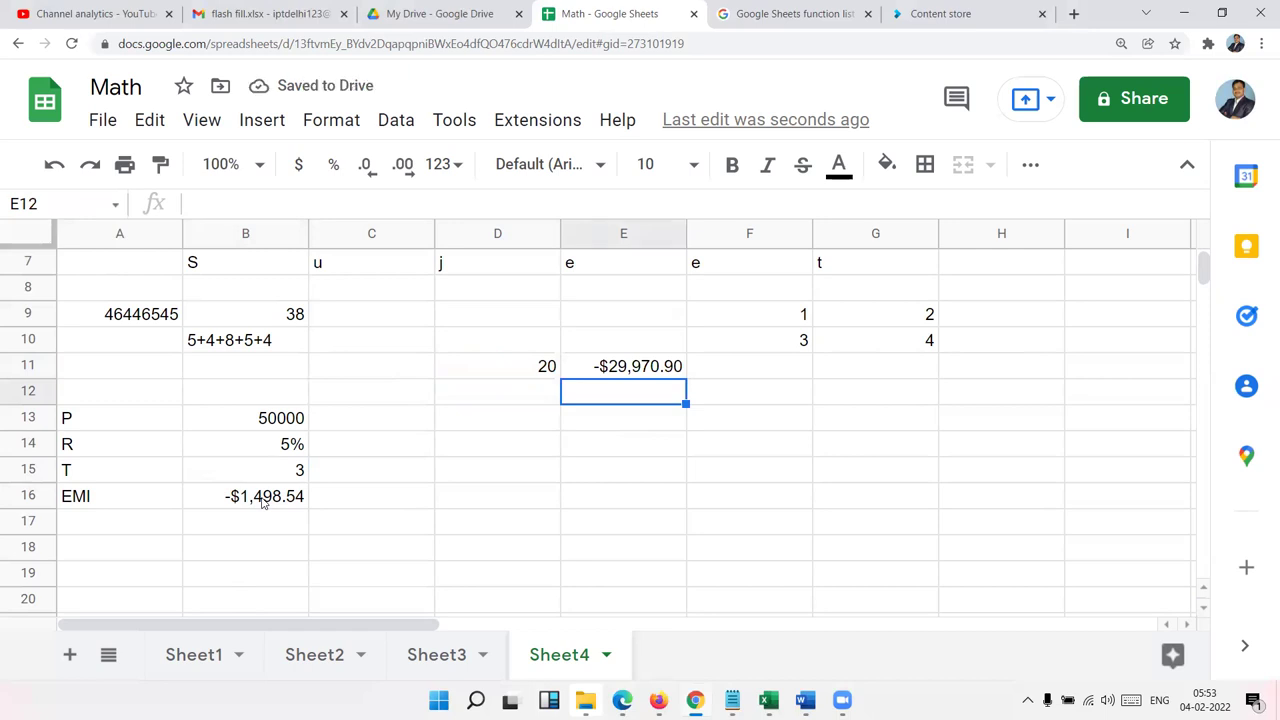
key(Up)
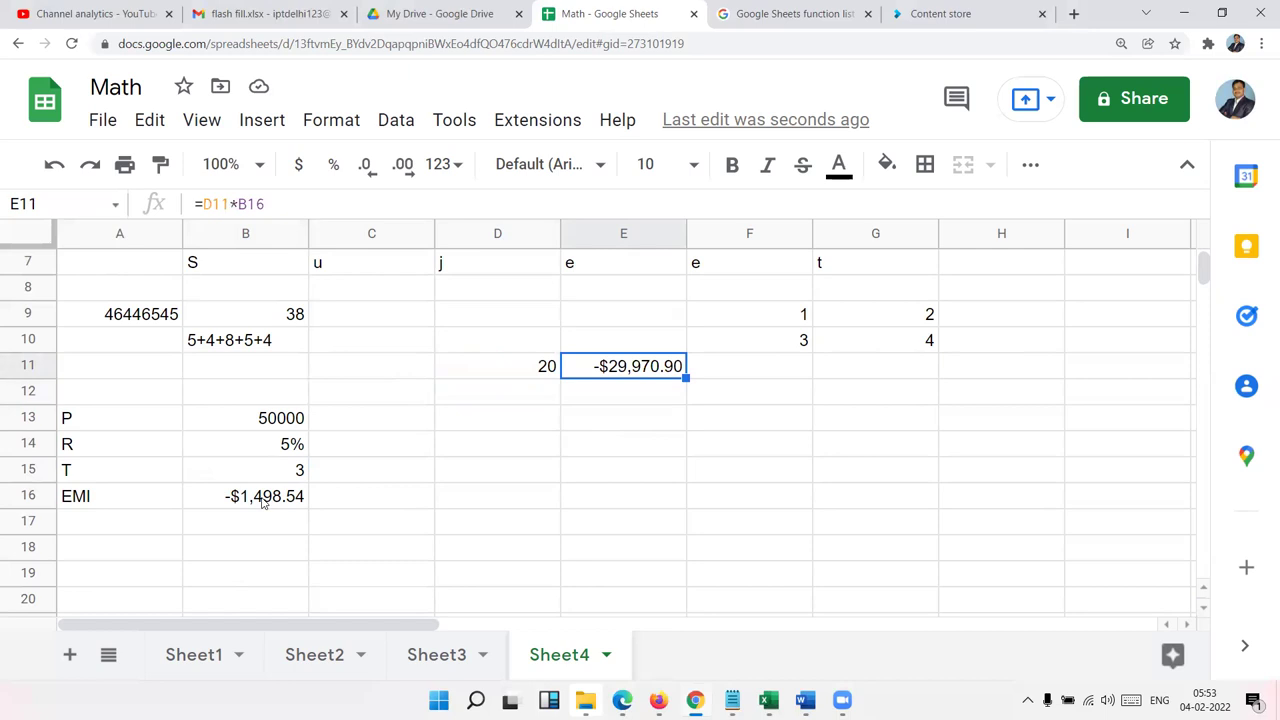
Step: Enter 20 in cell C13
key(Down)
key(Left)
key(Left)
key(Down)
key(Down)
key(Down)
key(Down)
key(Left)
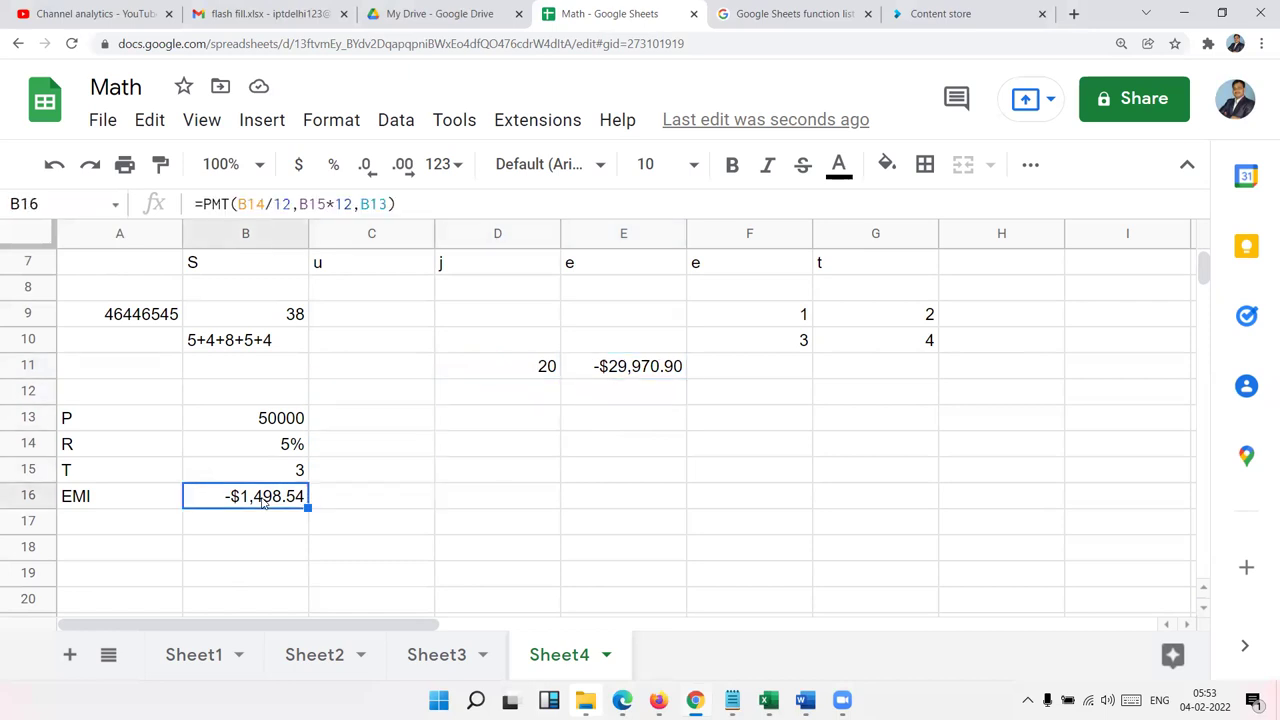
key(Right)
key(Right)
key(Up)
key(Up)
key(Up)
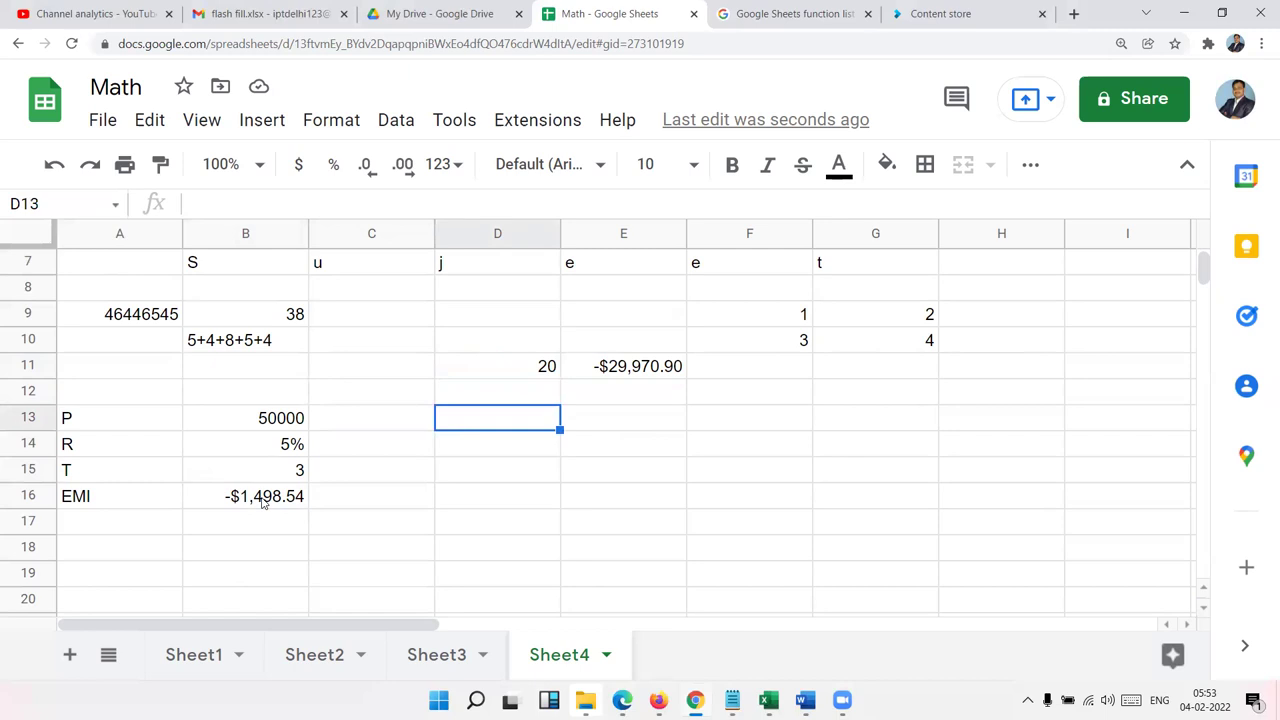
key(Left)
text(20)
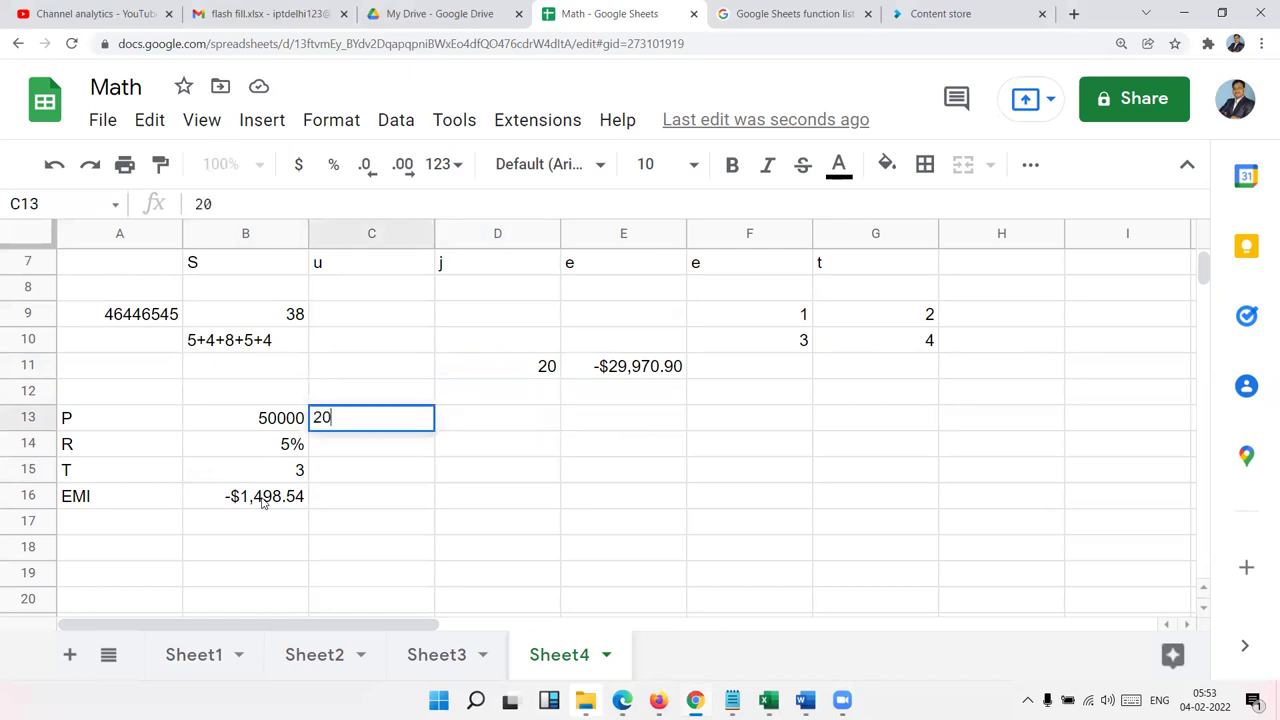
key(Tab)
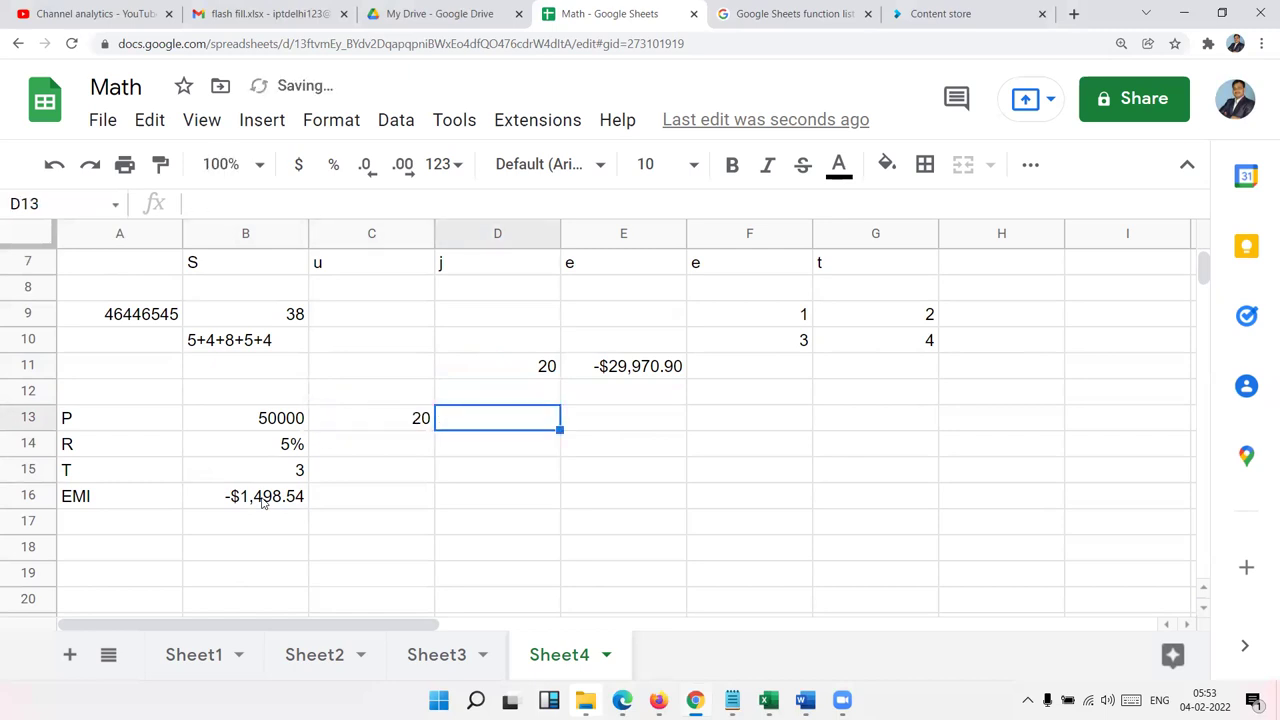
Step: Add the headings I, P and T across D12:F12
key(Up)
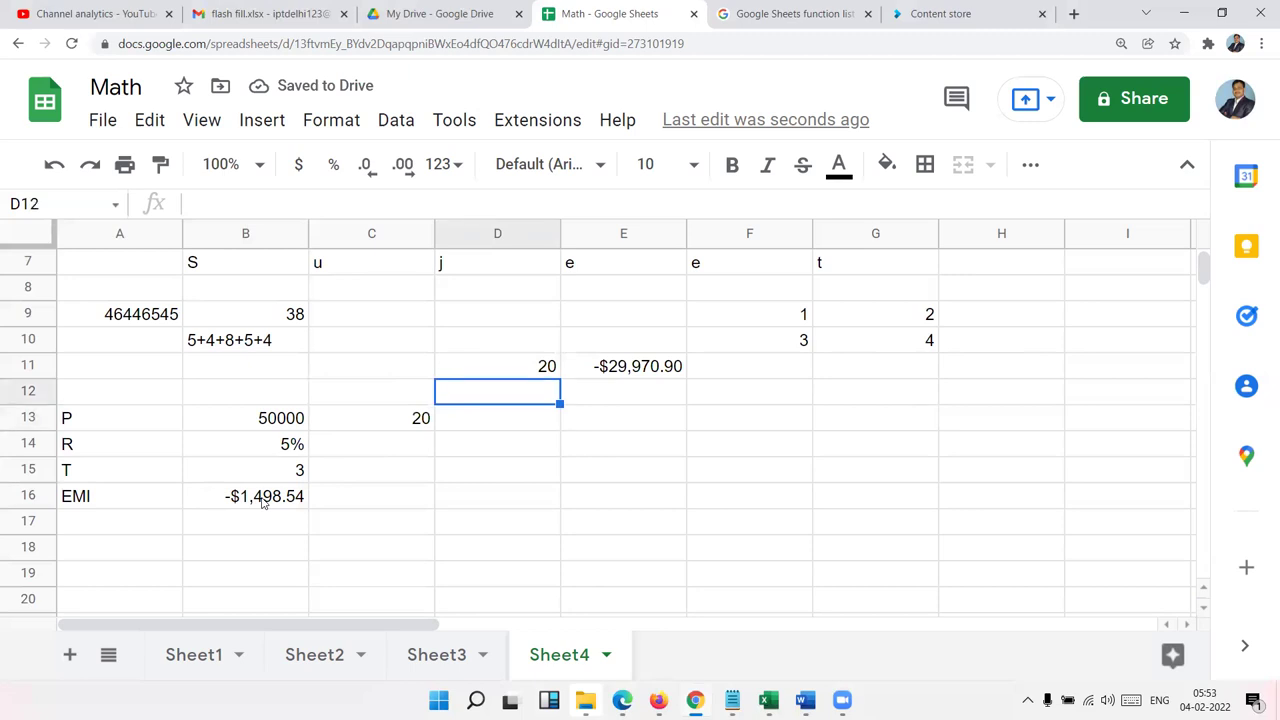
key(Return)
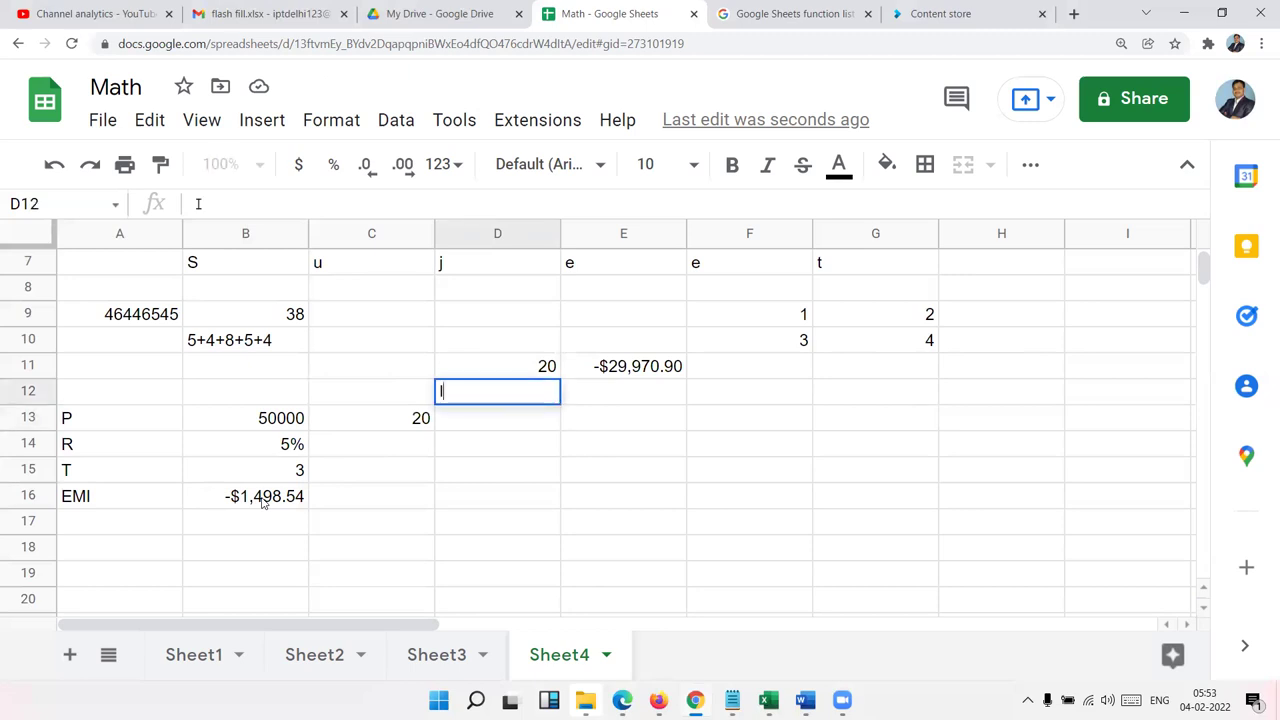
key(Tab)
text(P)
key(Tab)
text(T)
key(Return)
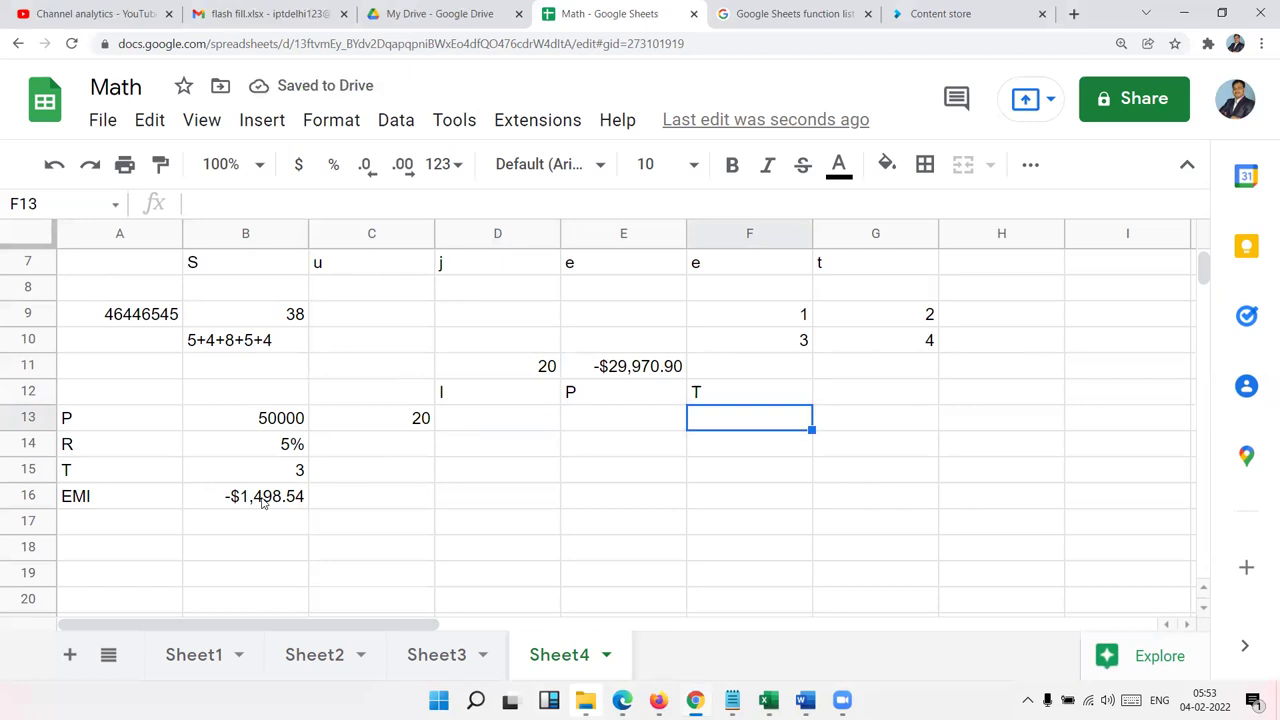
key(Left)
key(Left)
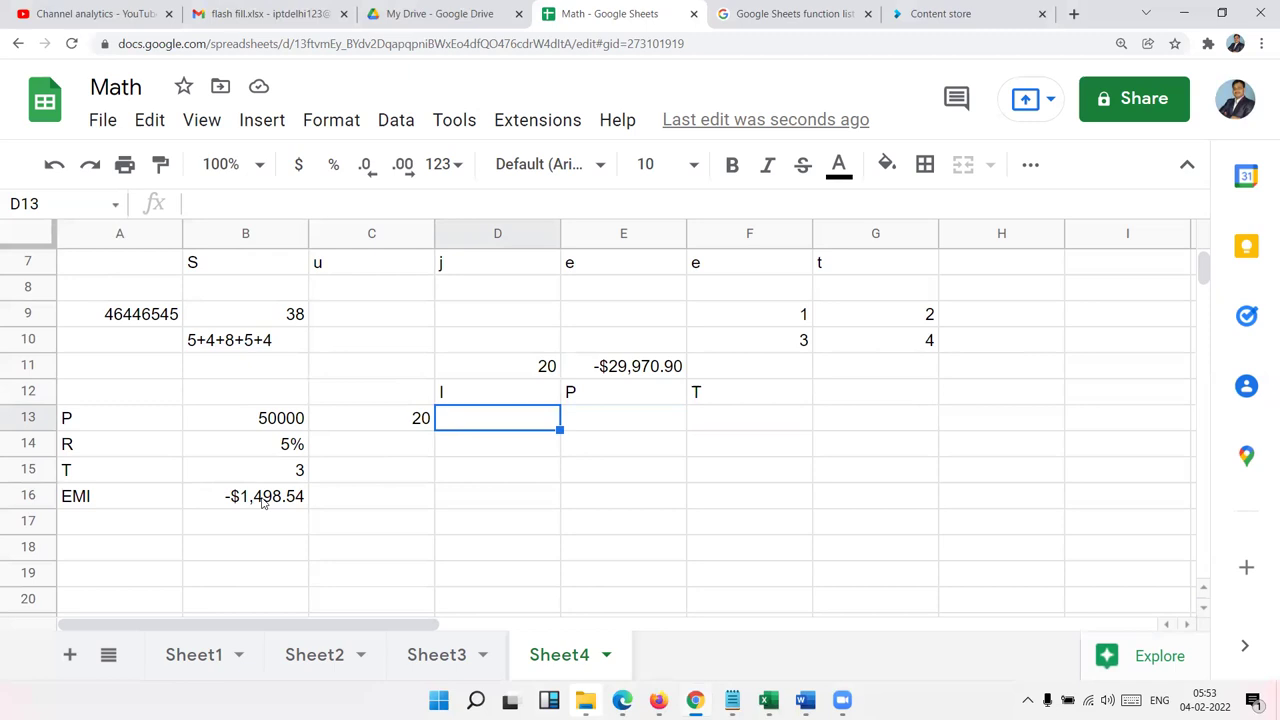
Step: Start an IPMT formula in D13 with the monthly rate B14/12
text(=)
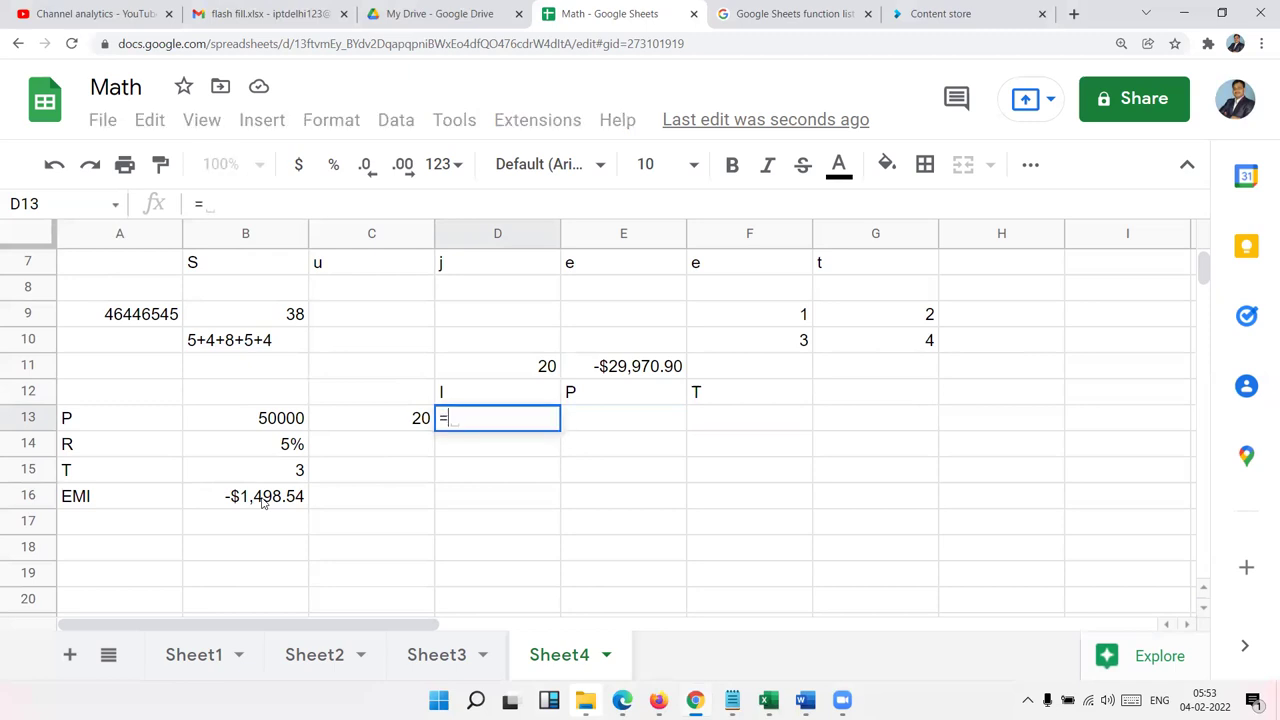
text(i)
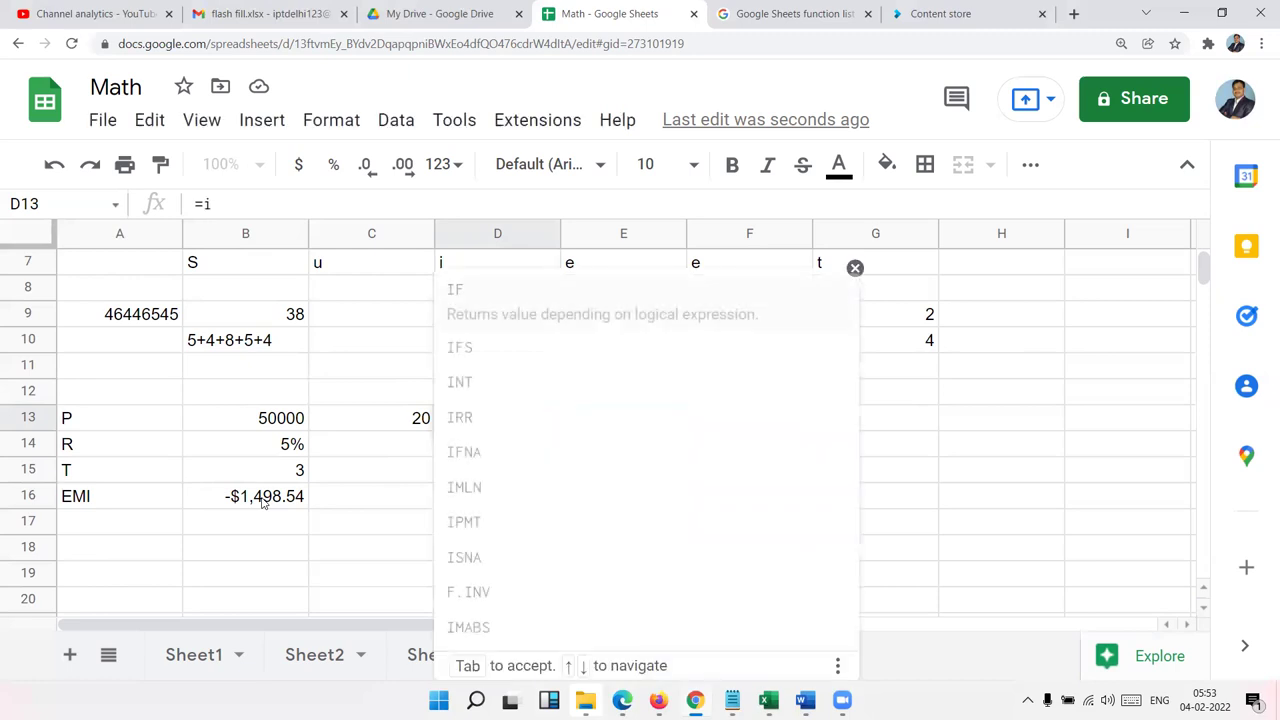
text(p)
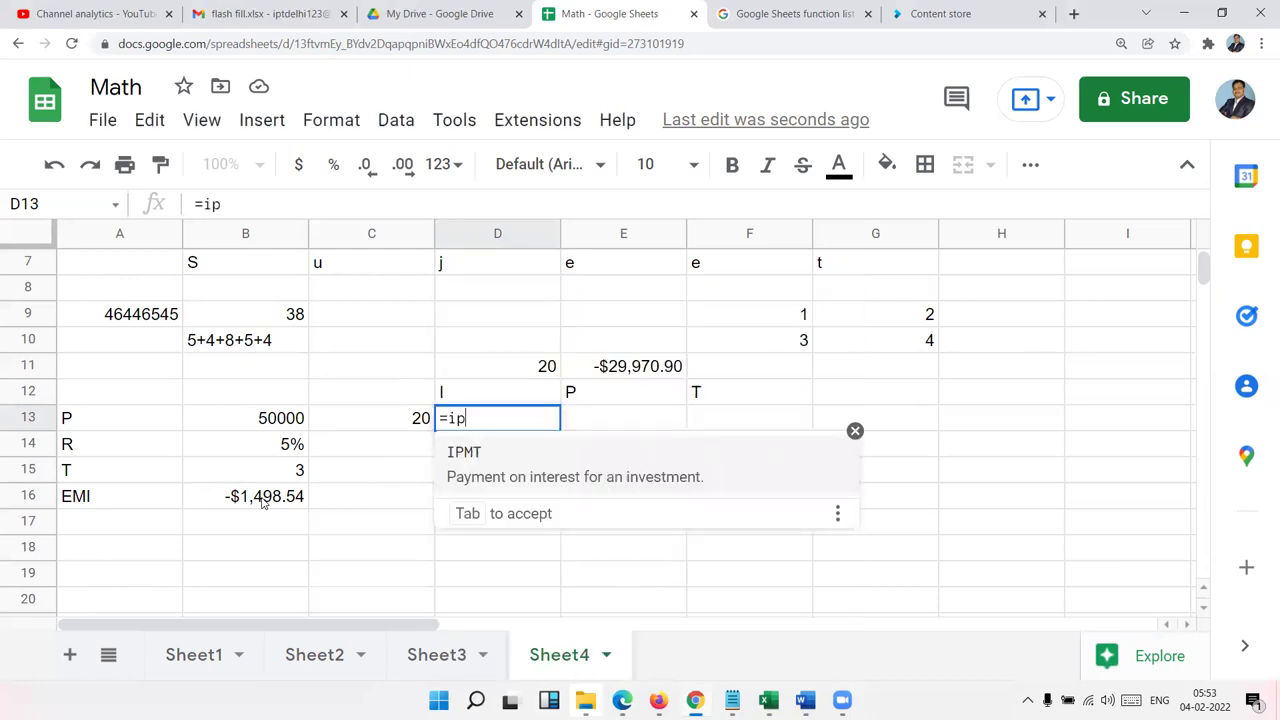
key(Tab)
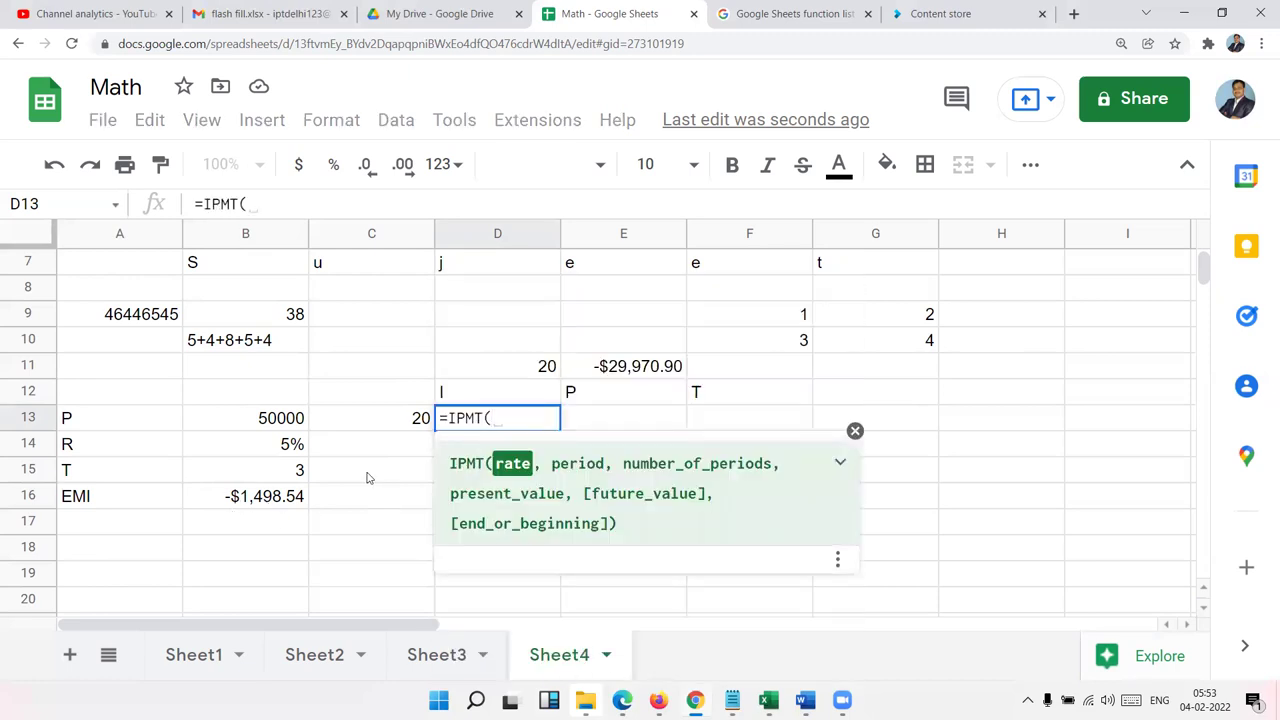
click(270, 454)
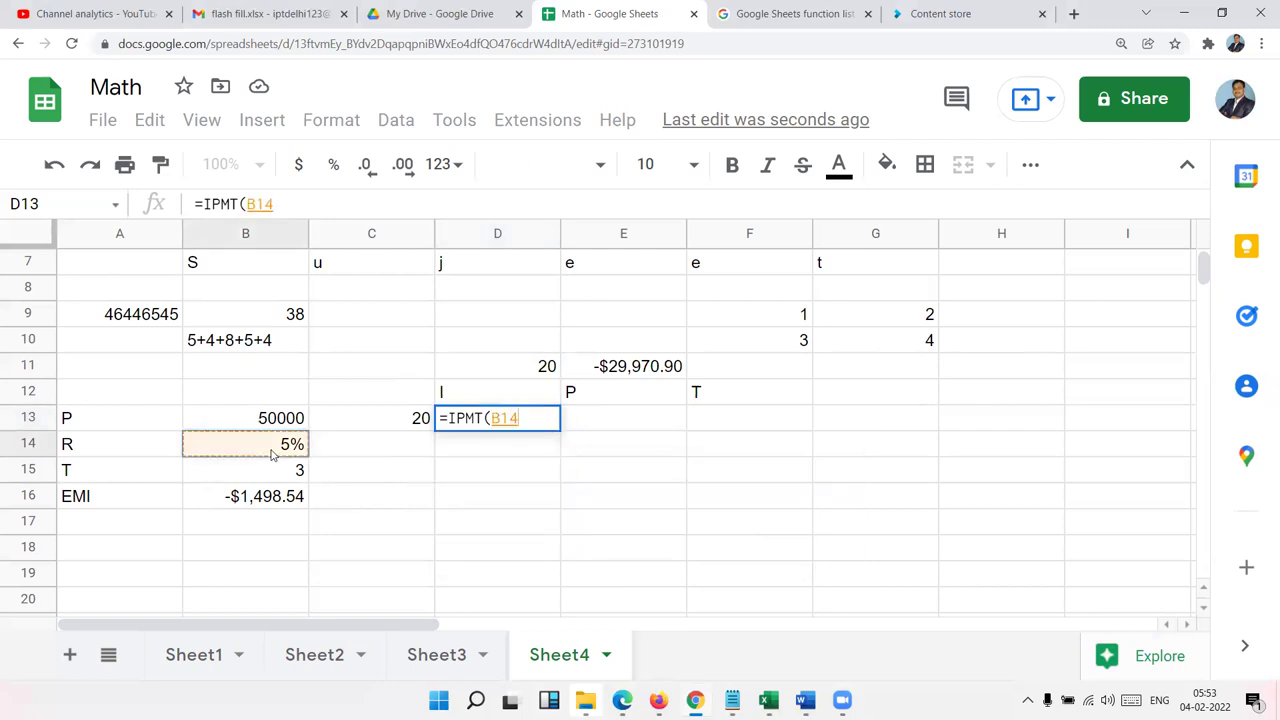
text(/12,)
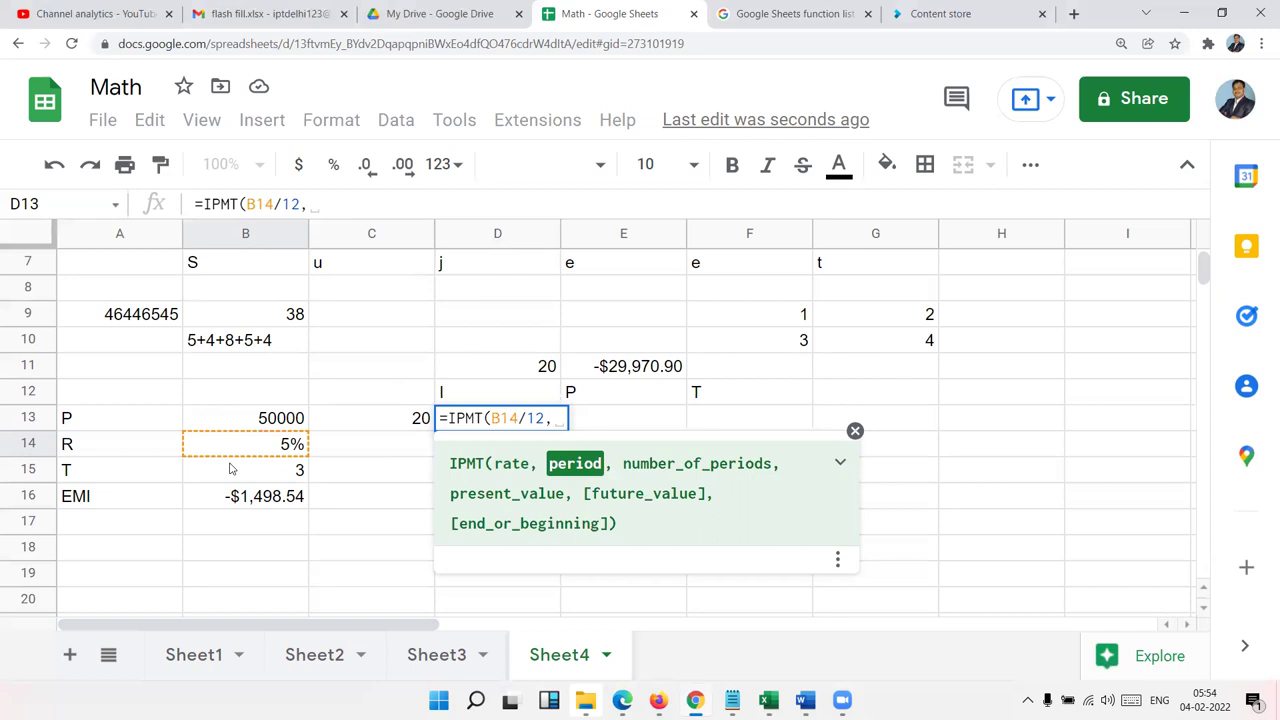
Step: Try a typed period list {1,2,3,4,5}, then switch to SEQUENCE as the period argument
text(S)
key(BackSpace)
text({)
text(1234)
key(BackSpace)
key(BackSpace)
key(BackSpace)
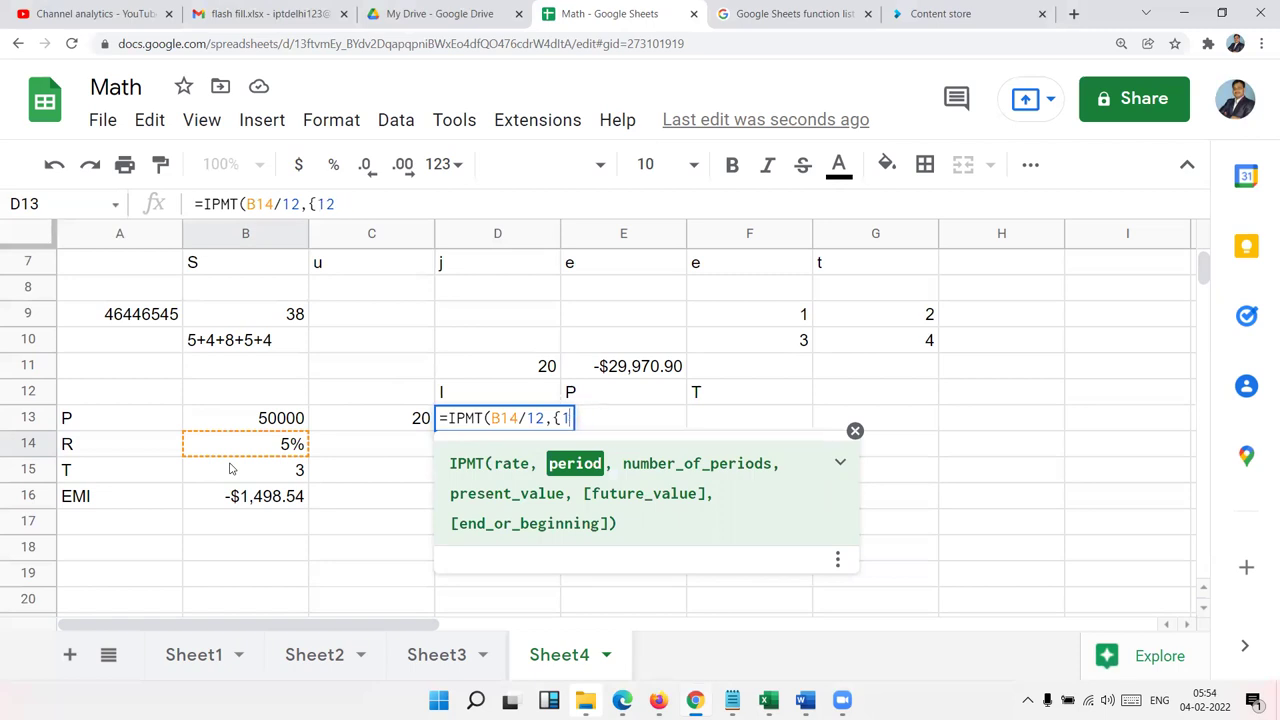
text(,2,3,4,5)
key(BackSpace)
key(BackSpace)
key(BackSpace)
key(BackSpace)
key(BackSpace)
key(BackSpace)
key(BackSpace)
key(BackSpace)
key(BackSpace)
key(BackSpace)
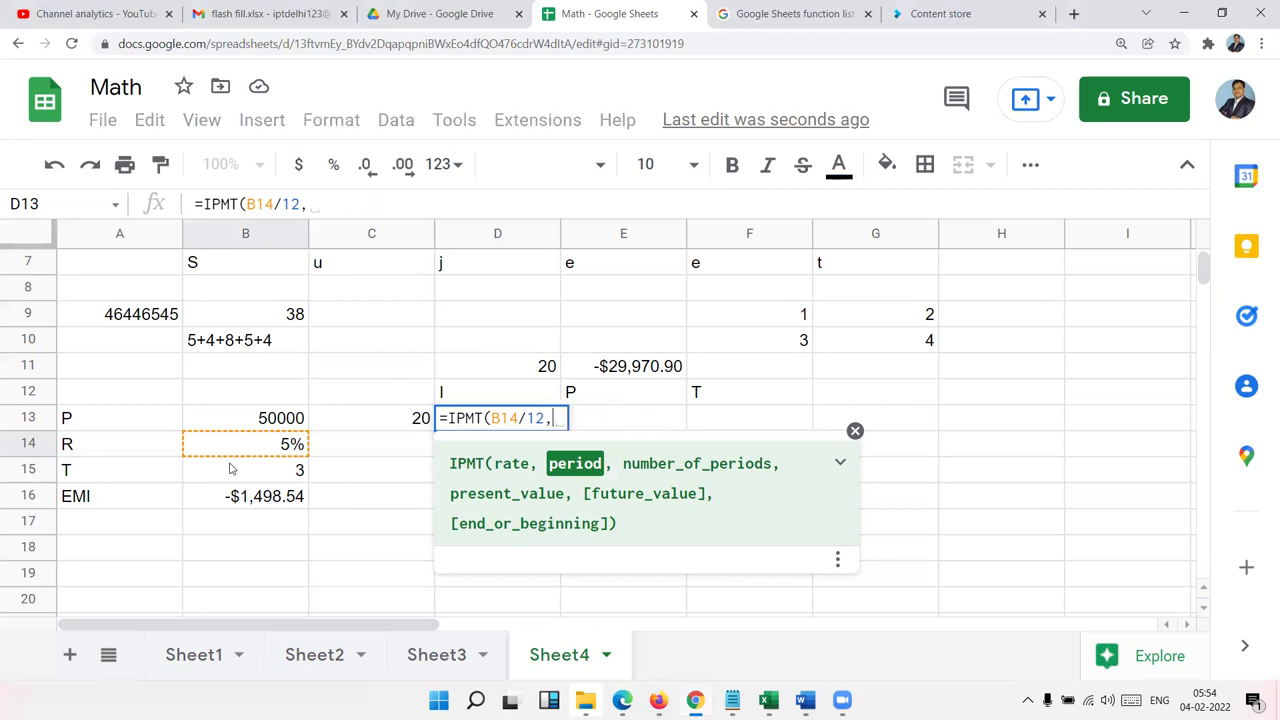
text(se)
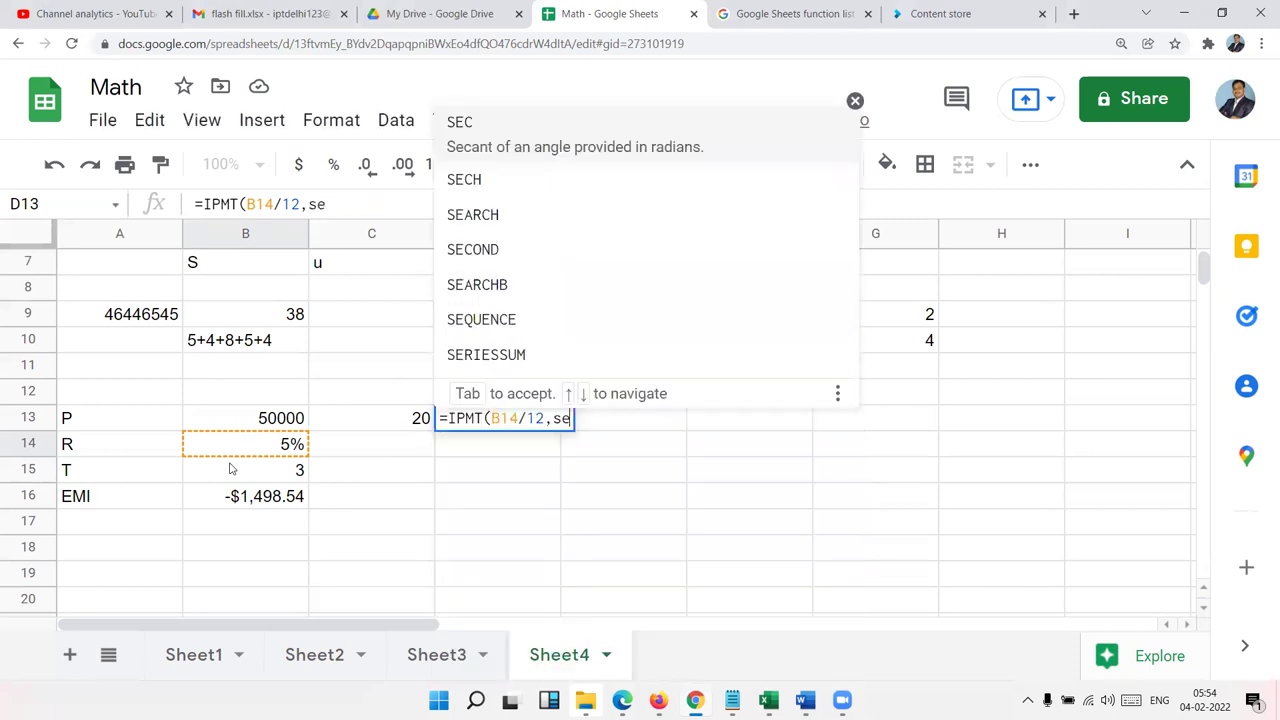
key(Down)
key(Down)
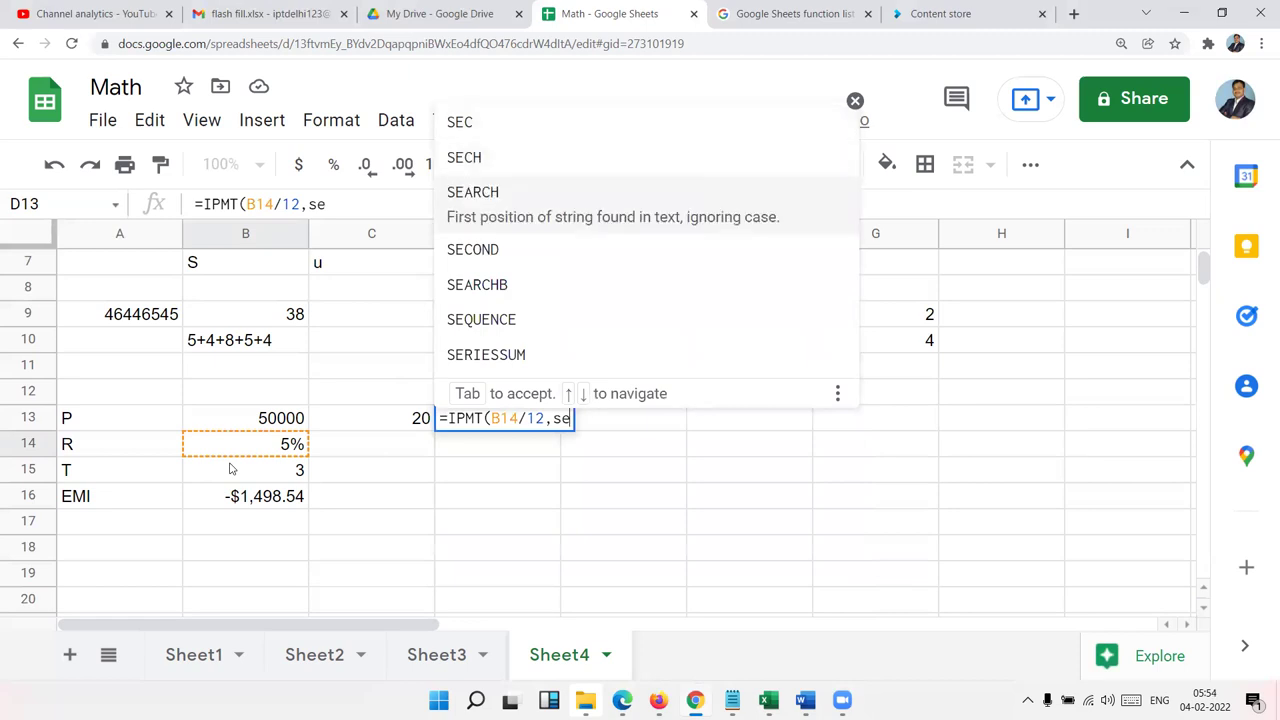
key(Down)
key(Down)
key(Down)
key(Tab)
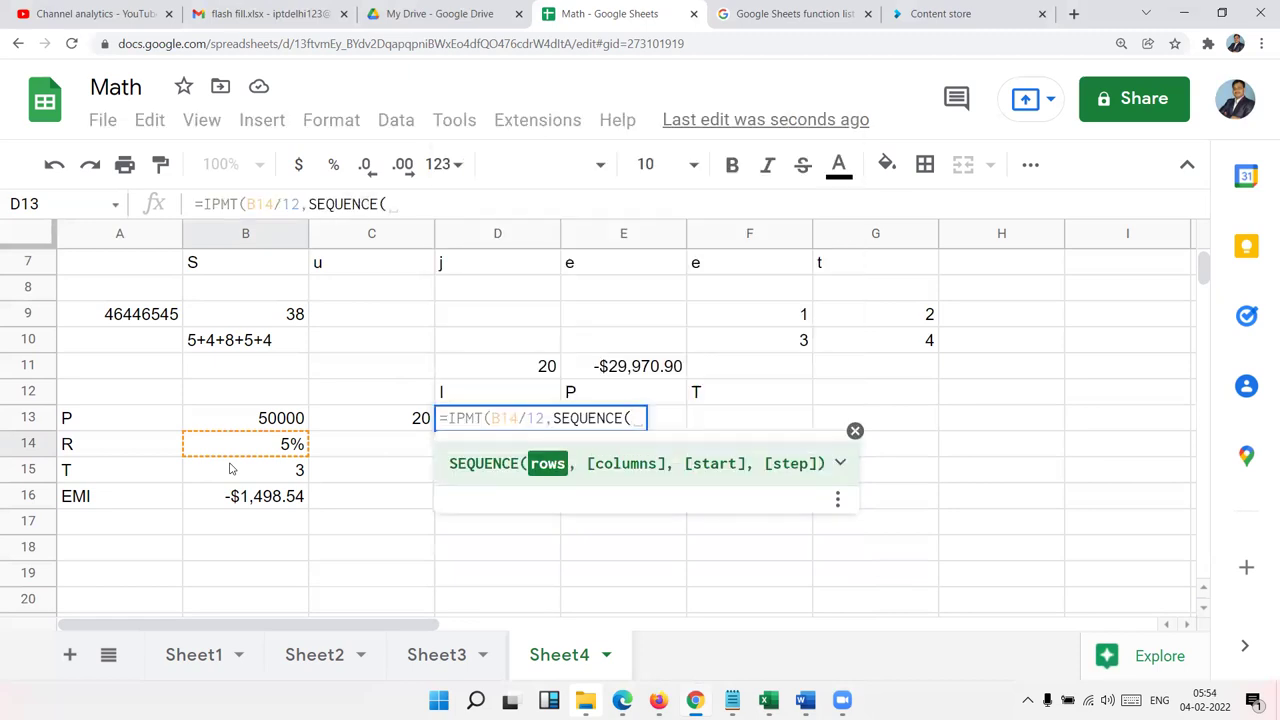
Step: Complete D13 as =IPMT(B14/12,SEQUENCE(20,1,1,1),B15*12,B13), previewing -$208.33
text(1)
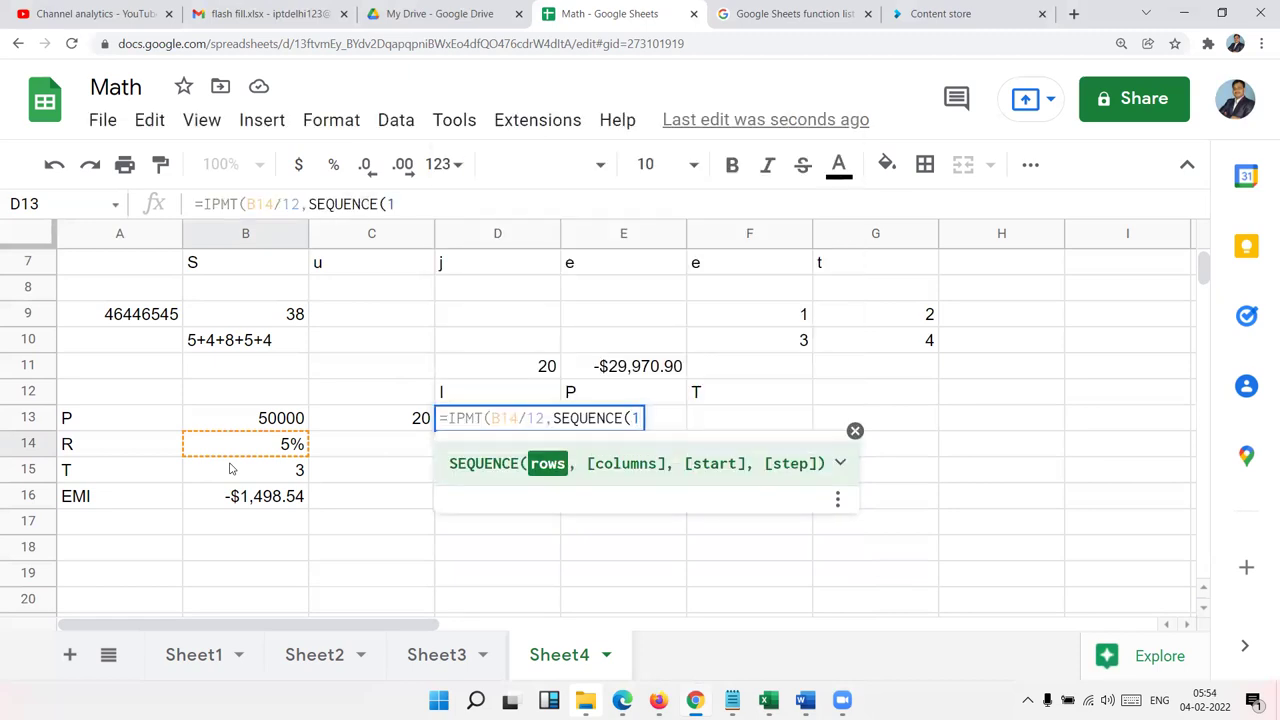
key(BackSpace)
text(20,)
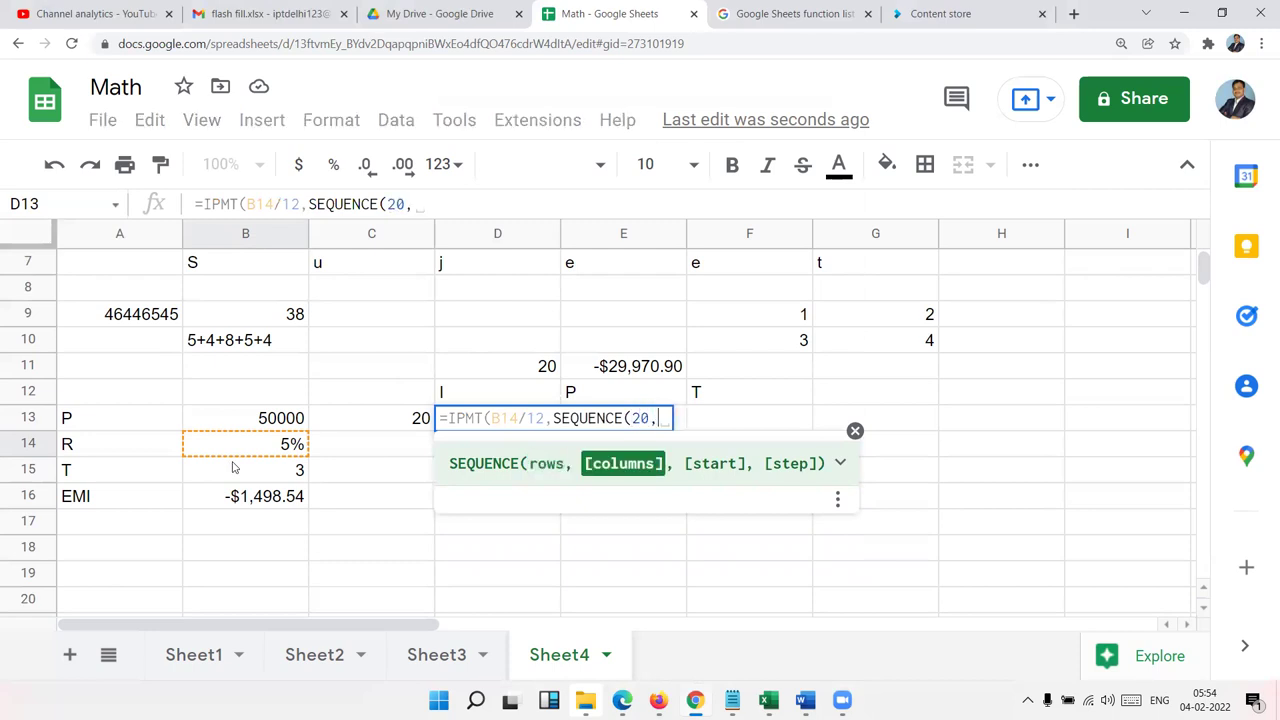
text(1,1,)
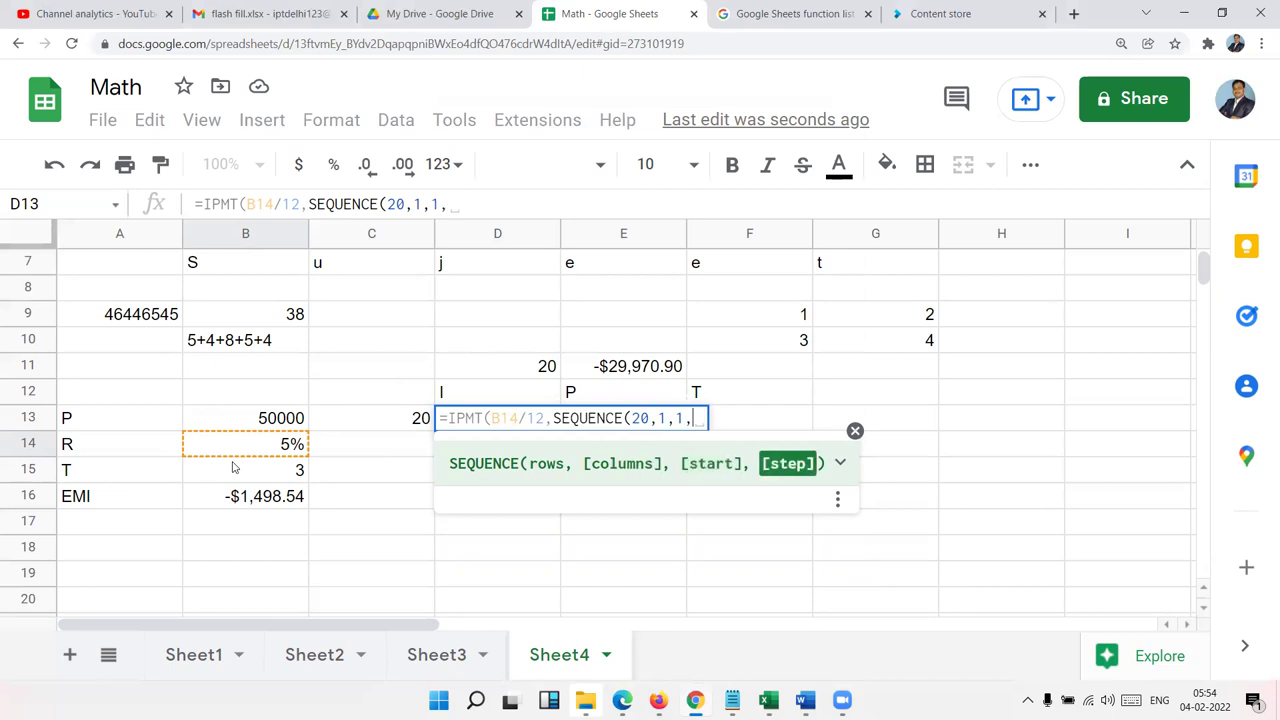
text(1)
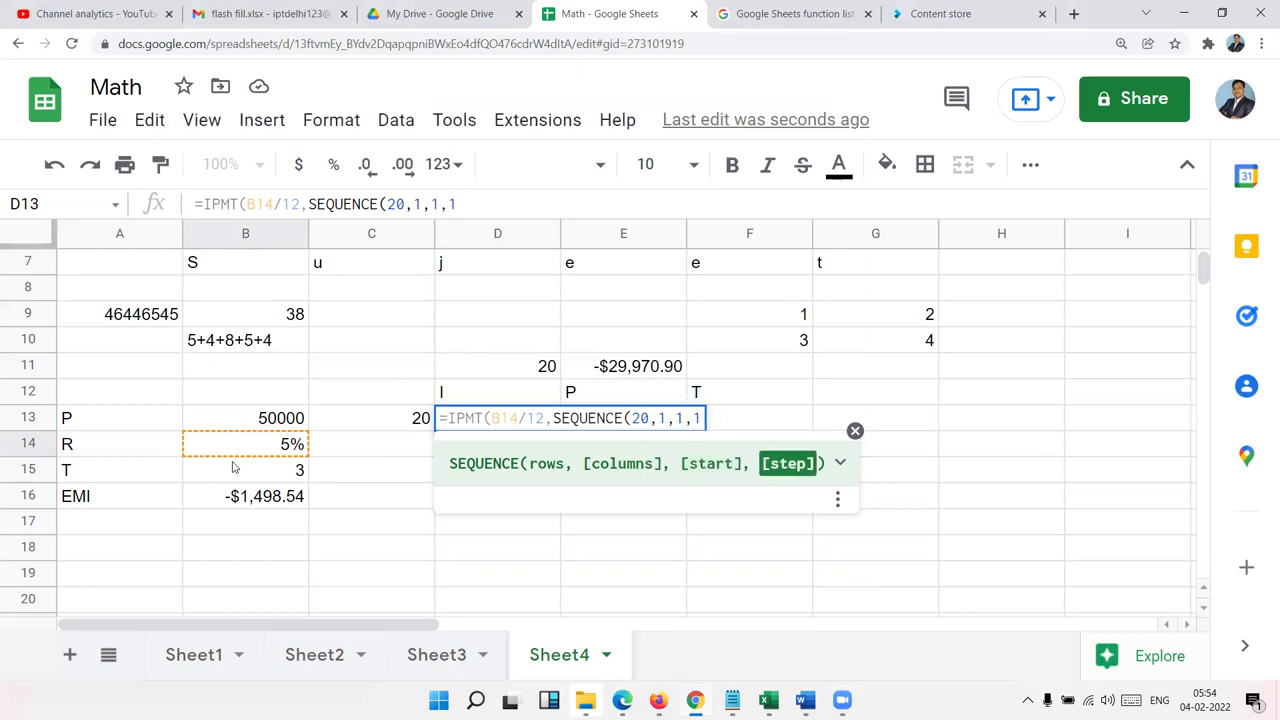
text())
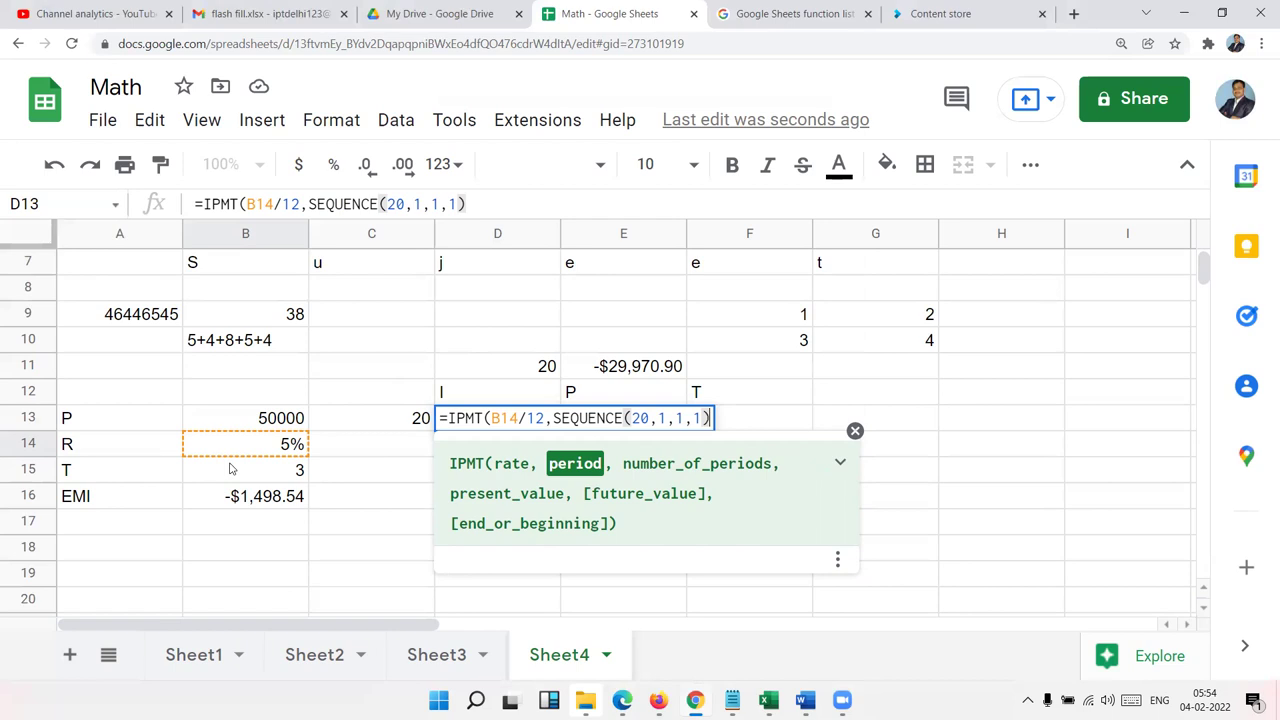
text(,)
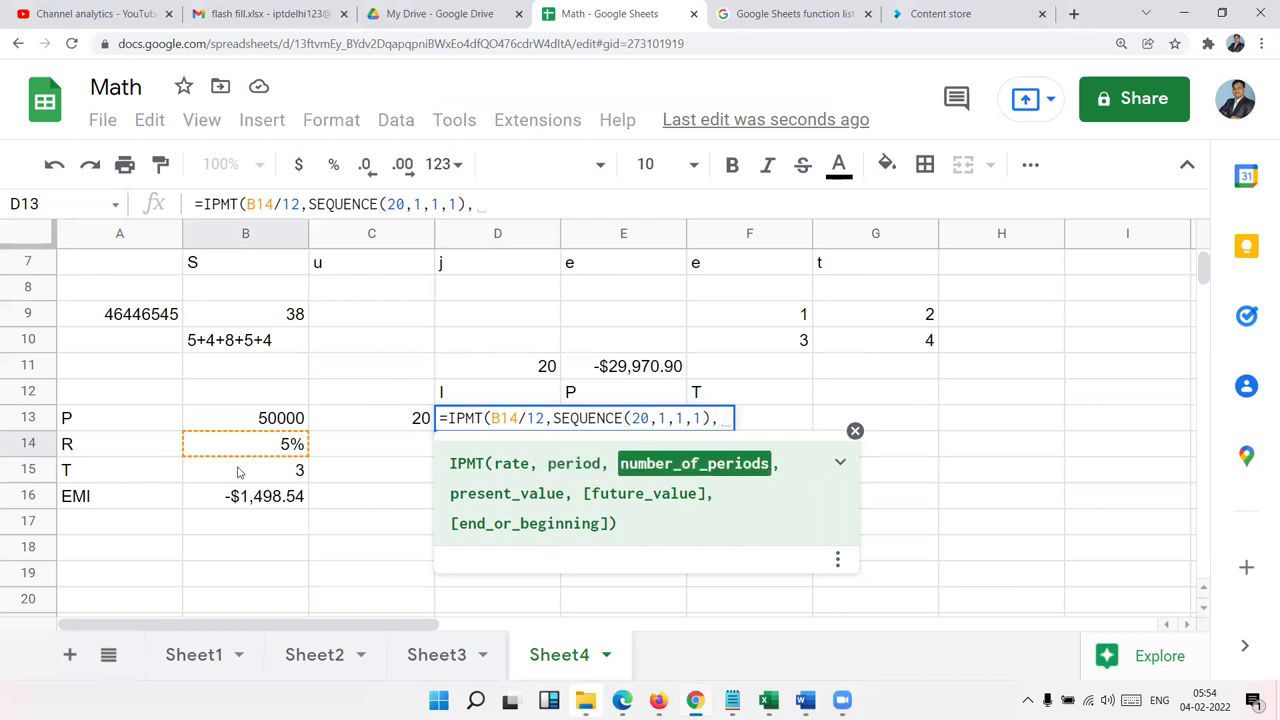
click(240, 473)
text(*)
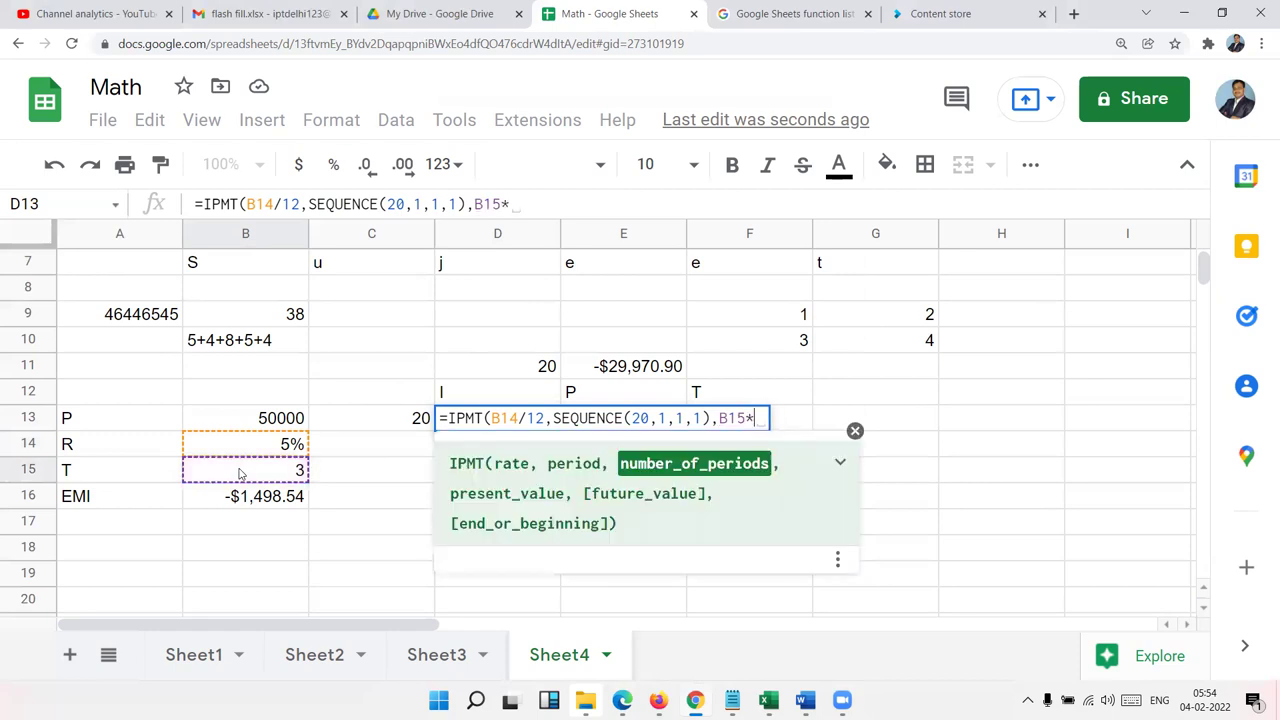
text(12,)
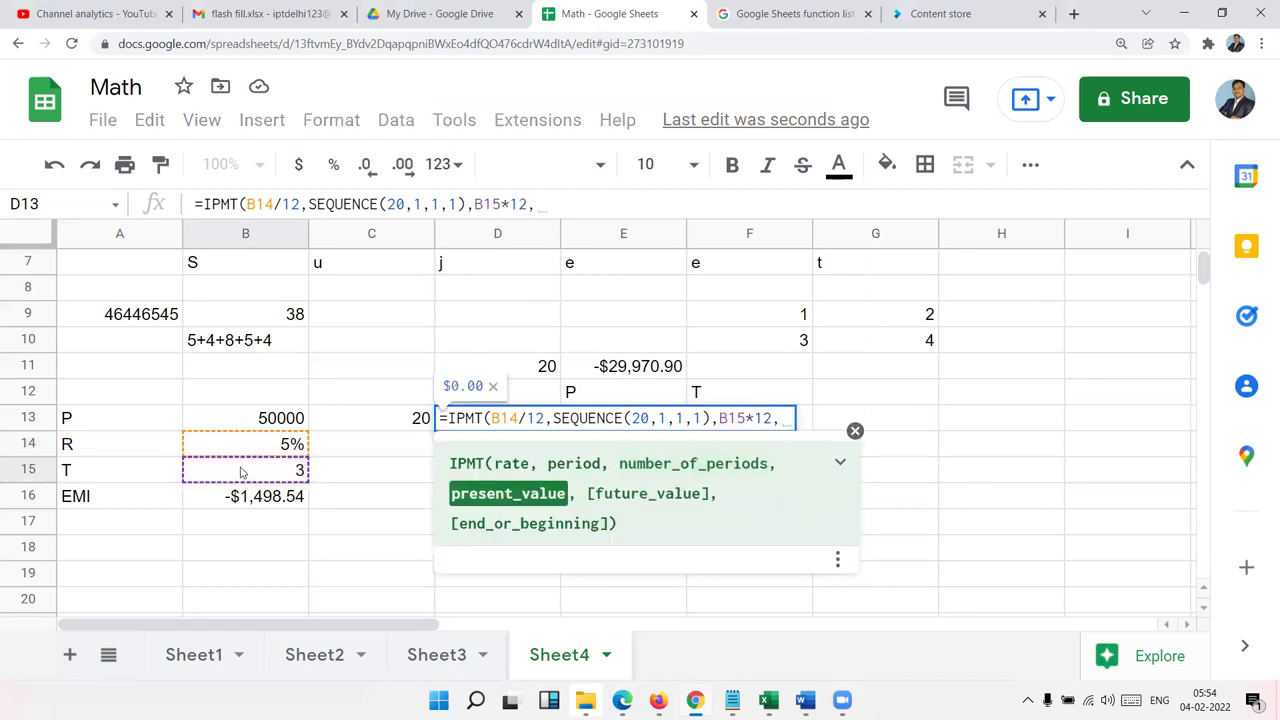
click(262, 421)
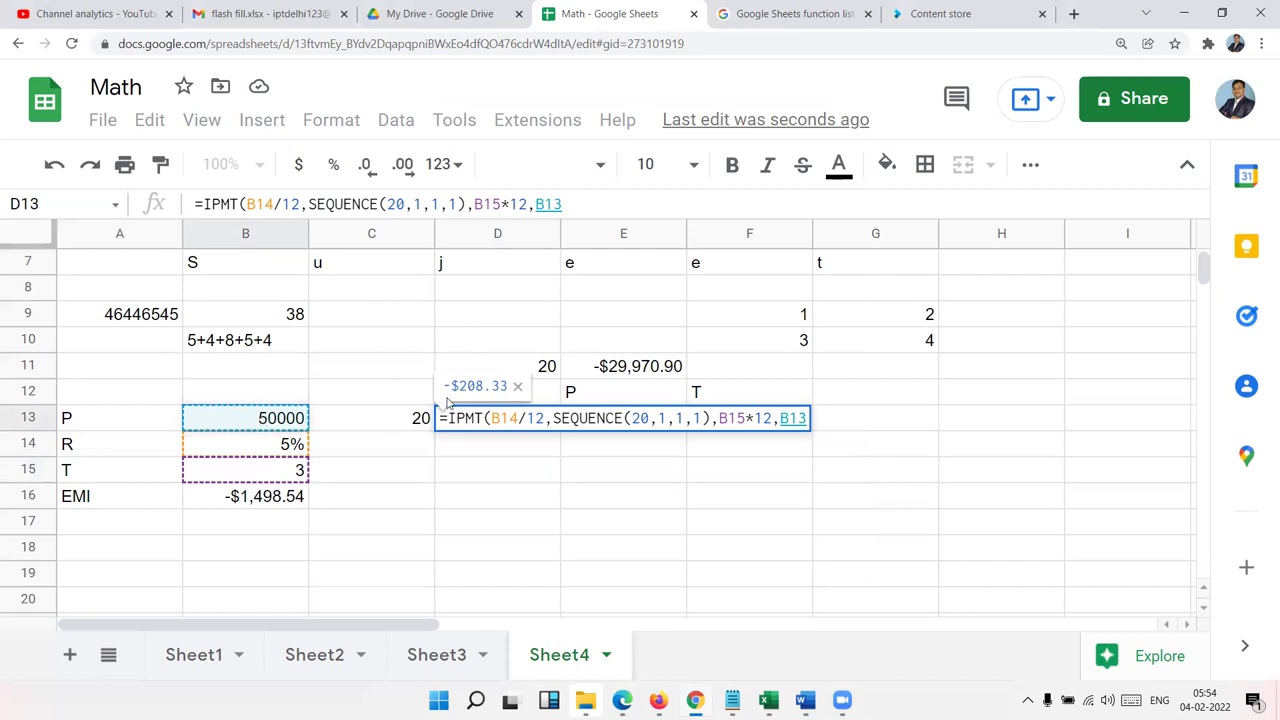
drag(450, 418, 818, 418)
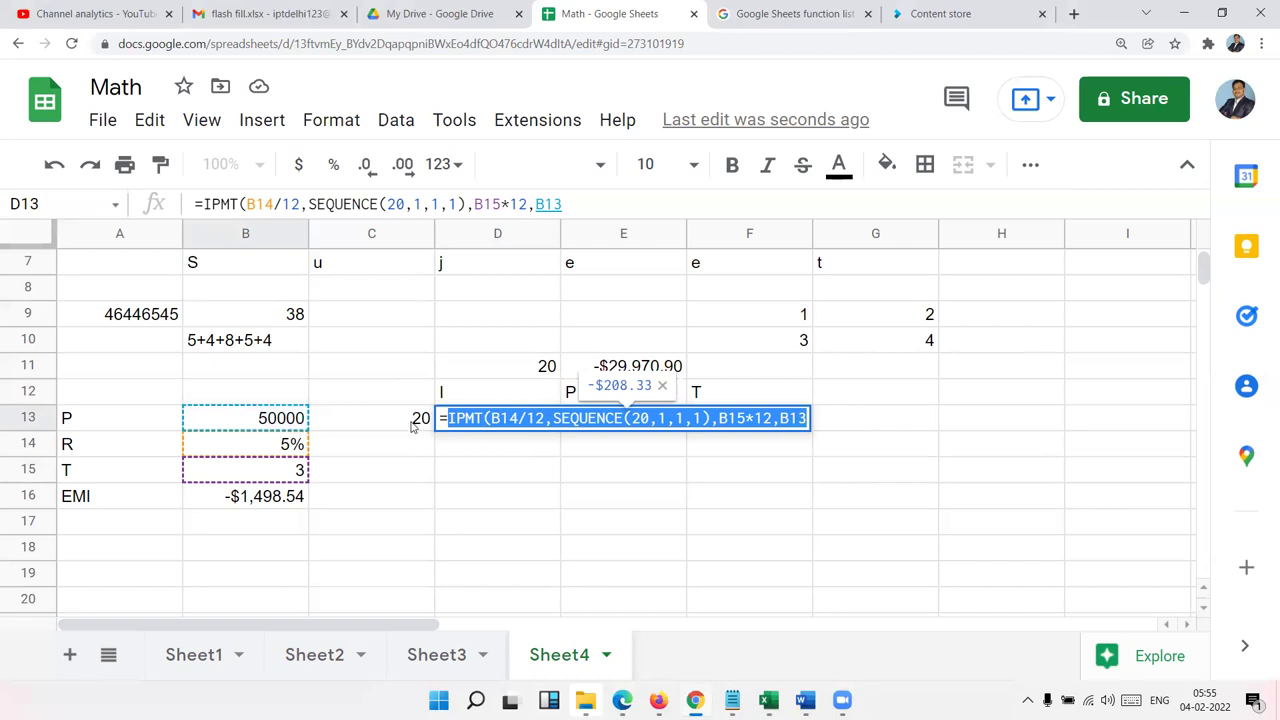
Step: Wrap D13's IPMT(SEQUENCE(20,1,1,1)) formula in SUM to total 20 months' interest
click(447, 419)
text(sum)
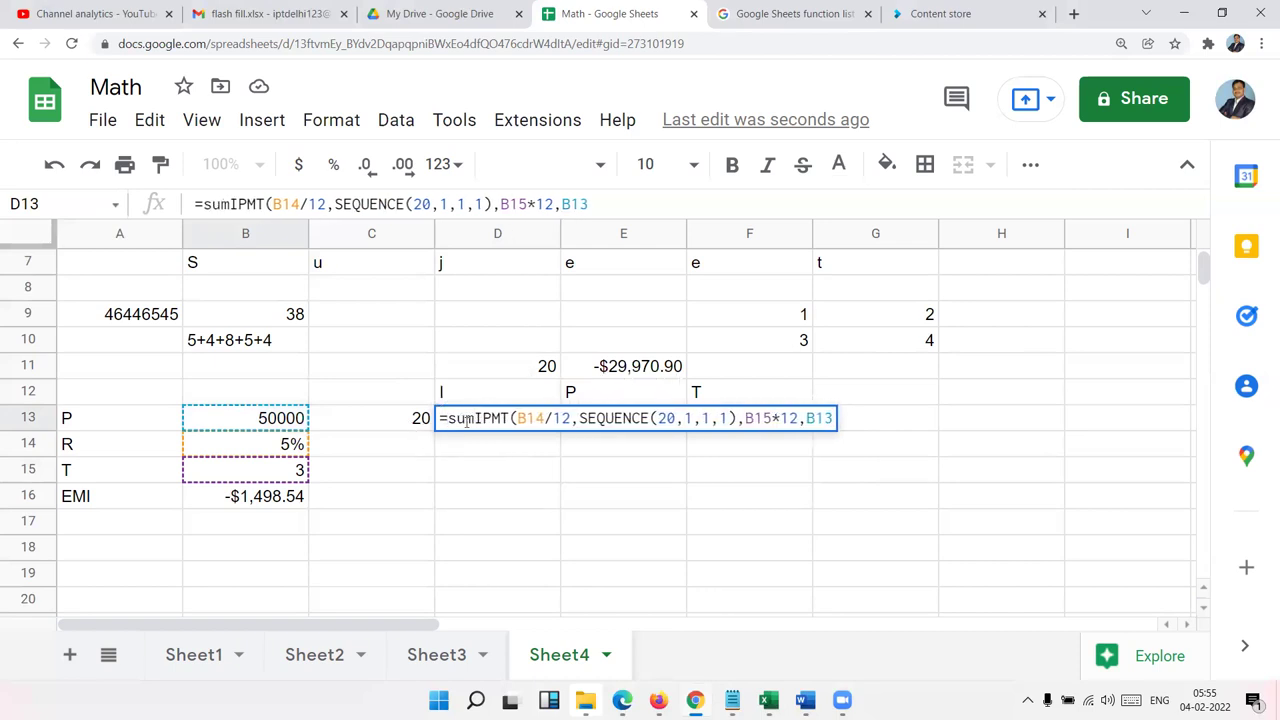
text(()
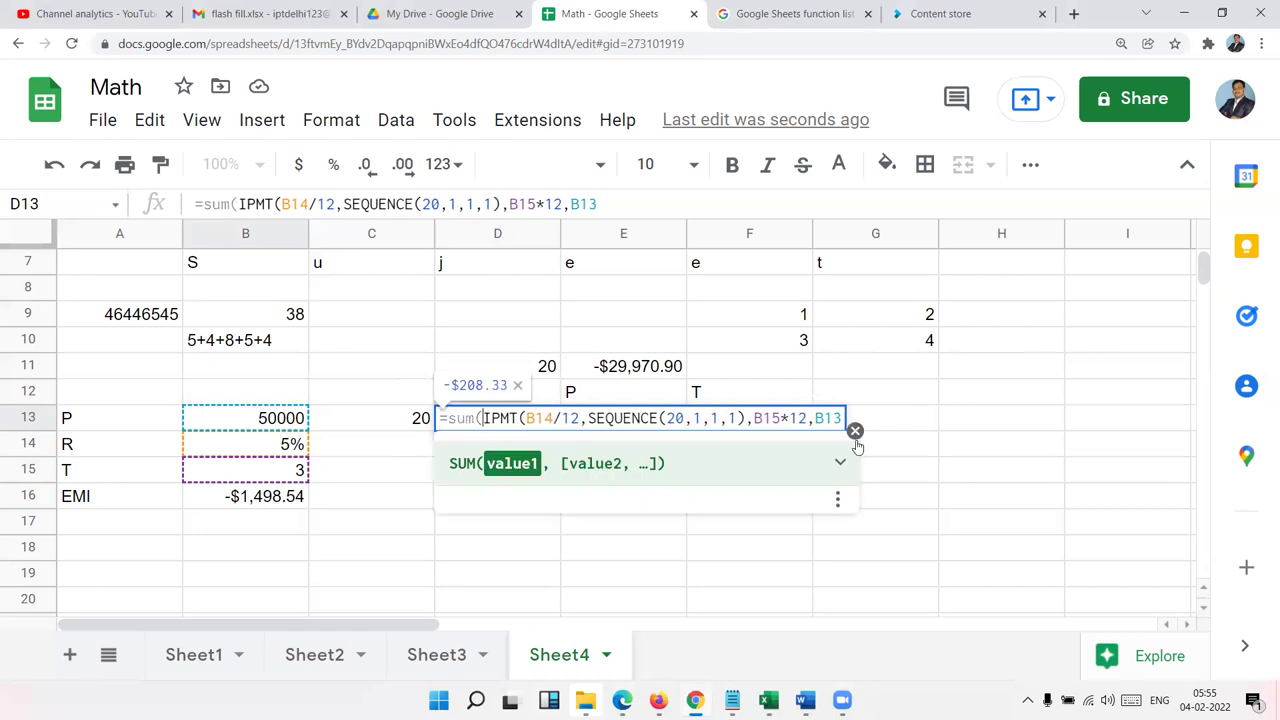
click(841, 418)
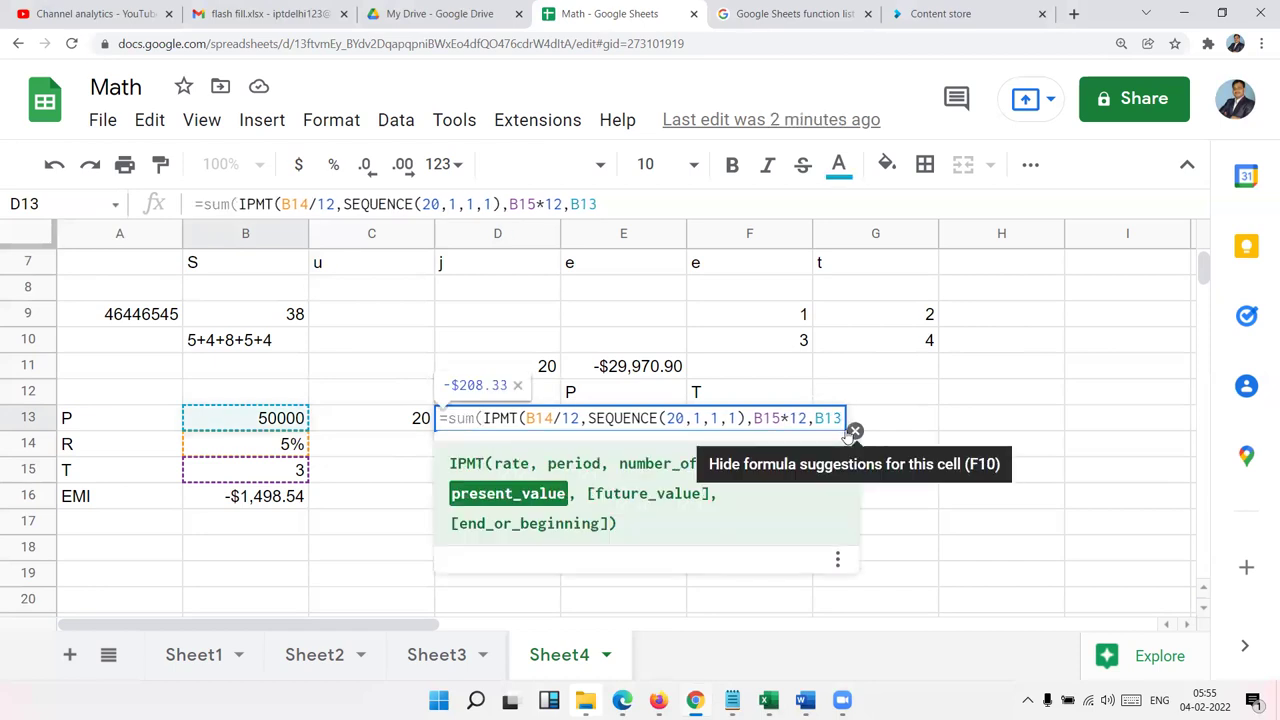
text())
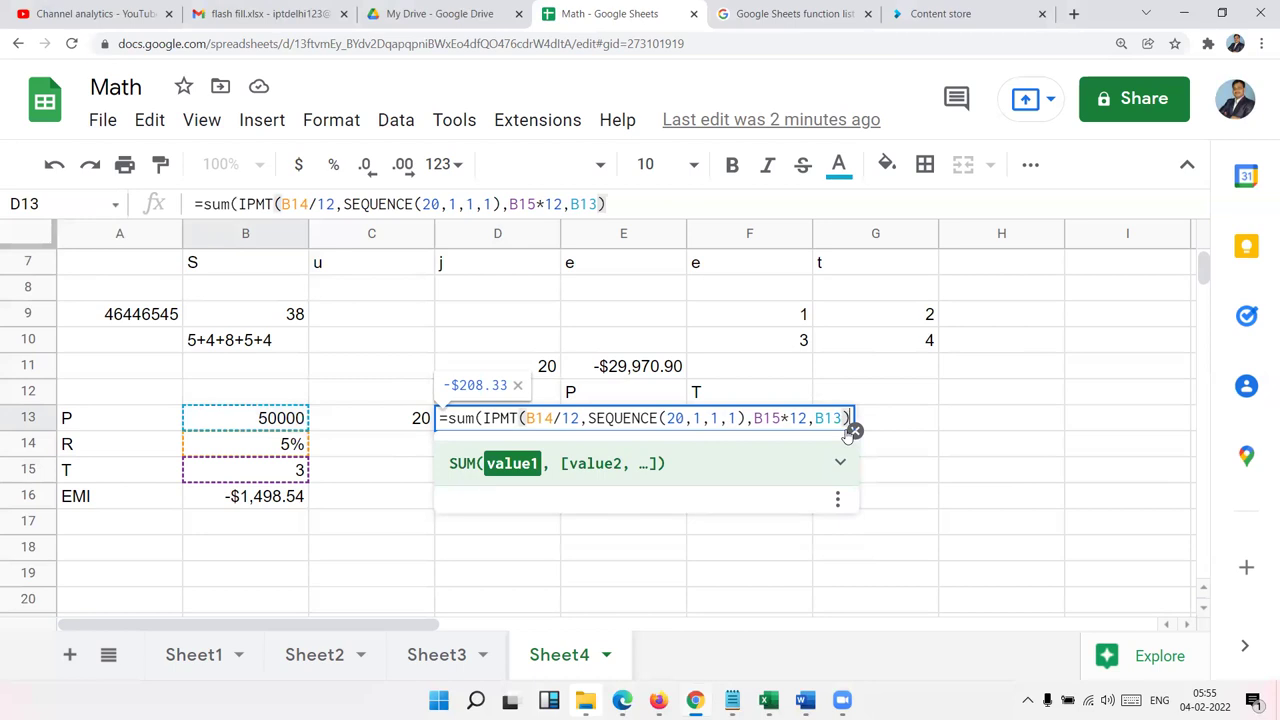
key(Return)
key(Up)
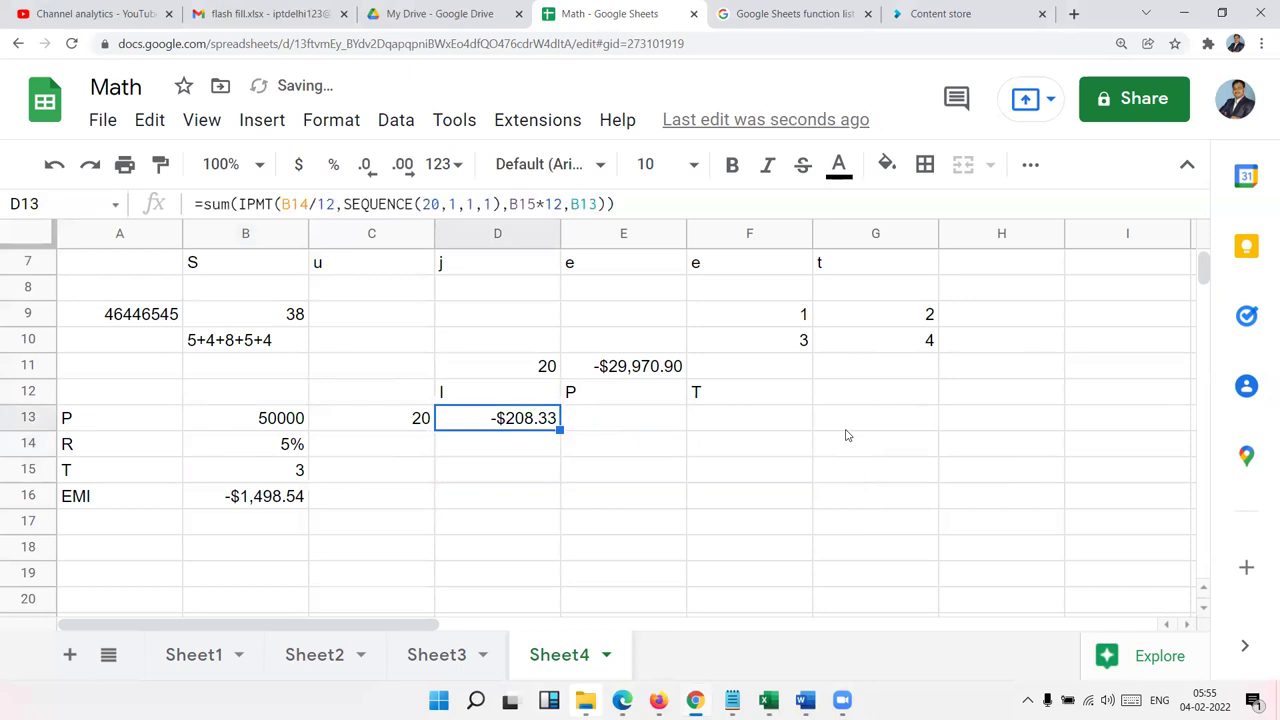
Step: Convert D13 into an ArrayFormula so it shows -$3,119.26
key(F2)
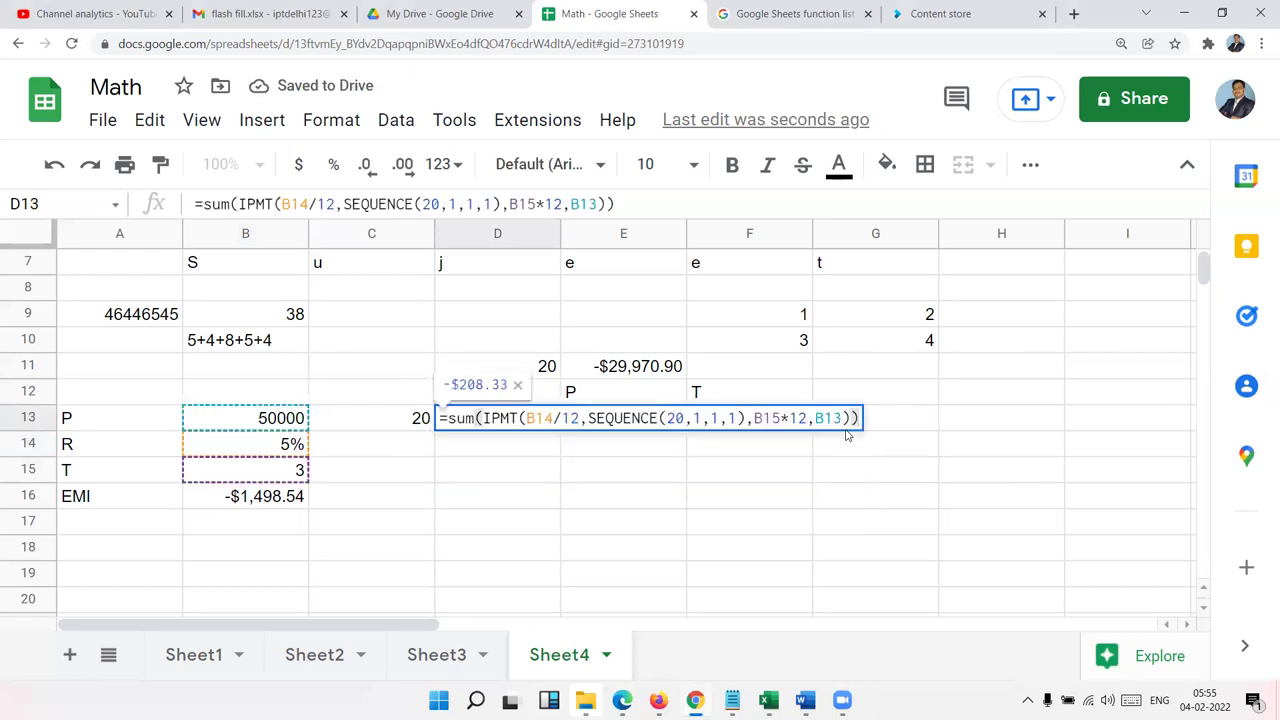
key(ctrl+shift+Return)
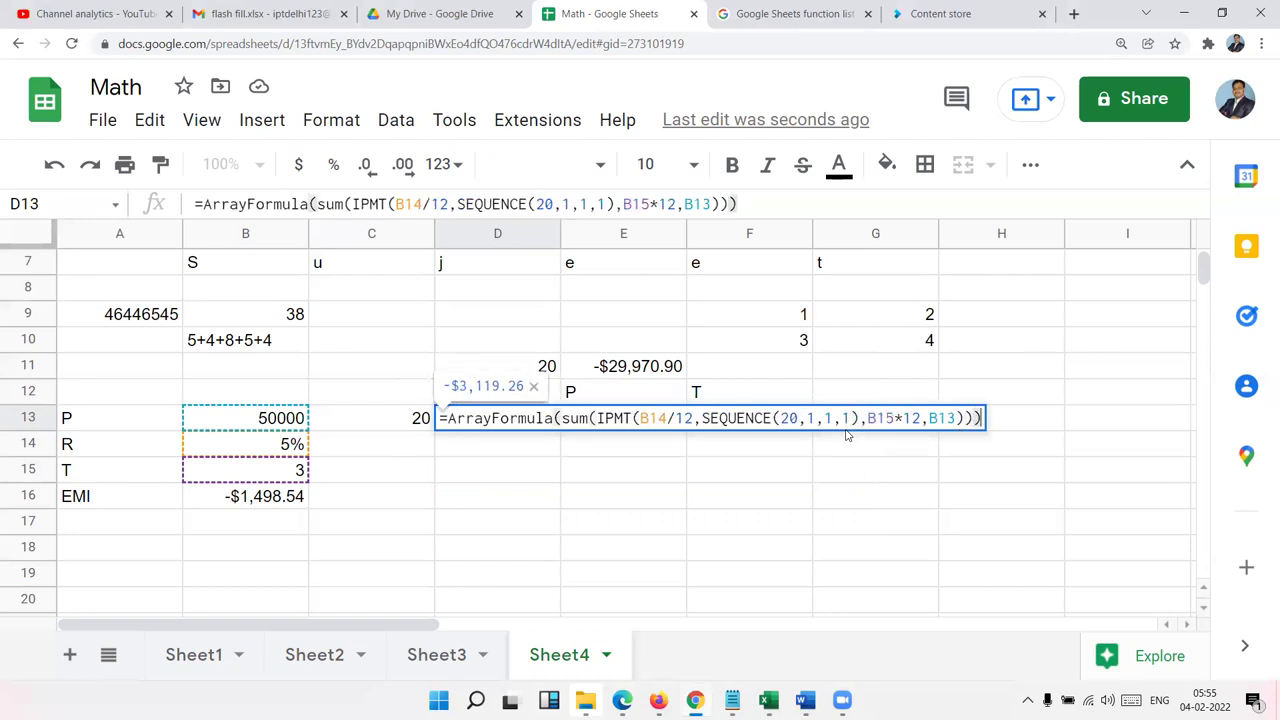
key(Return)
key(Up)
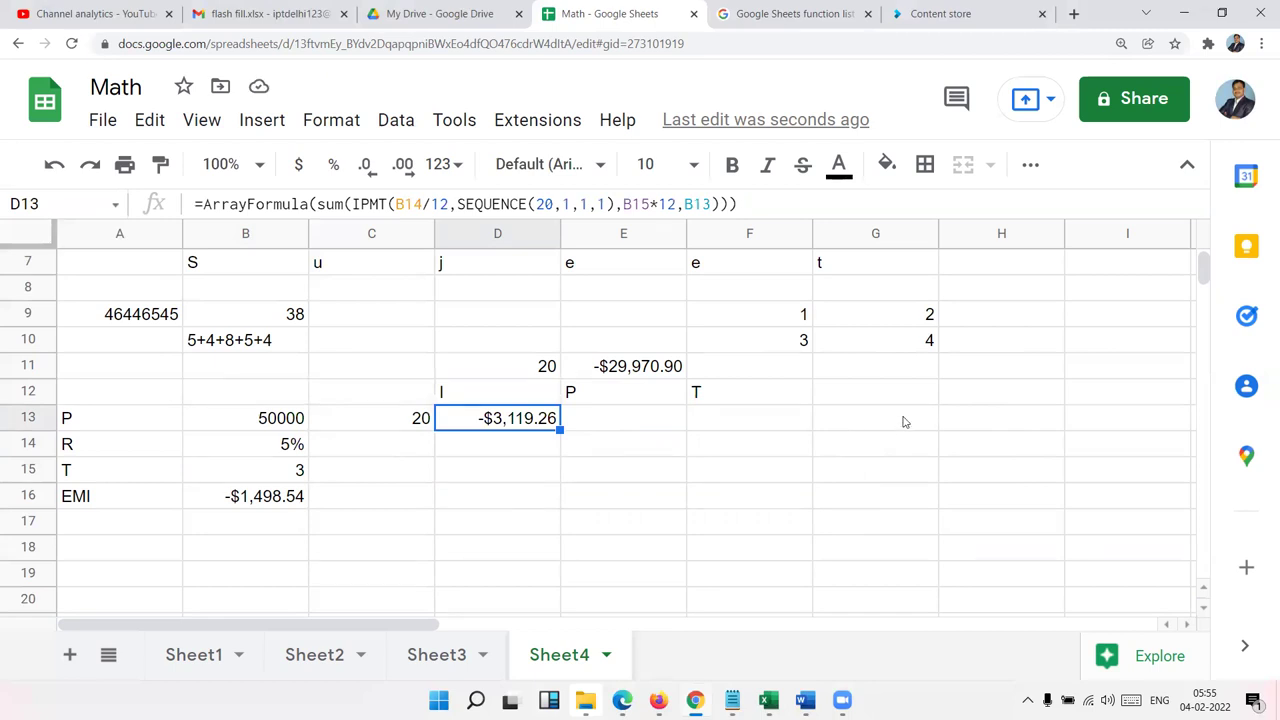
Step: Replace the fixed 20 in D13's SEQUENCE with a reference to C13
double_click(533, 421)
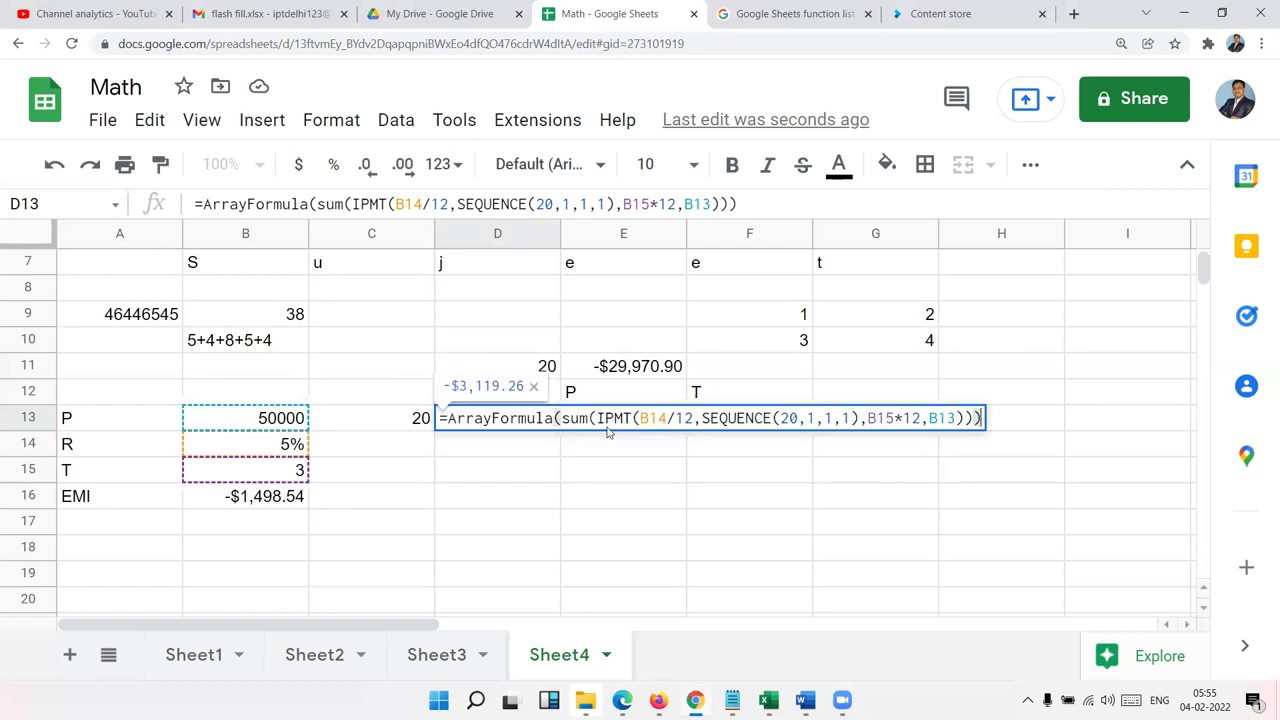
click(779, 418)
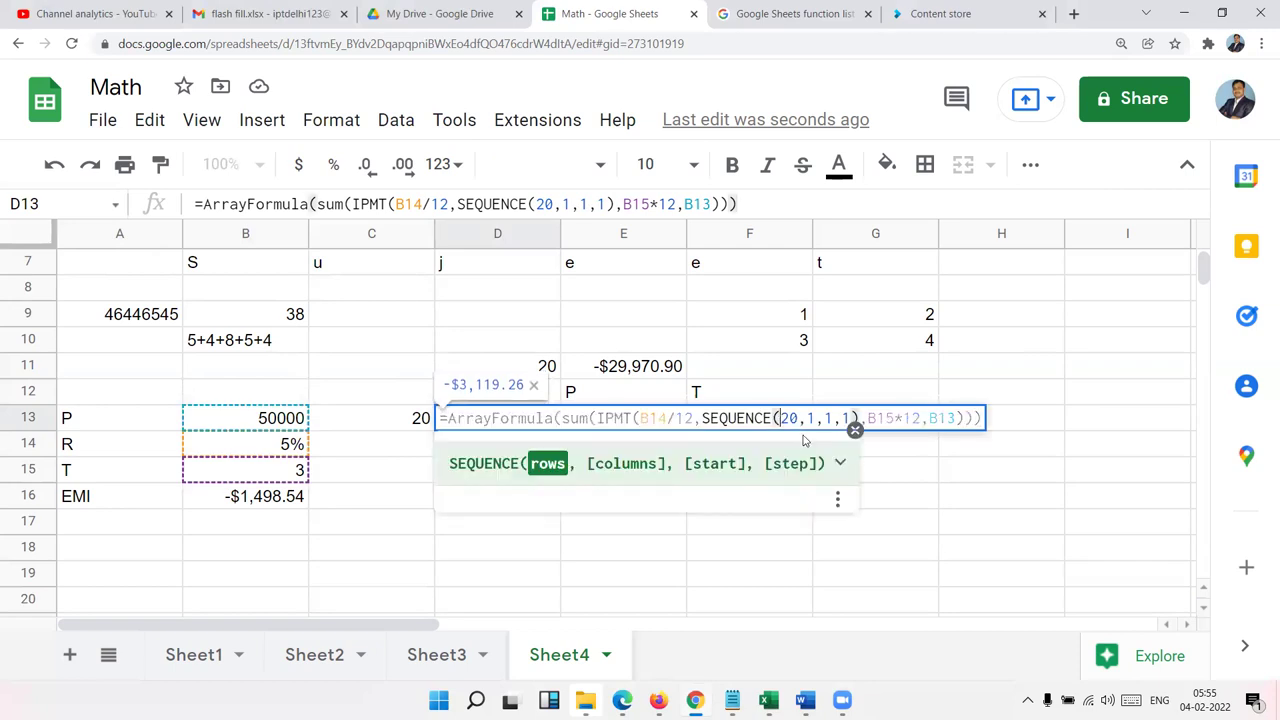
key(Delete)
key(Delete)
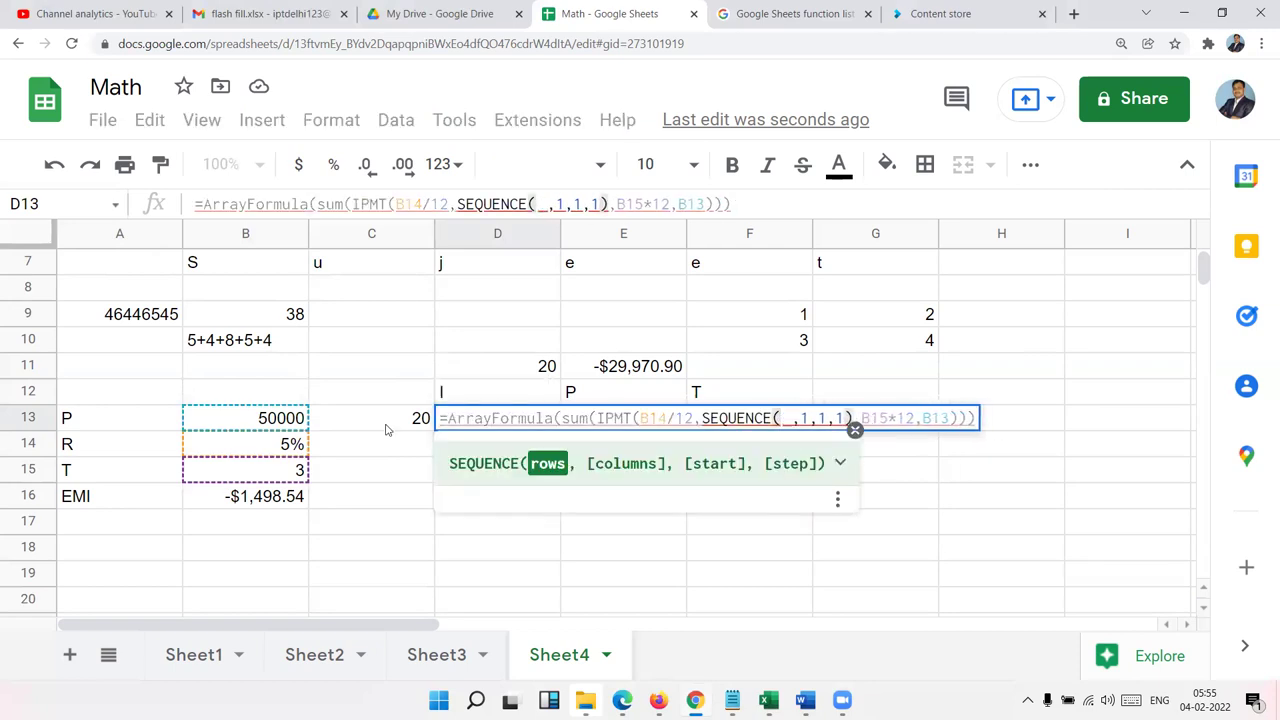
click(386, 428)
key(Return)
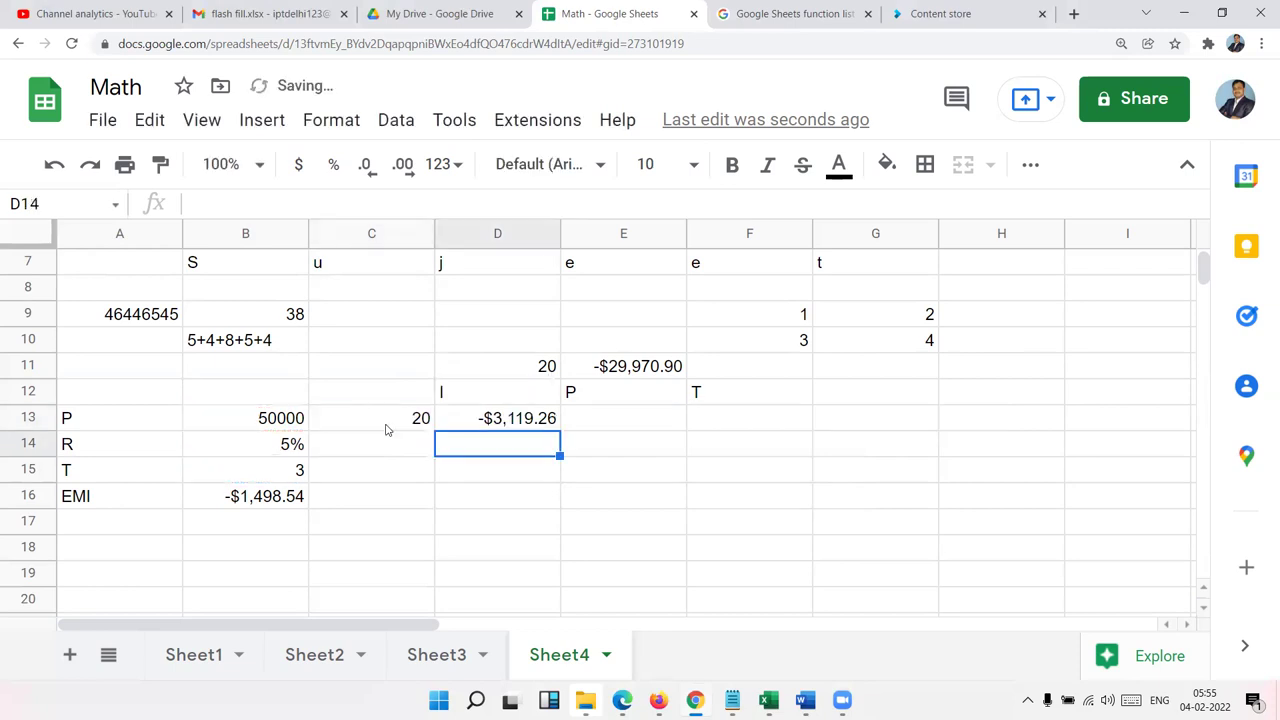
key(Up)
Step: Try 40, 36 and finally 7 months in C13, giving -$1,344.65 interest
key(Left)
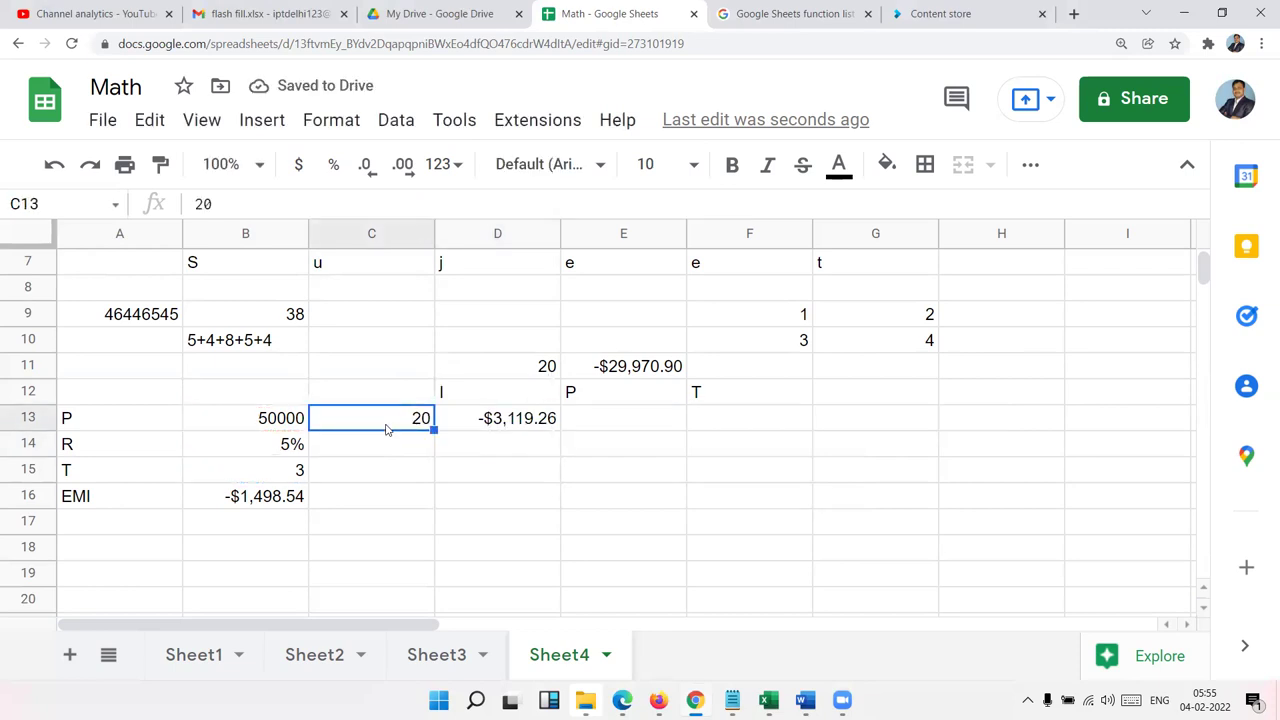
text(40)
key(Return)
key(Up)
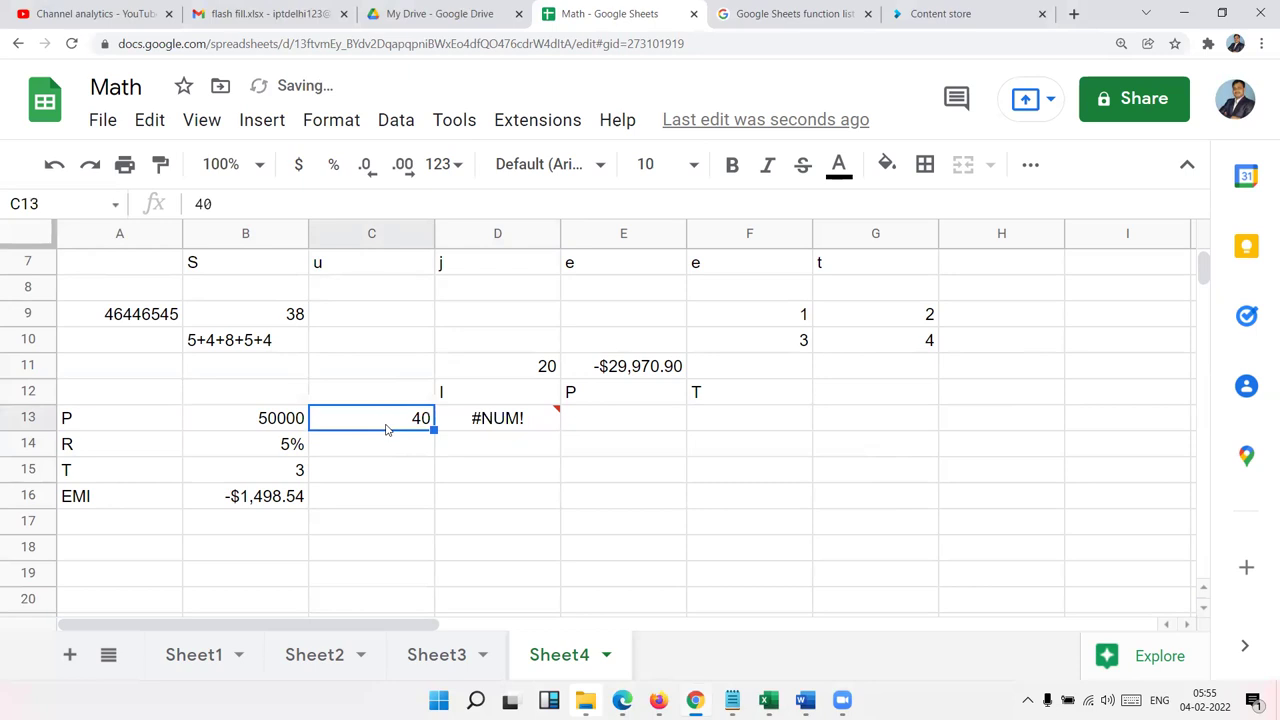
text(36)
key(Return)
key(Up)
text(7)
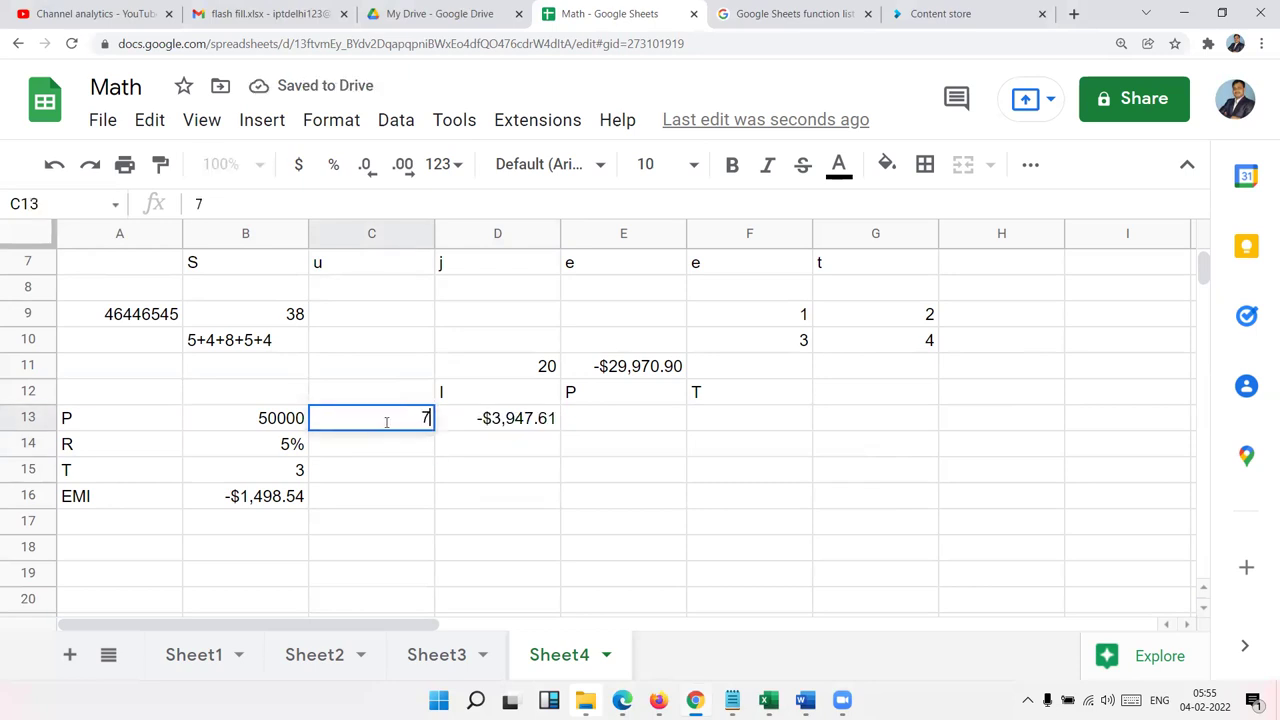
key(Return)
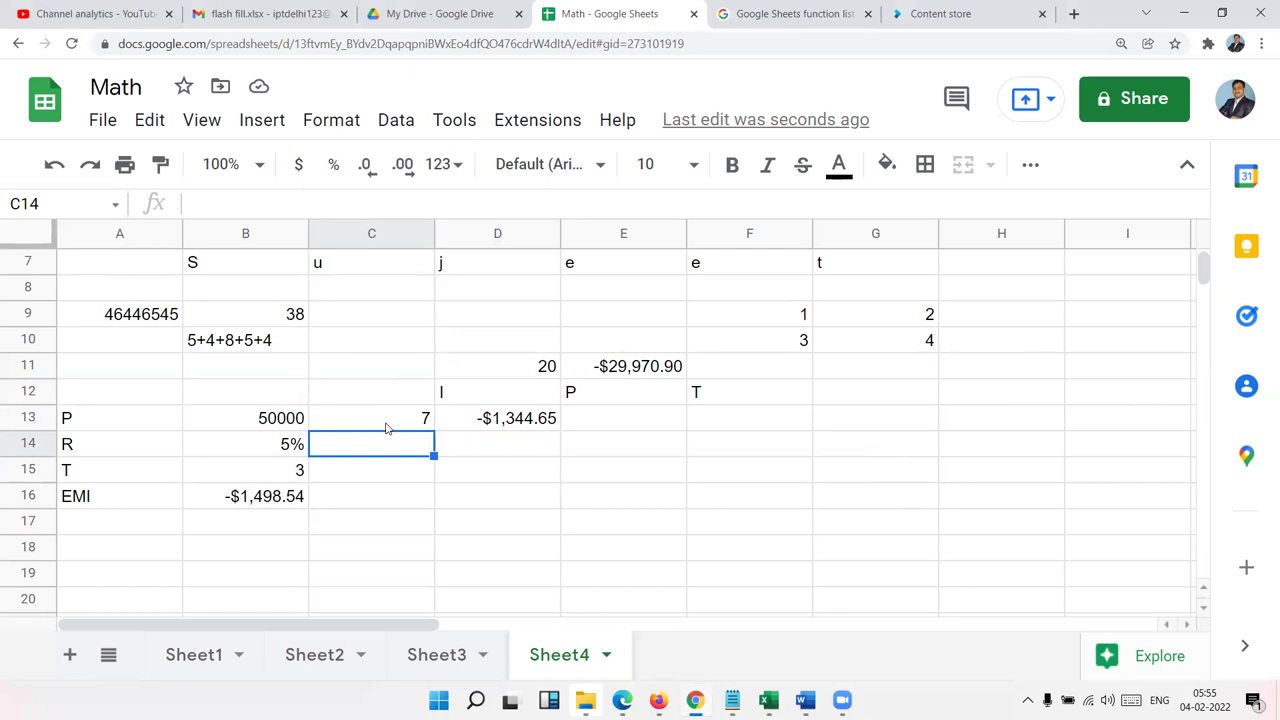
key(Up)
key(Right)
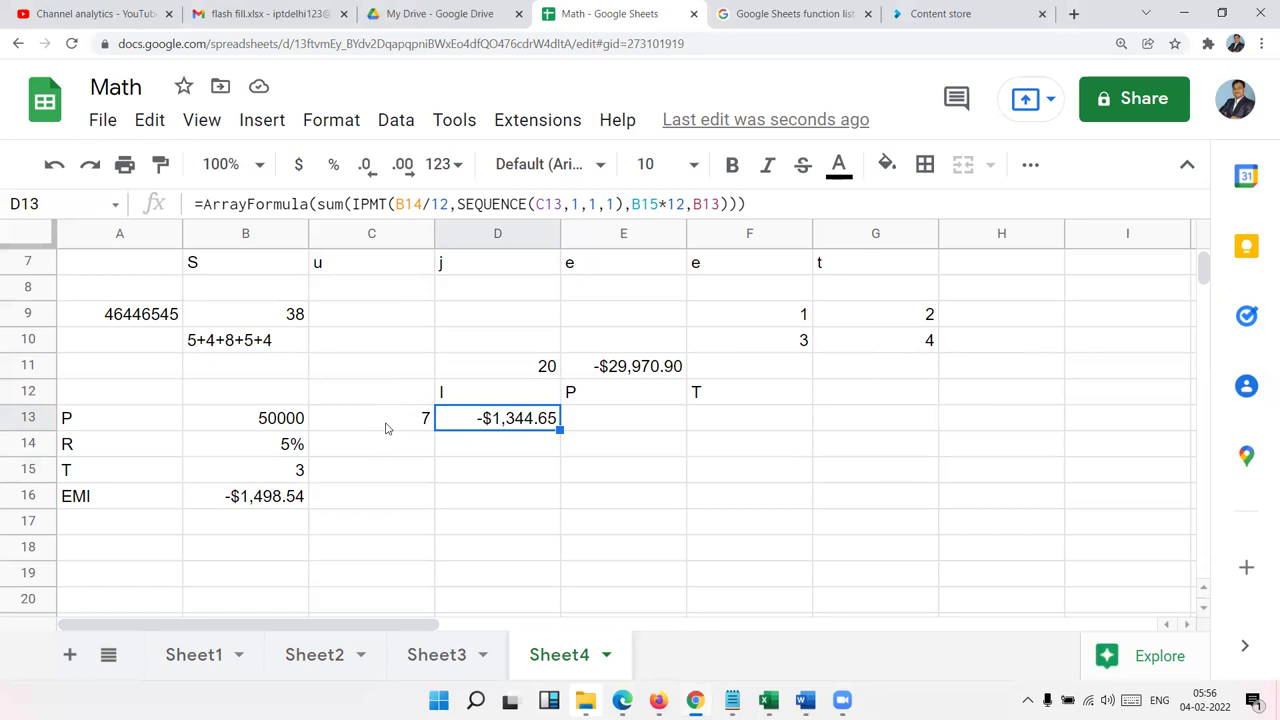
click(1148, 690)
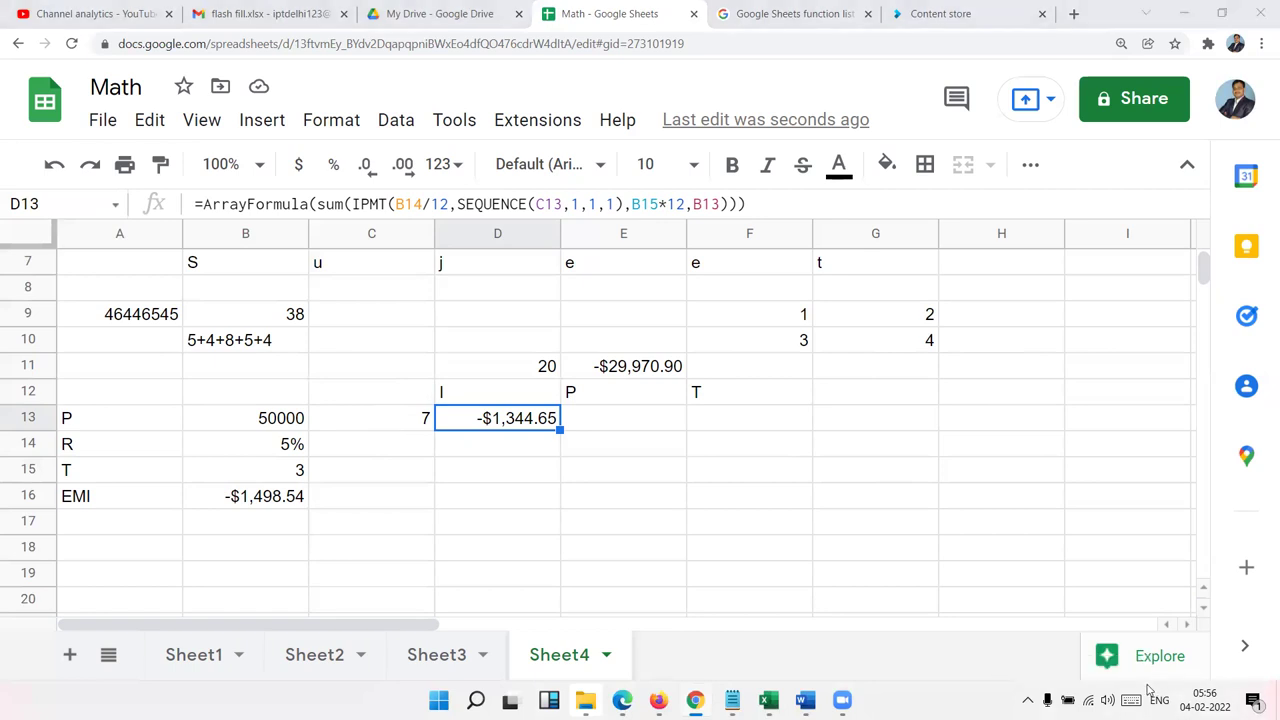
click(855, 559)
scroll(566, 512, up, 2)
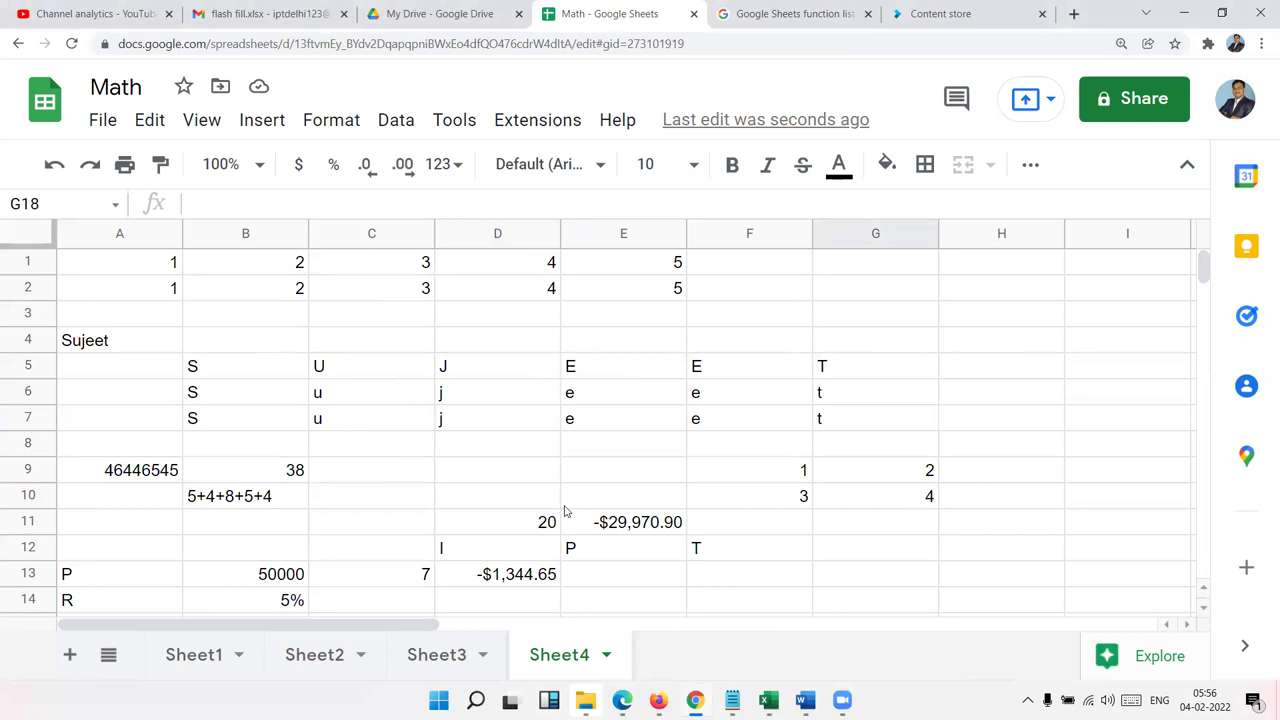
scroll(565, 511, down, 4)
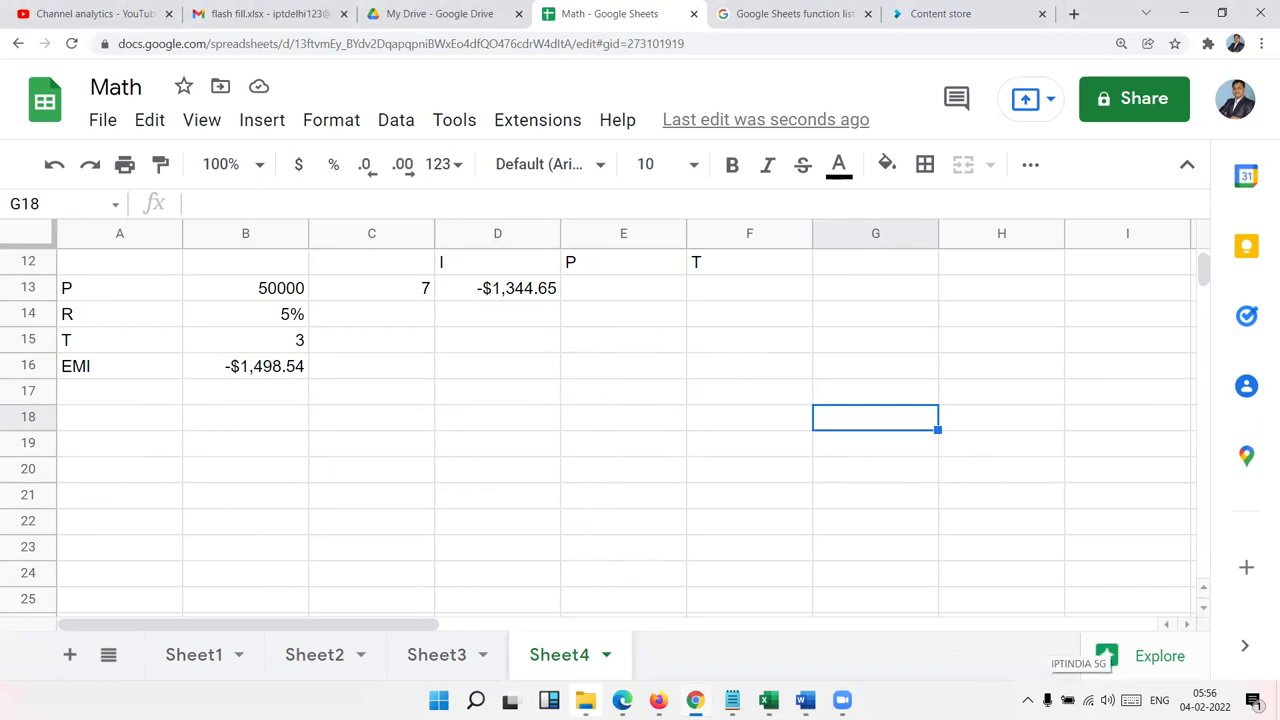
click(1132, 688)
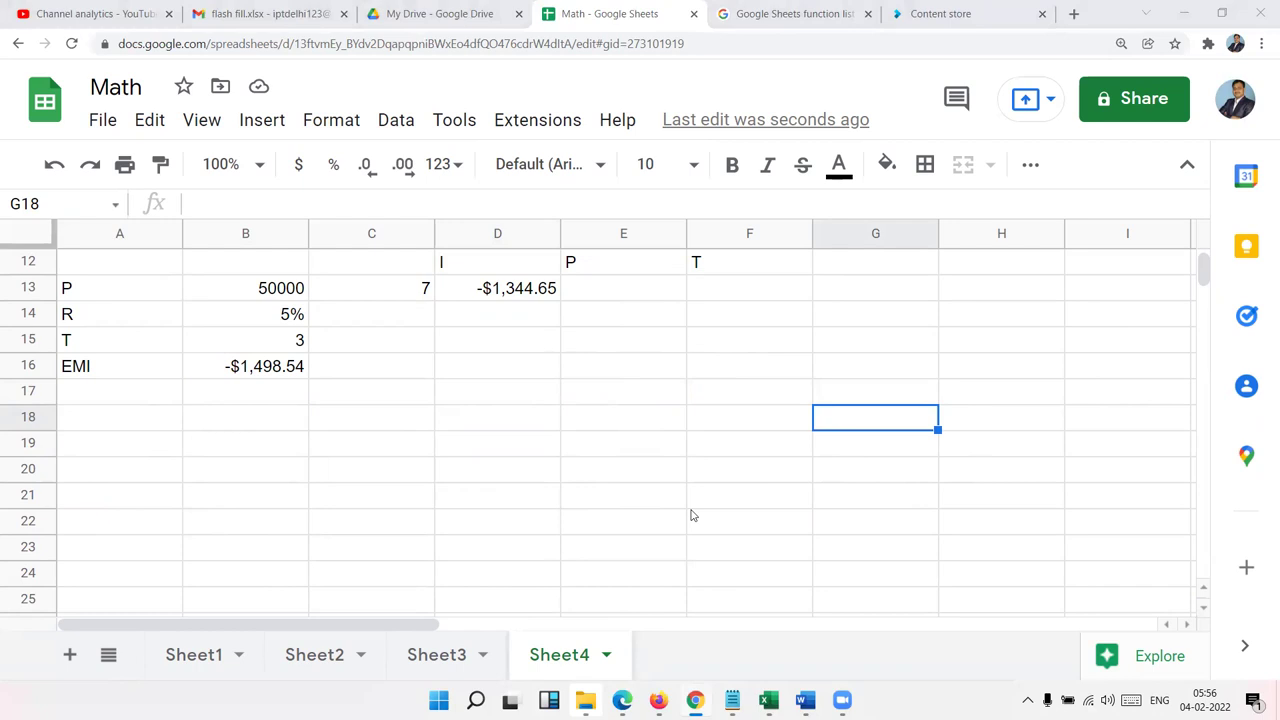